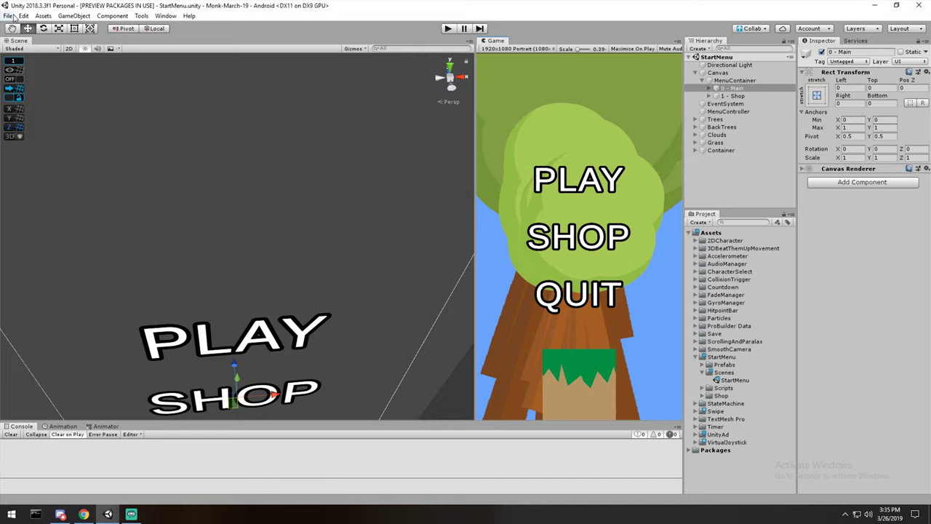
Open the Android Player Settings via File > Build Settings, widen the Inspector, and close Build Settings.
{"action": "left_click", "coordinate": [13, 16]}
{"action": "mouse_move", "coordinate": [43, 16]}
{"action": "mouse_move", "coordinate": [11, 16]}
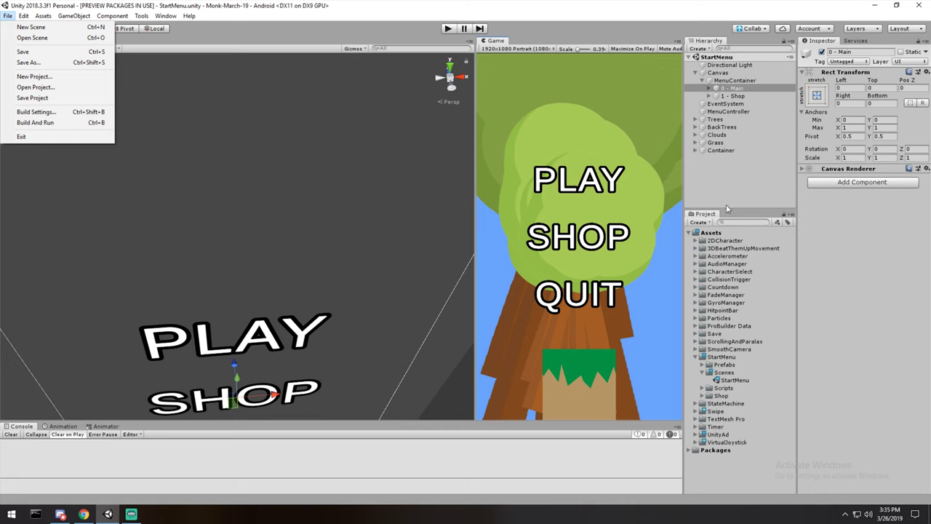
{"action": "left_click", "coordinate": [46, 113]}
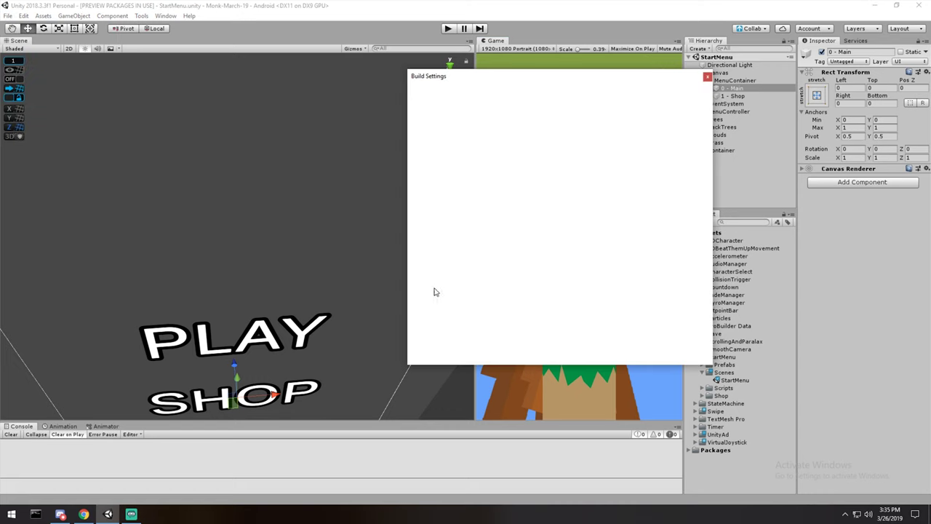
{"action": "left_click_drag", "start_coordinate": [496, 80], "coordinate": [184, 63]}
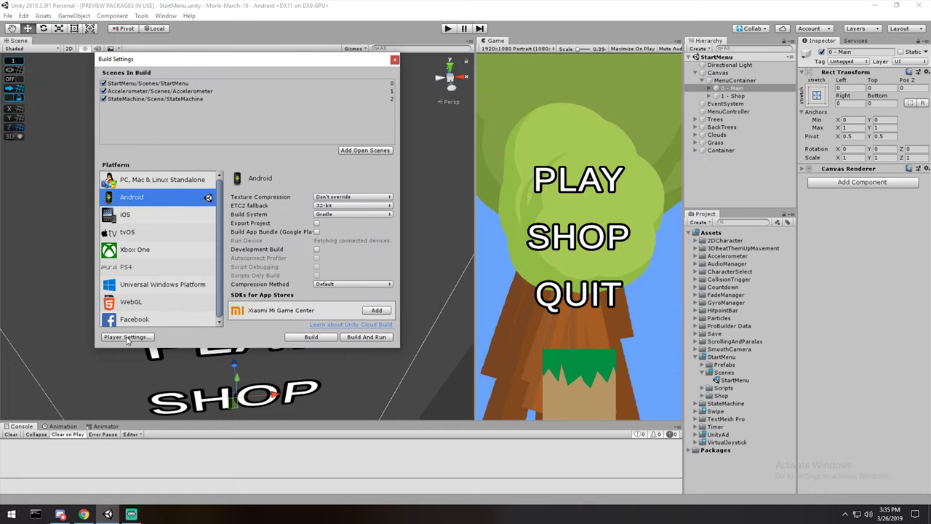
{"action": "left_click", "coordinate": [128, 337]}
{"action": "left_click_drag", "start_coordinate": [775, 180], "coordinate": [548, 180]}
{"action": "left_click", "coordinate": [393, 59]}
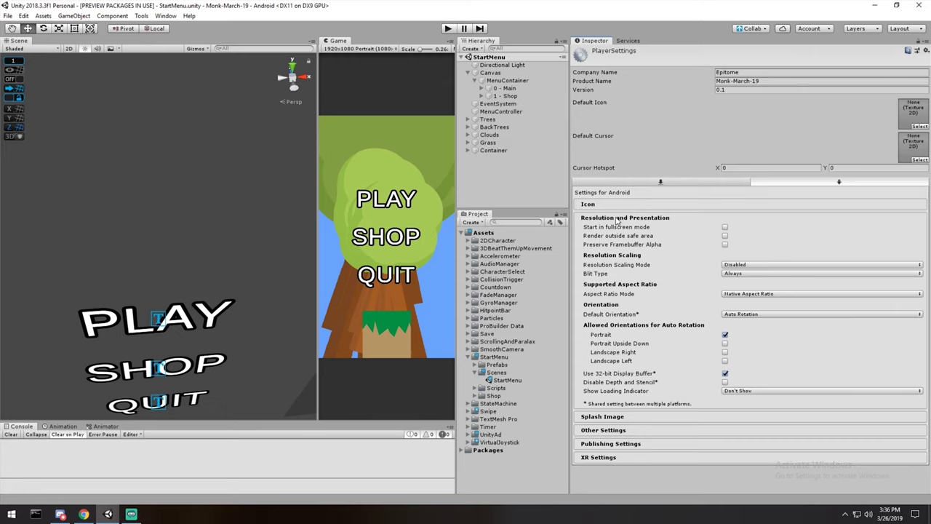
Change Default Orientation from Auto Rotation to Portrait under Resolution and Presentation.
{"action": "left_click", "coordinate": [619, 207]}
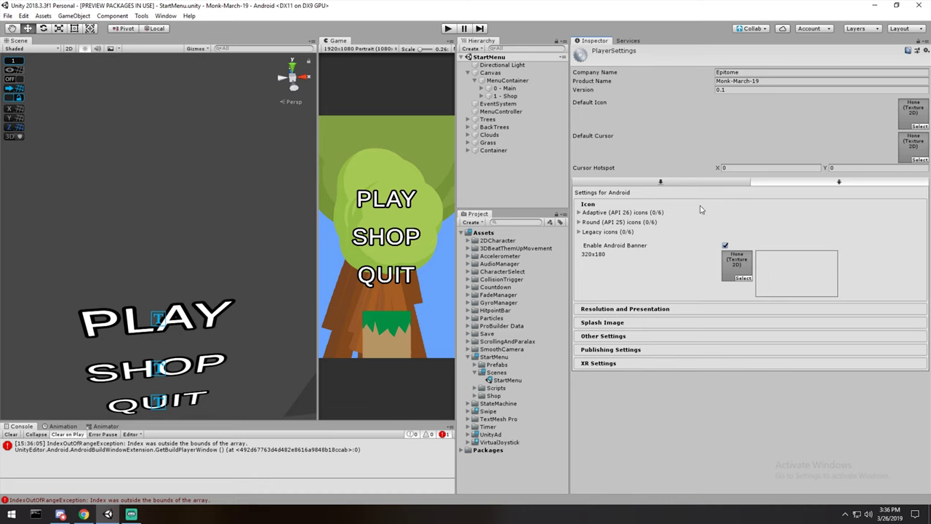
{"action": "left_click", "coordinate": [617, 310]}
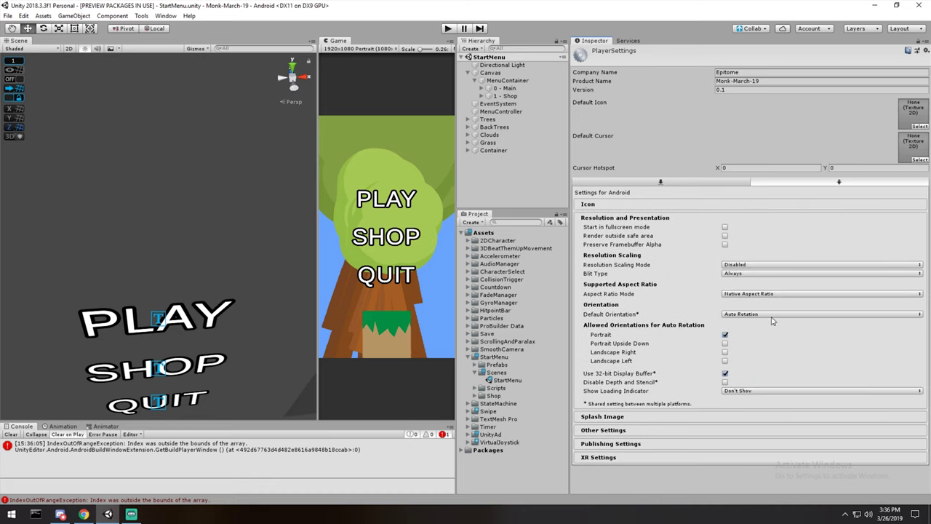
{"action": "left_click", "coordinate": [771, 315]}
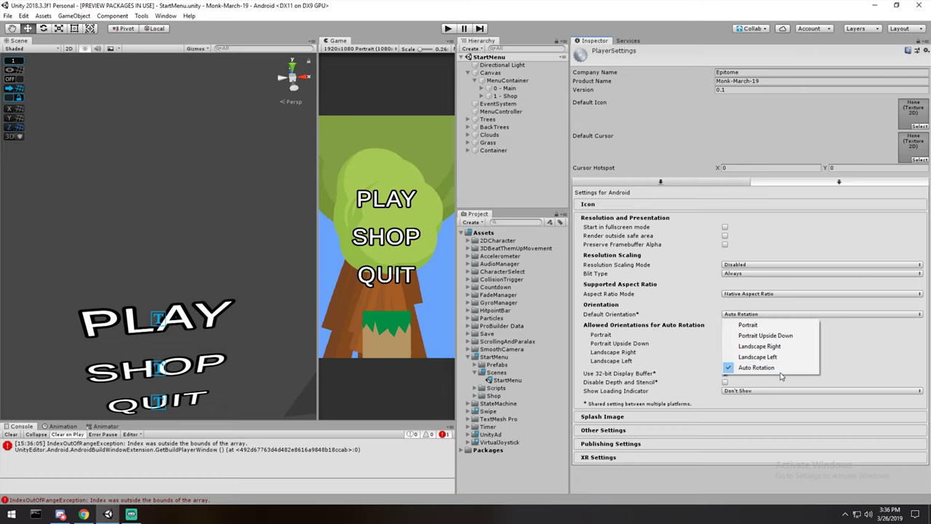
{"action": "left_click", "coordinate": [749, 325]}
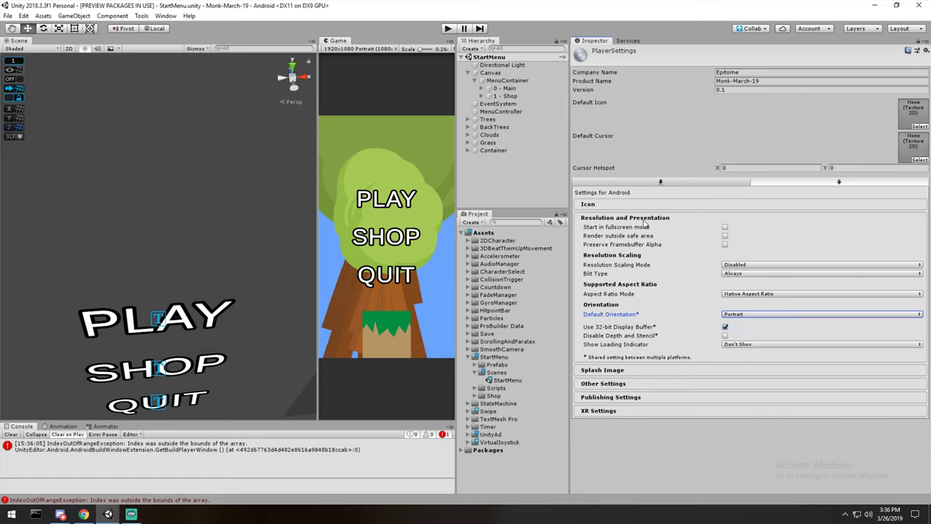
{"action": "left_click", "coordinate": [618, 217]}
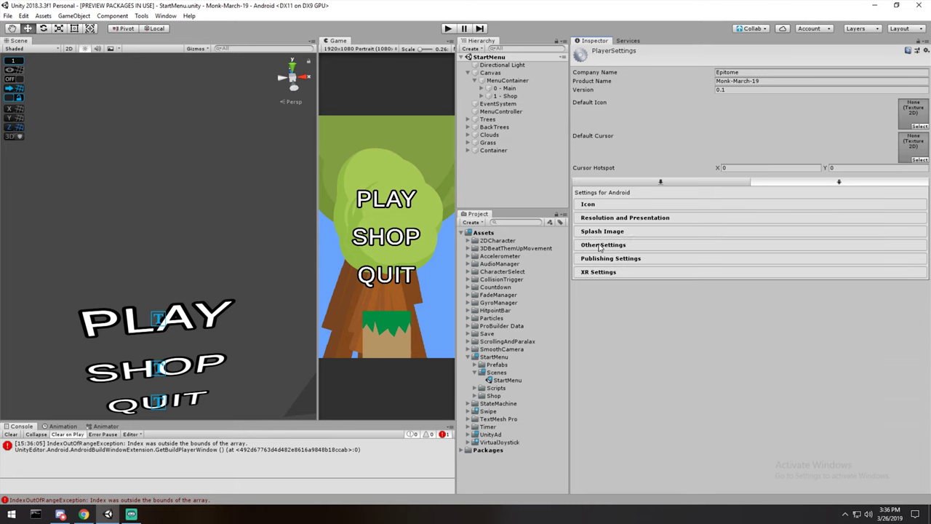
Expand Other Settings and check the package name com.Epitome.MonkMarch.
{"action": "left_click", "coordinate": [600, 245]}
{"action": "scroll", "coordinate": [727, 300], "scroll_direction": "down", "scroll_amount": 1}
{"action": "left_click", "coordinate": [680, 344]}
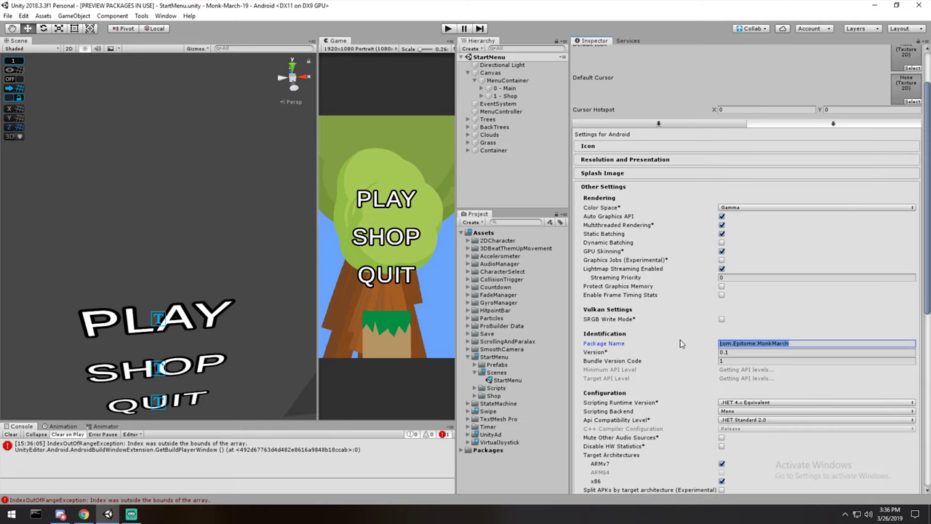
{"action": "scroll", "coordinate": [681, 343], "scroll_direction": "down", "scroll_amount": 1}
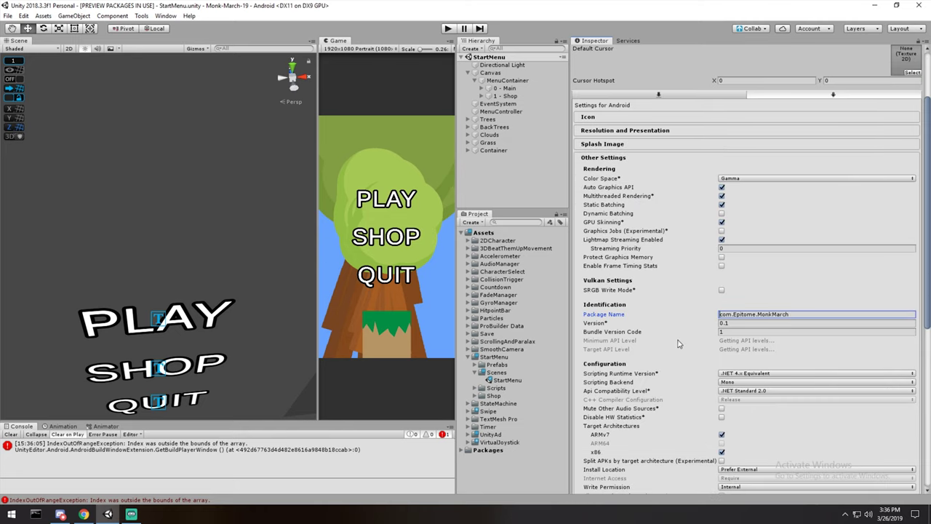
{"action": "left_click_drag", "start_coordinate": [719, 314], "coordinate": [725, 314]}
{"action": "left_click", "coordinate": [737, 314]}
{"action": "double_click", "coordinate": [772, 314]}
Confirm the Version stays 0.1 and review Bundle Version Code 1.
{"action": "left_click", "coordinate": [771, 323]}
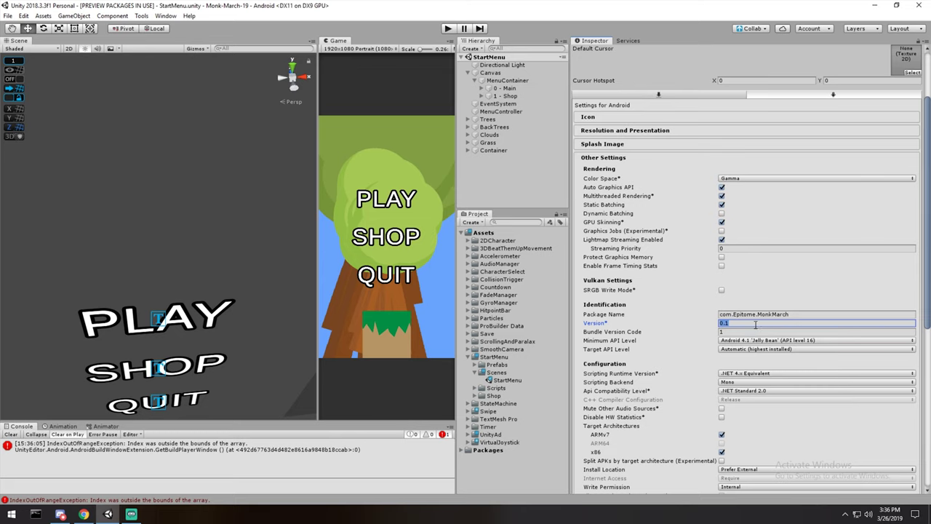
{"action": "left_click", "coordinate": [755, 325]}
{"action": "key", "text": "BackSpace"}
{"action": "type", "text": "2"}
{"action": "key", "text": "BackSpace"}
{"action": "type", "text": "1"}
{"action": "key", "text": "Tab"}
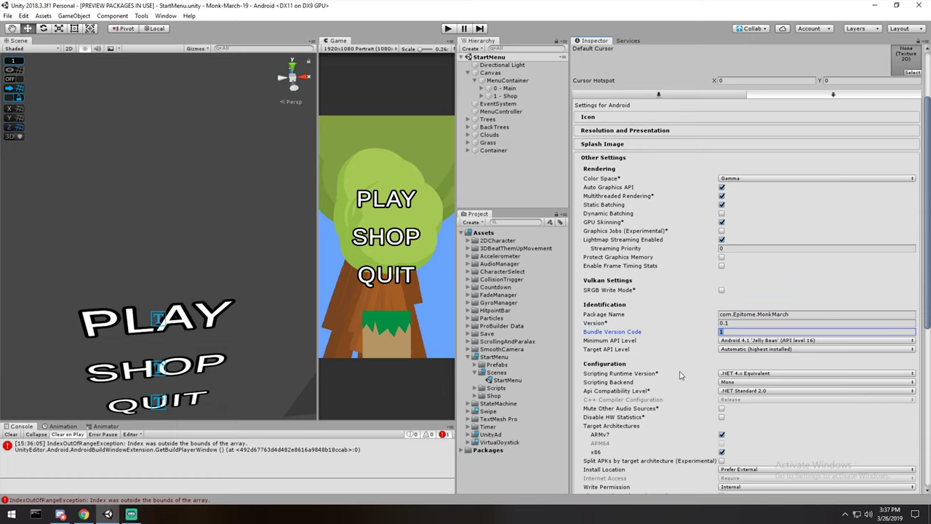
{"action": "scroll", "coordinate": [682, 339], "scroll_direction": "down", "scroll_amount": 5}
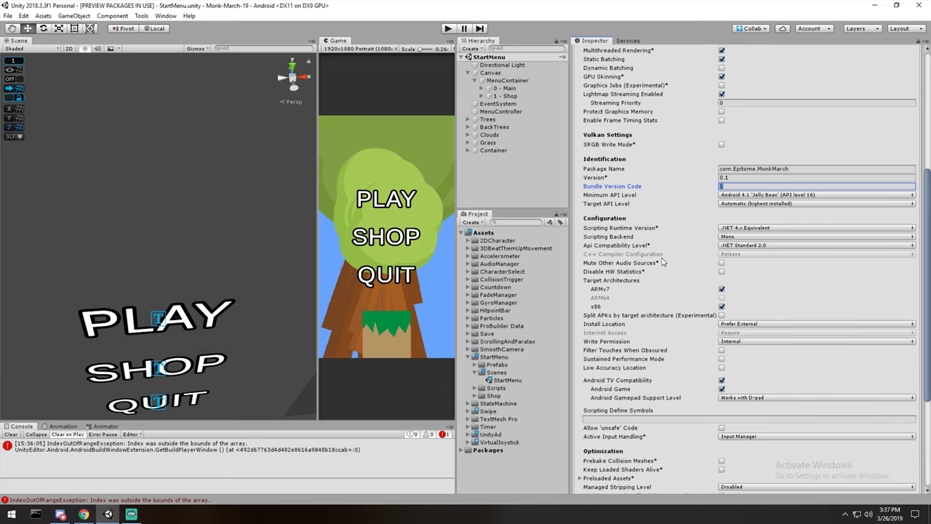
{"action": "scroll", "coordinate": [644, 291], "scroll_direction": "down", "scroll_amount": 2}
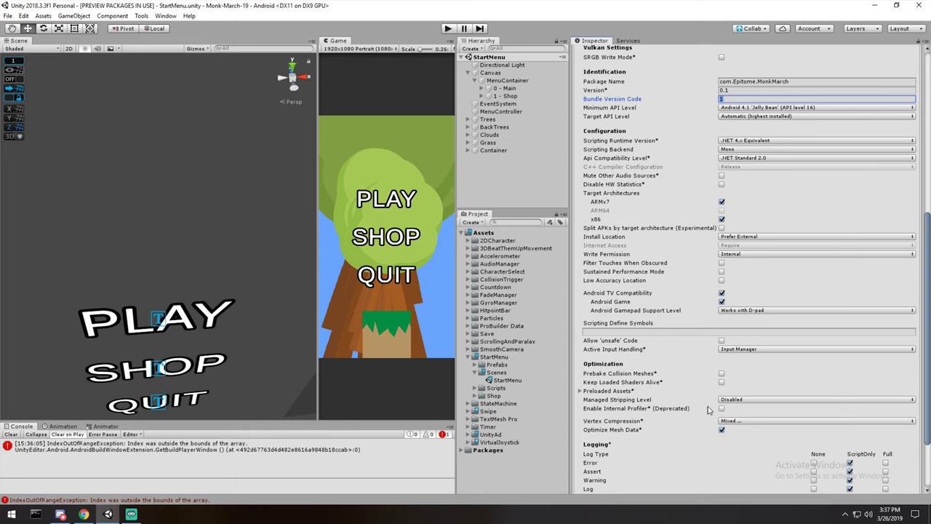
{"action": "scroll", "coordinate": [665, 399], "scroll_direction": "down", "scroll_amount": 3}
{"action": "scroll", "coordinate": [665, 398], "scroll_direction": "up", "scroll_amount": 6}
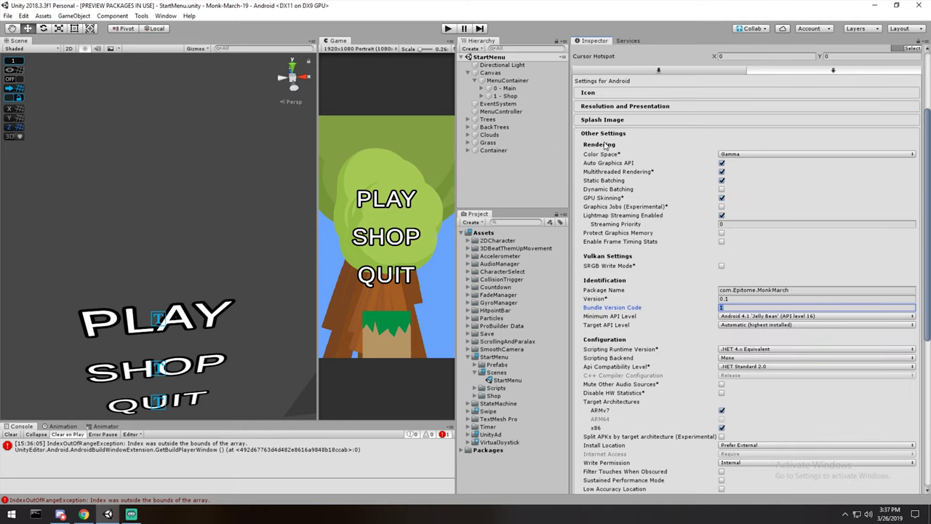
Collapse Other Settings and expand Publishing Settings to show the keystore and alias options.
{"action": "left_click", "coordinate": [603, 134]}
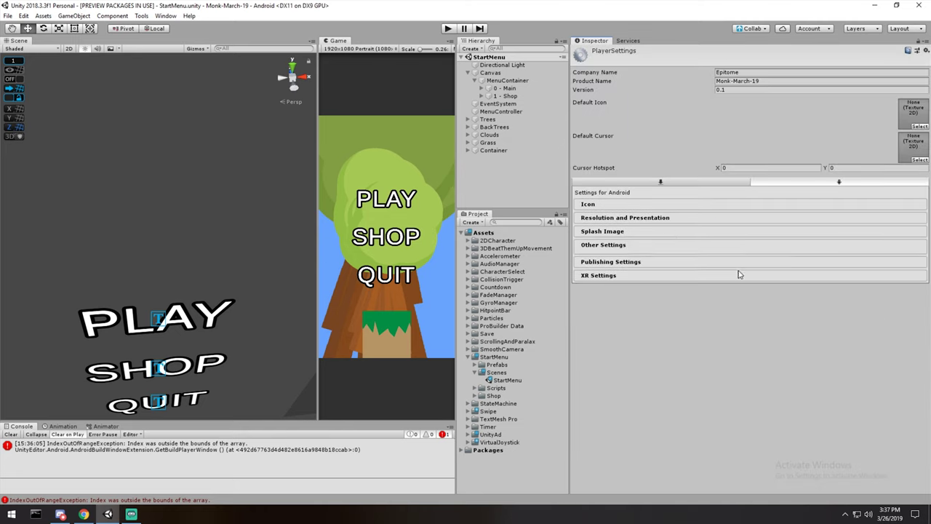
{"action": "left_click", "coordinate": [605, 260]}
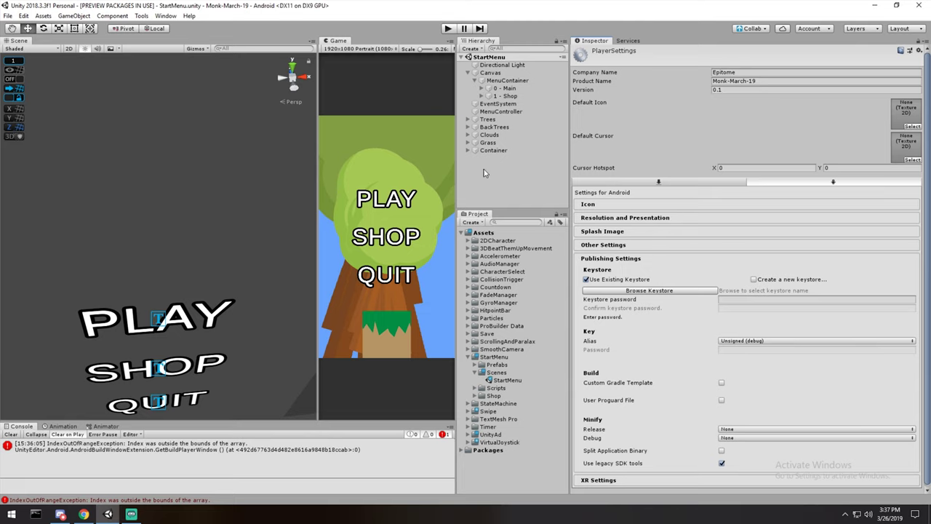
{"action": "left_click_drag", "start_coordinate": [457, 181], "coordinate": [493, 183]}
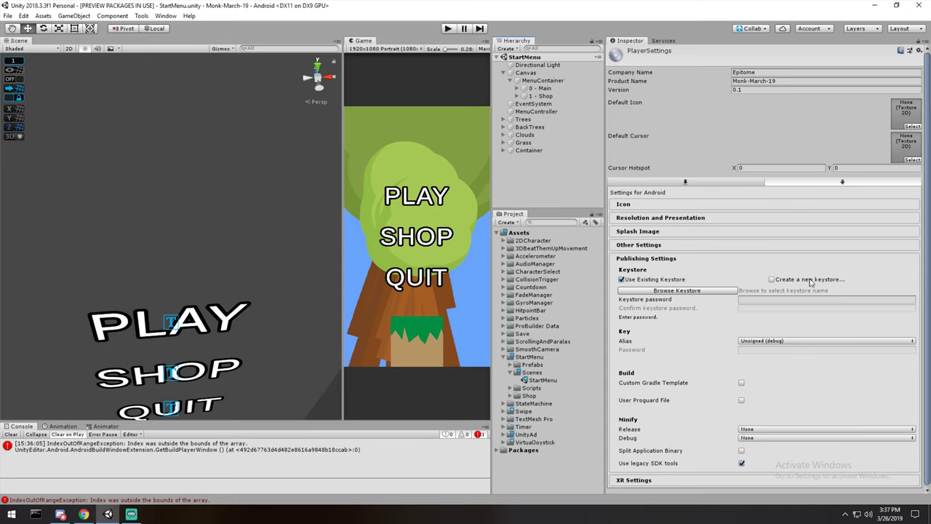
{"action": "scroll", "coordinate": [692, 274], "scroll_direction": "down", "scroll_amount": 1}
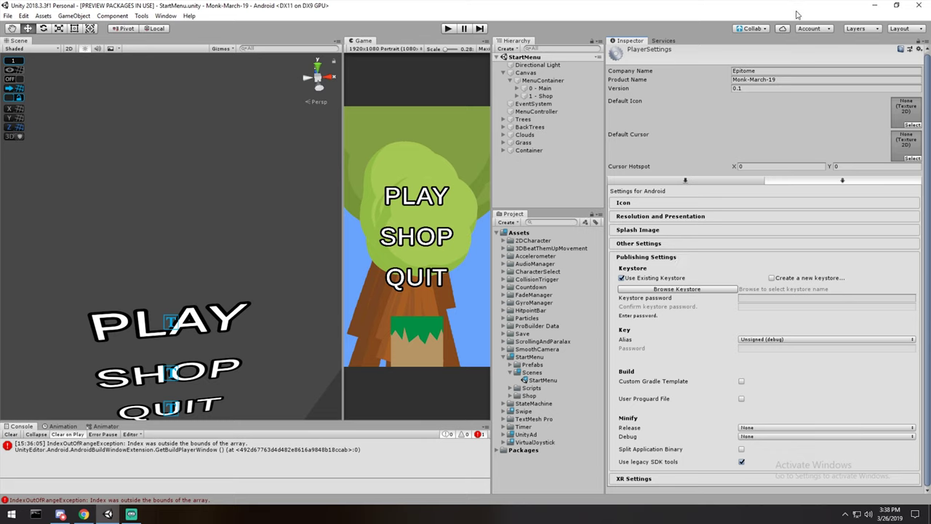
Create a new keystore saved on the Desktop as epitomeKeystore.
{"action": "left_click", "coordinate": [771, 278]}
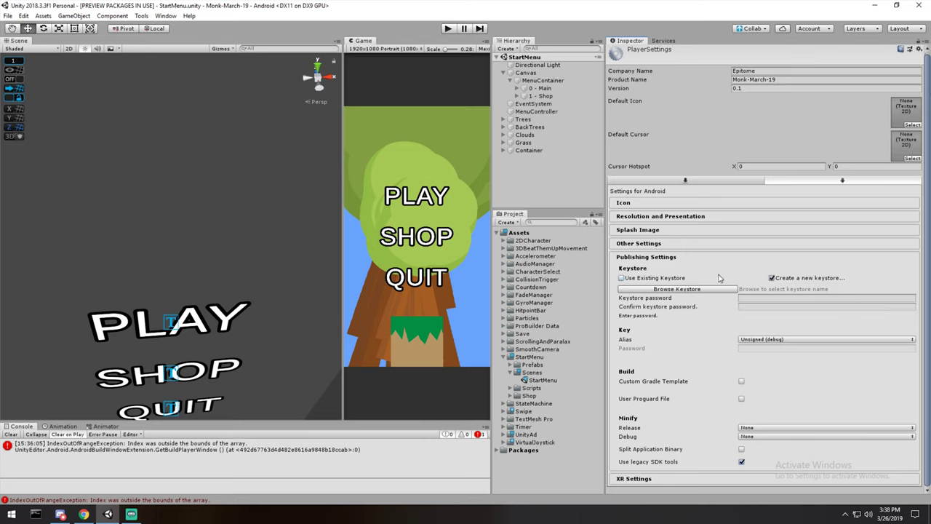
{"action": "left_click", "coordinate": [684, 290]}
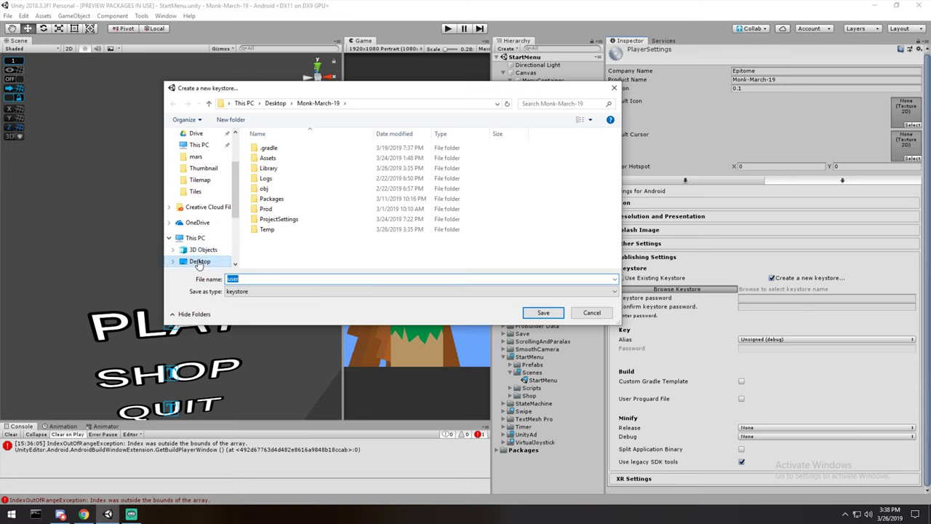
{"action": "left_click", "coordinate": [199, 262]}
{"action": "type", "text": "epitome"}
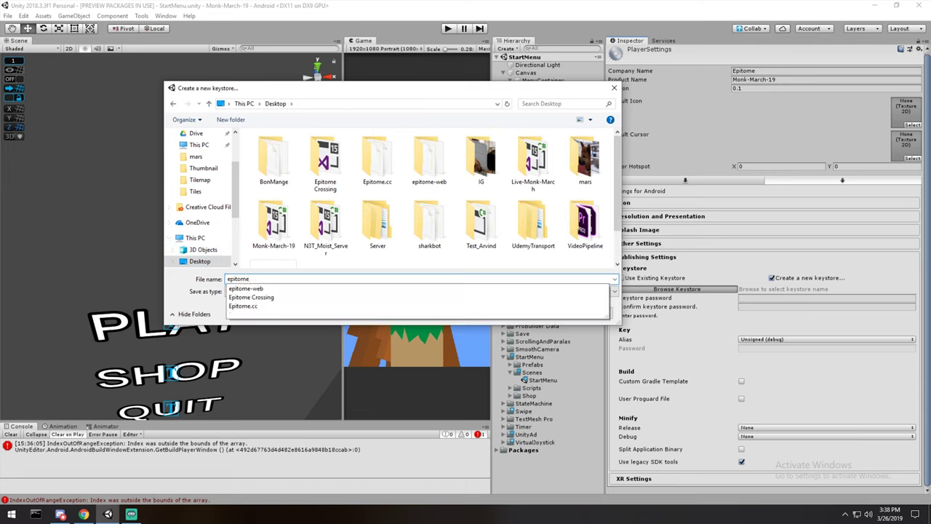
{"action": "type", "text": "Keystore"}
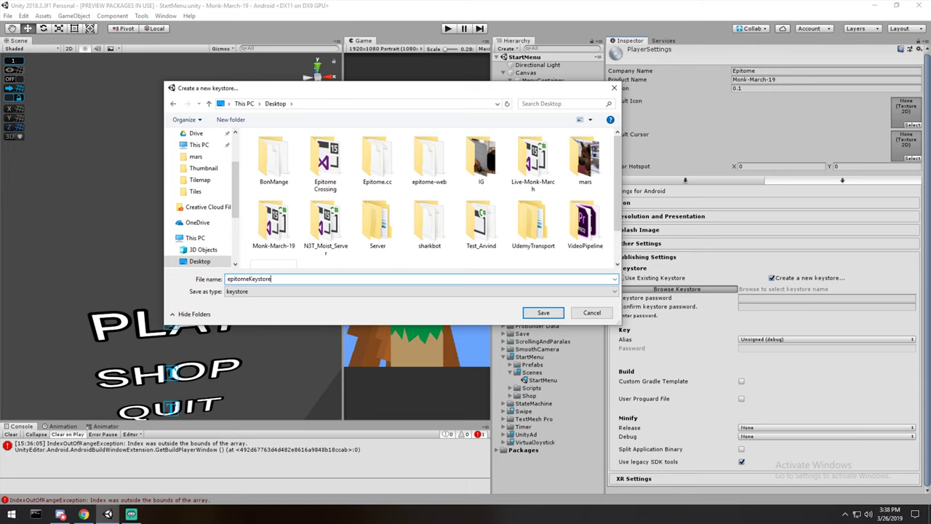
{"action": "key", "text": "Return"}
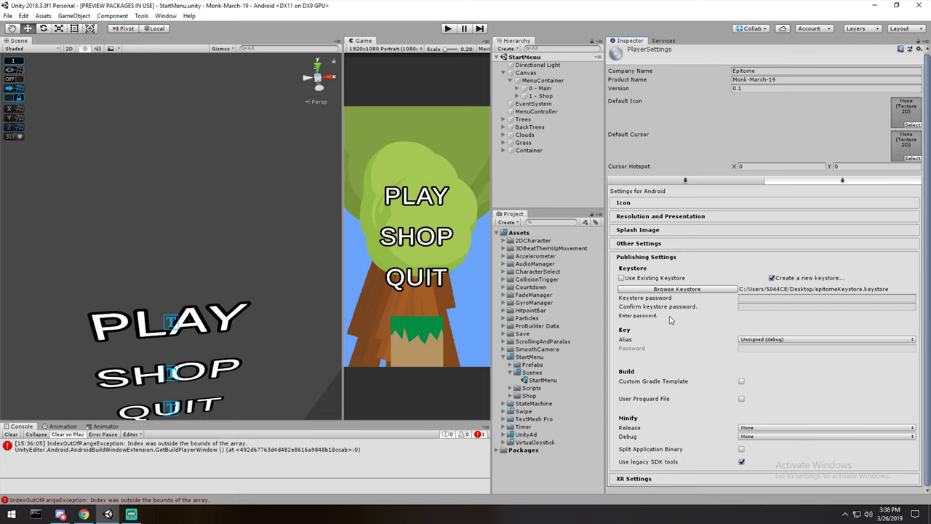
Enter the keystore password and confirm it.
{"action": "left_click", "coordinate": [808, 298]}
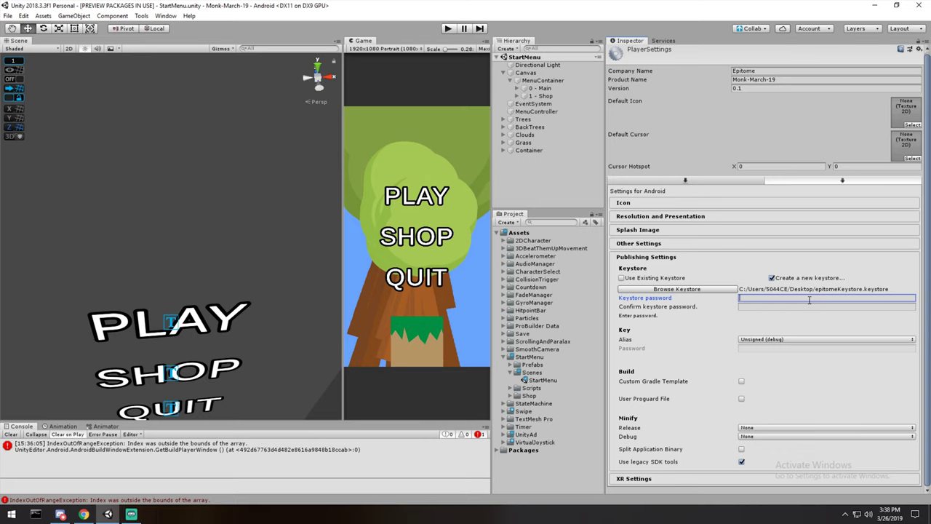
{"action": "type", "text": "********"}
{"action": "key", "text": "Tab"}
{"action": "type", "text": "********"}
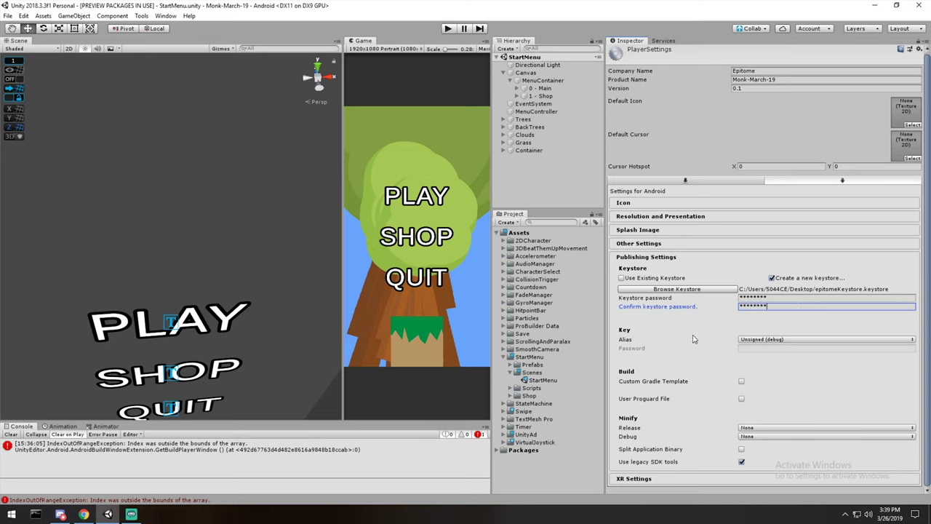
Check the epitomeKeystore file path and leave the key alias as Unsigned (debug).
{"action": "left_click", "coordinate": [893, 291]}
{"action": "left_click_drag", "start_coordinate": [893, 292], "coordinate": [737, 294]}
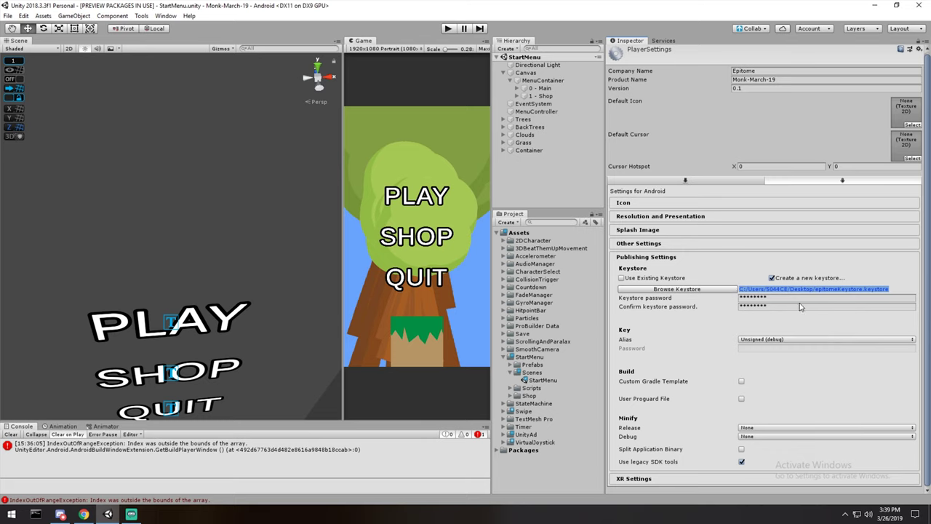
{"action": "left_click", "coordinate": [752, 339]}
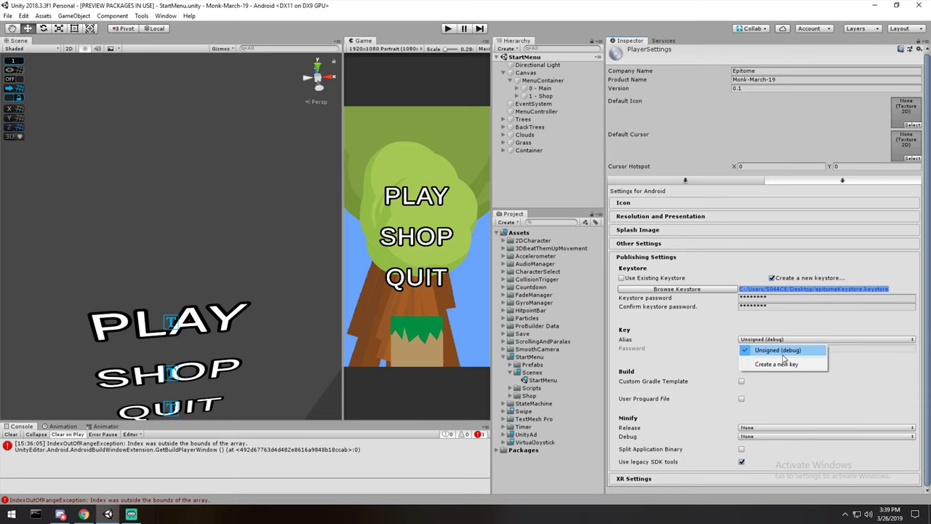
{"action": "left_click", "coordinate": [783, 360]}
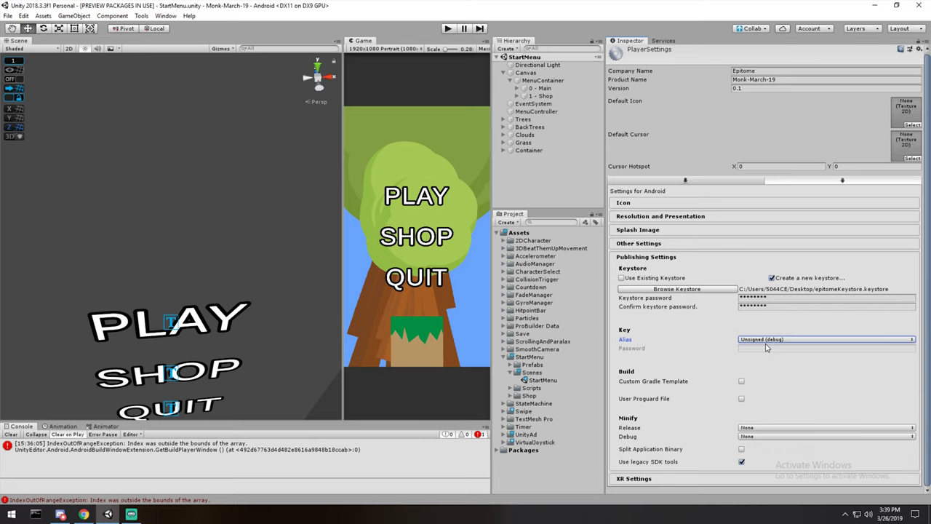
{"action": "double_click", "coordinate": [835, 290]}
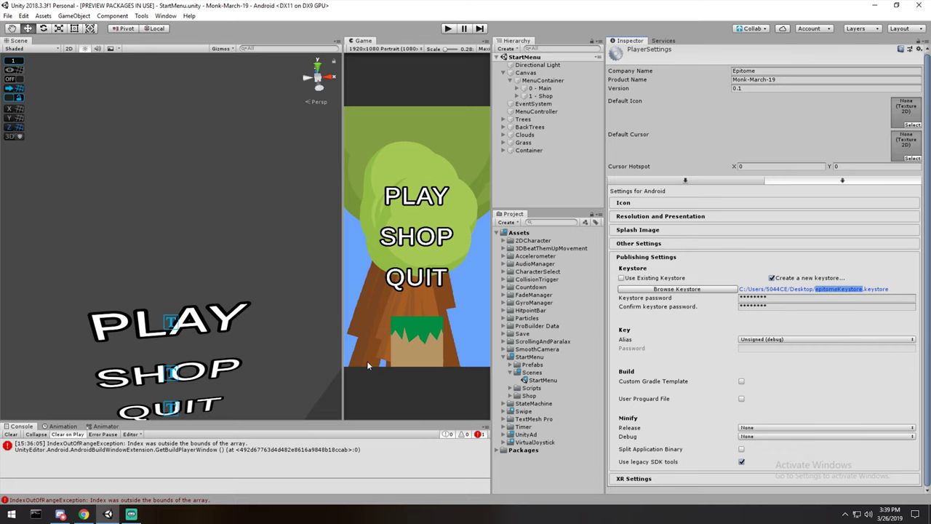
Create key alias monkmarch2019 with a password, 420-year validity, organization Epitome, country CA.
{"action": "left_click", "coordinate": [765, 342]}
{"action": "left_click", "coordinate": [775, 364]}
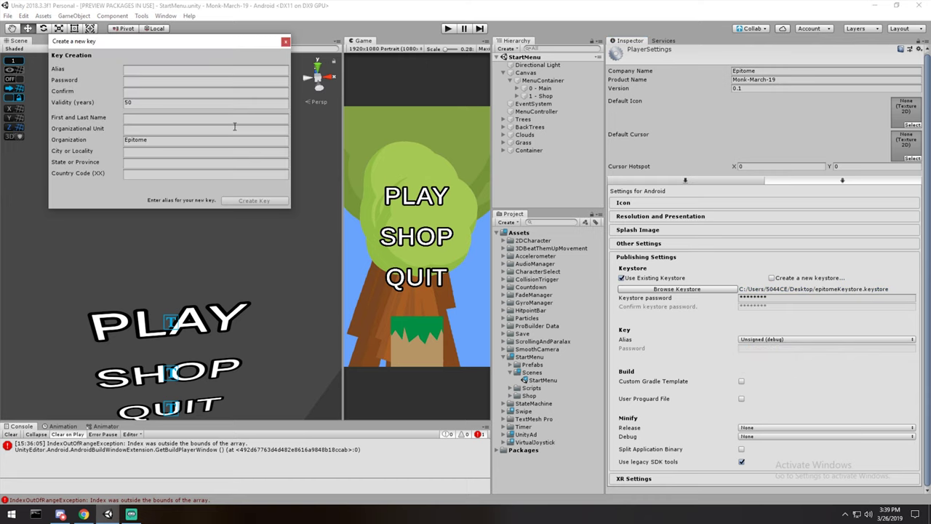
{"action": "left_click_drag", "start_coordinate": [153, 36], "coordinate": [731, 189]}
{"action": "left_click", "coordinate": [716, 201]}
{"action": "type", "text": "Monk"}
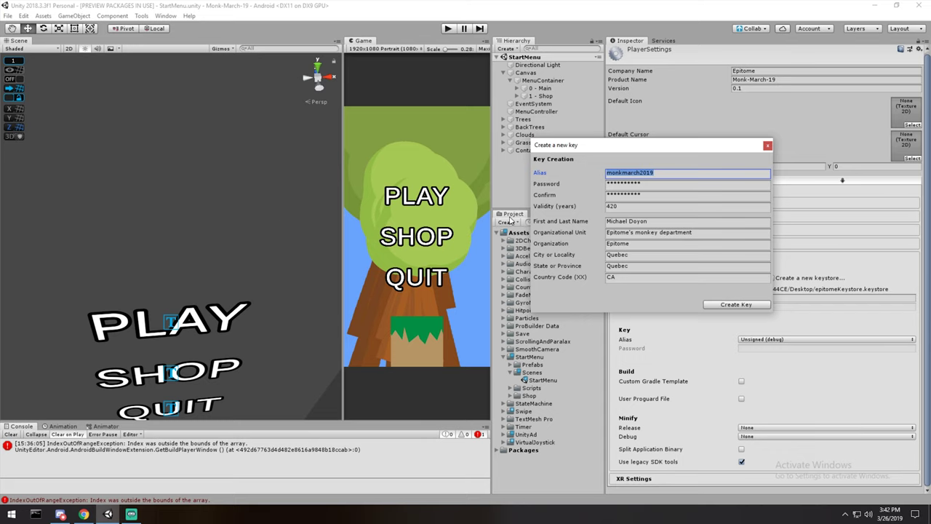
{"action": "left_click", "coordinate": [629, 205]}
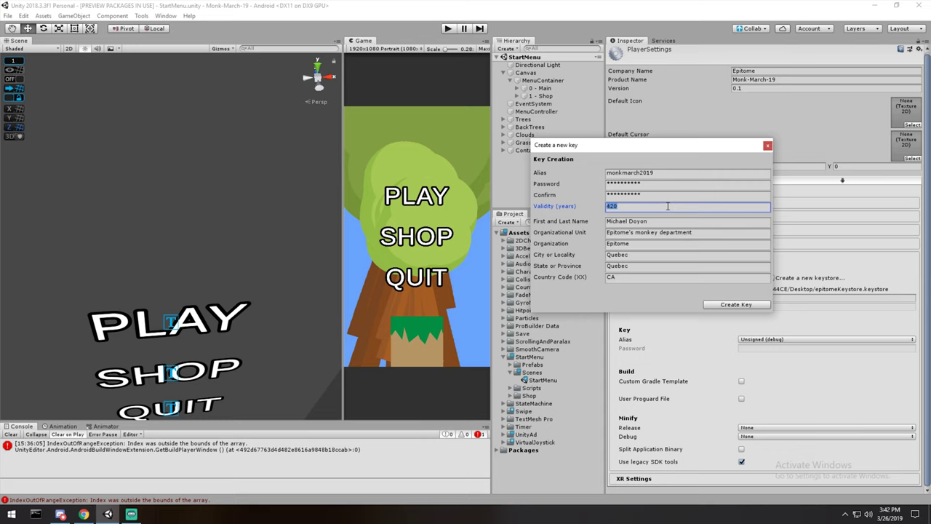
{"action": "left_click", "coordinate": [646, 207]}
{"action": "left_click", "coordinate": [555, 203]}
{"action": "key", "text": "Tab"}
{"action": "key", "text": "Tab"}
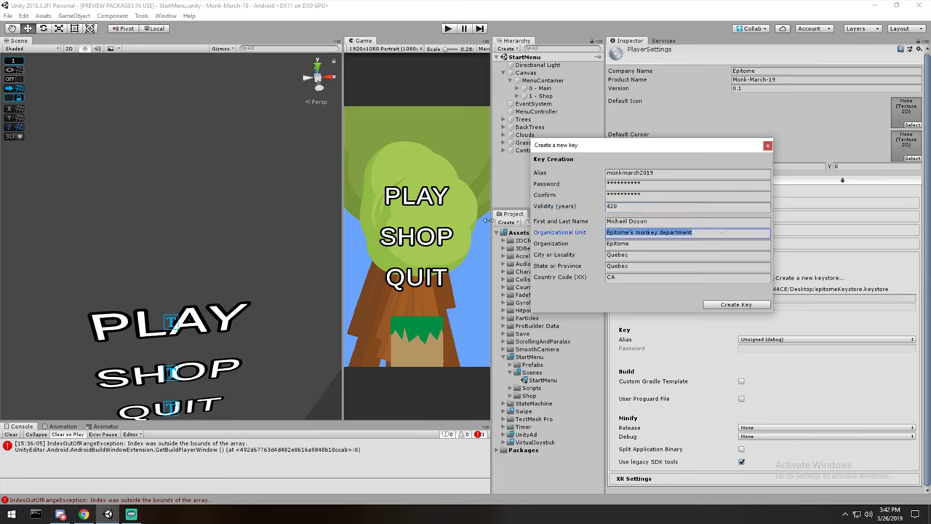
{"action": "left_click", "coordinate": [742, 304]}
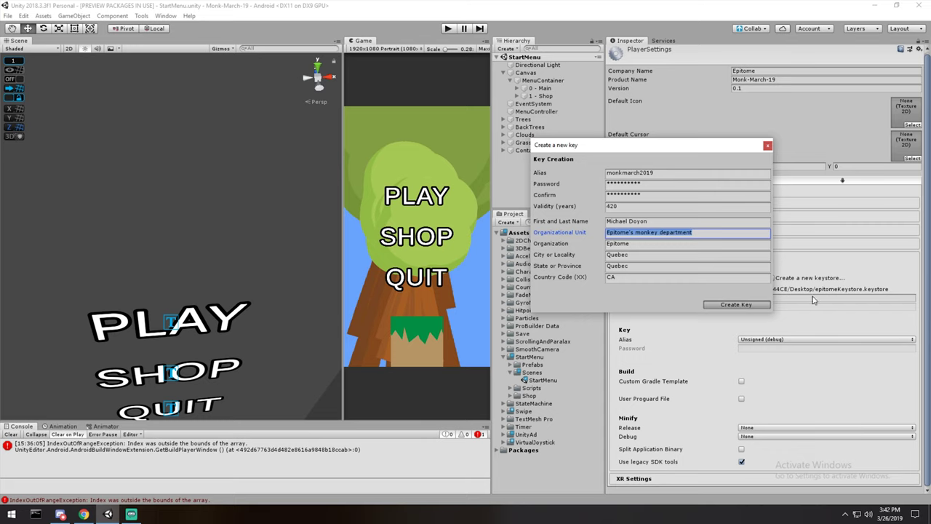
{"action": "left_click", "coordinate": [736, 304]}
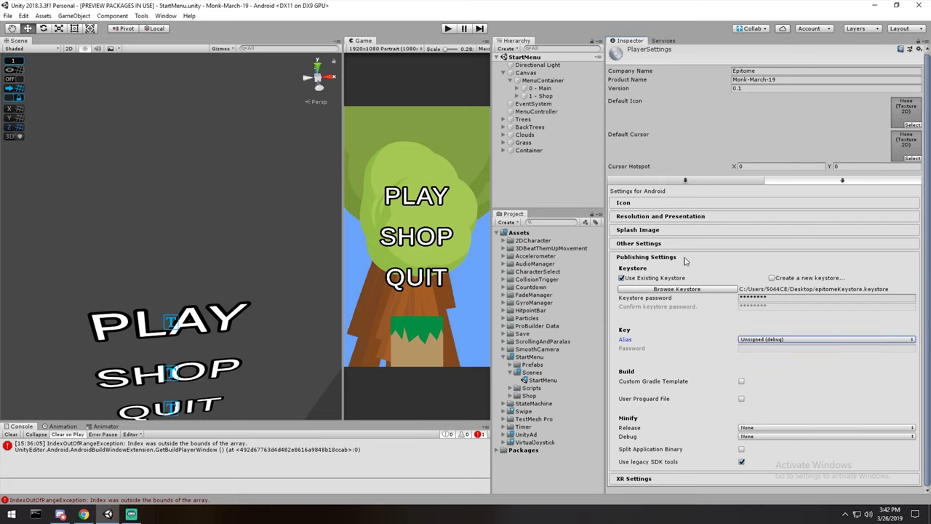
Select monkmarch2019 as the signing alias and enter its key password.
{"action": "left_click", "coordinate": [755, 341]}
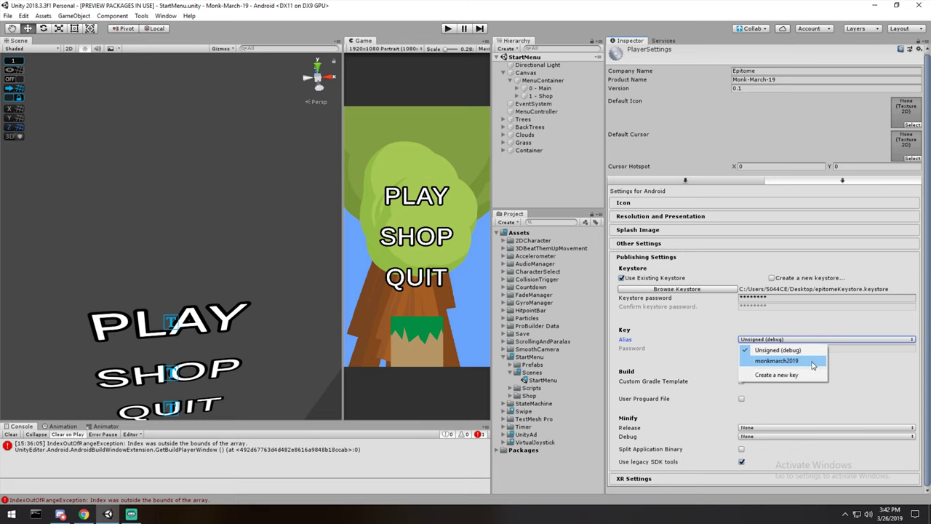
{"action": "left_click", "coordinate": [813, 362]}
{"action": "left_click", "coordinate": [768, 349]}
{"action": "type", "text": "********"}
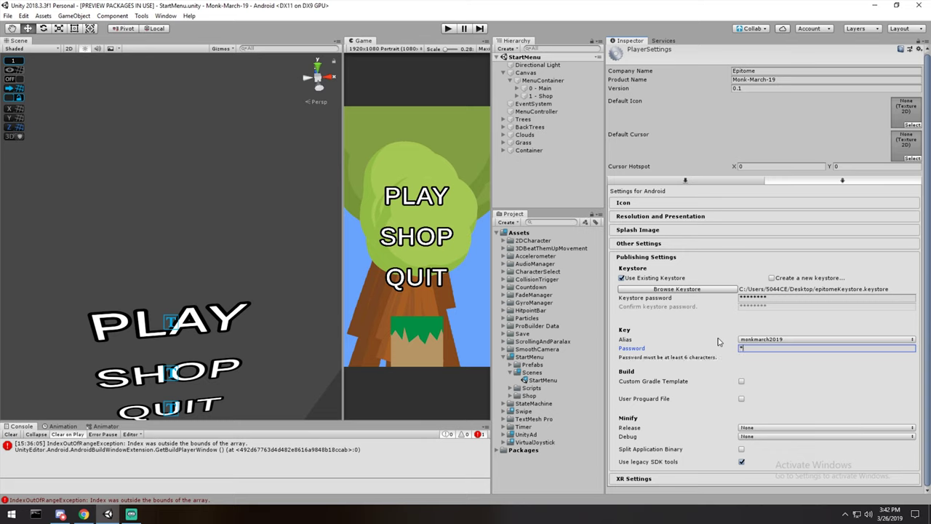
{"action": "type", "text": "**"}
Keep Minify Release set to None, then collapse Publishing Settings and narrow the Inspector.
{"action": "left_click", "coordinate": [753, 429]}
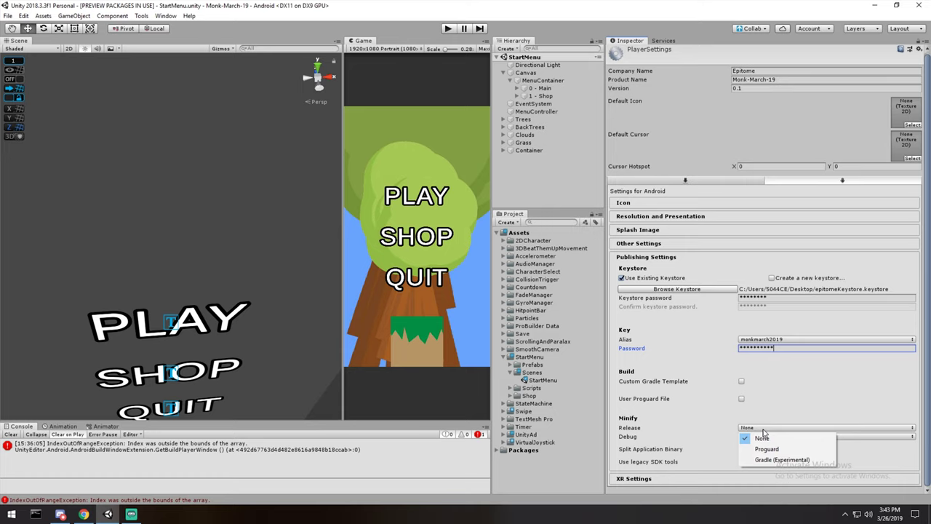
{"action": "left_click", "coordinate": [762, 436]}
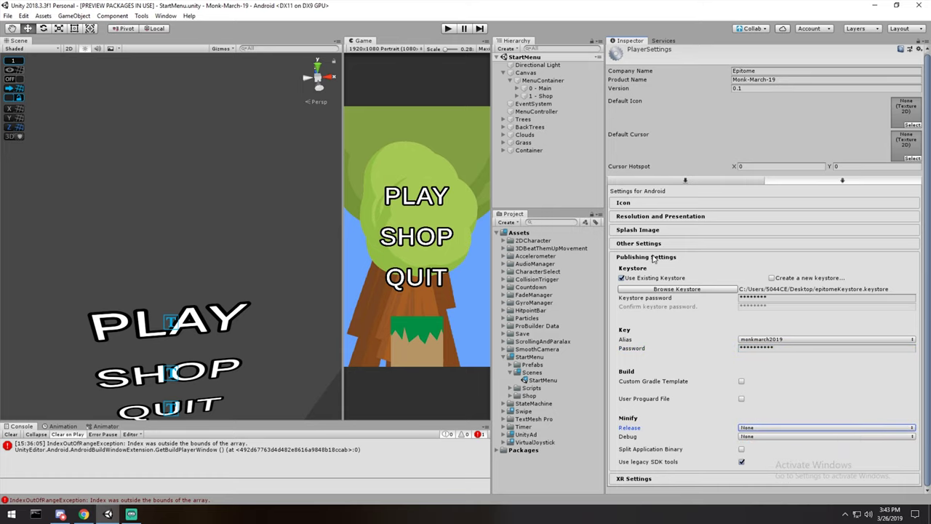
{"action": "left_click", "coordinate": [655, 259]}
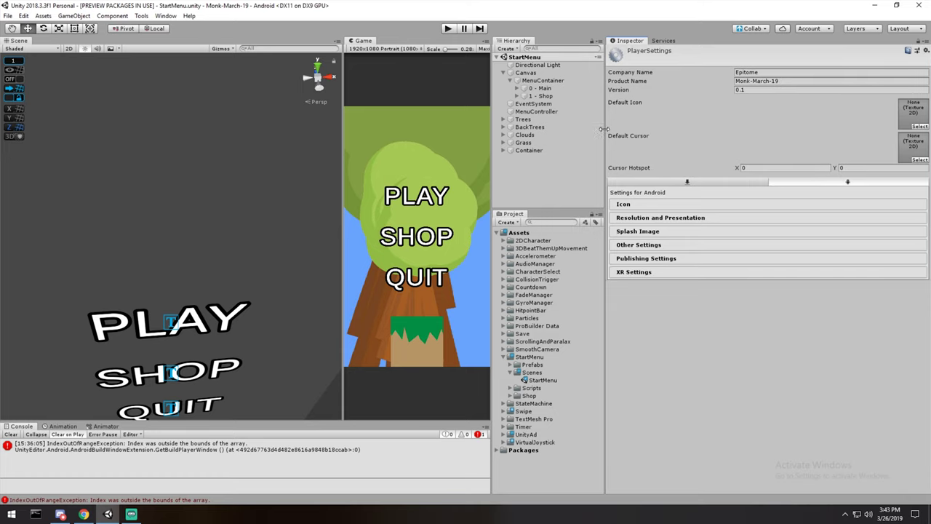
{"action": "left_click_drag", "start_coordinate": [605, 160], "coordinate": [797, 167]}
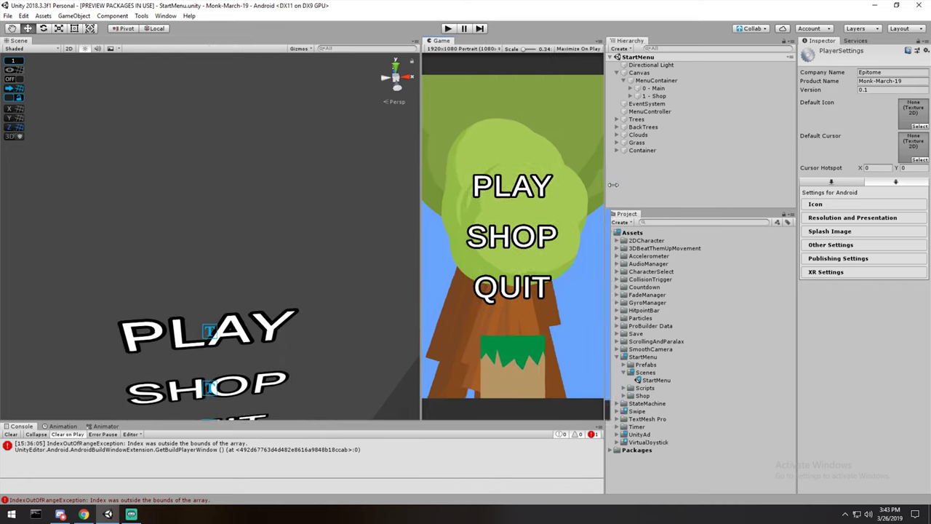
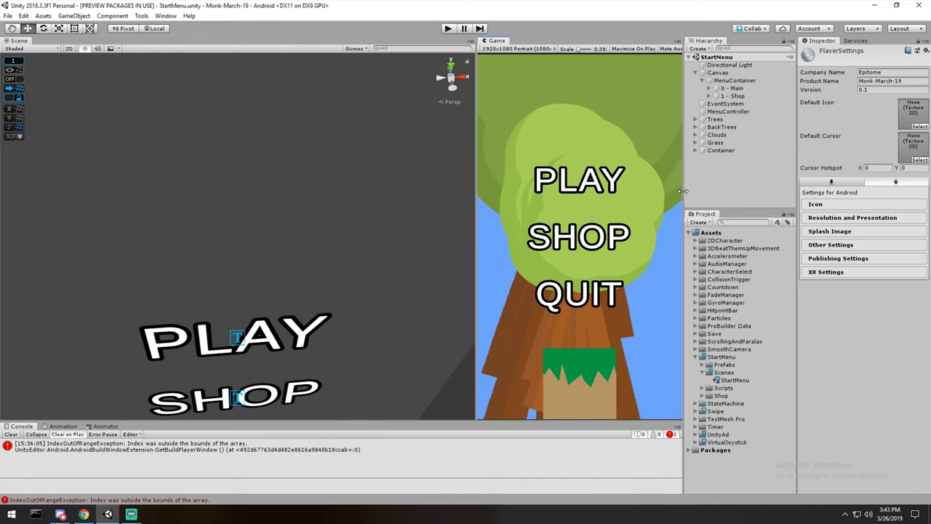
Open Unity's File menu for the project.
{"action": "left_click", "coordinate": [9, 15]}
Open Build Settings and select the StartMenu and Accelerometer scenes in the build list.
{"action": "left_click", "coordinate": [43, 113]}
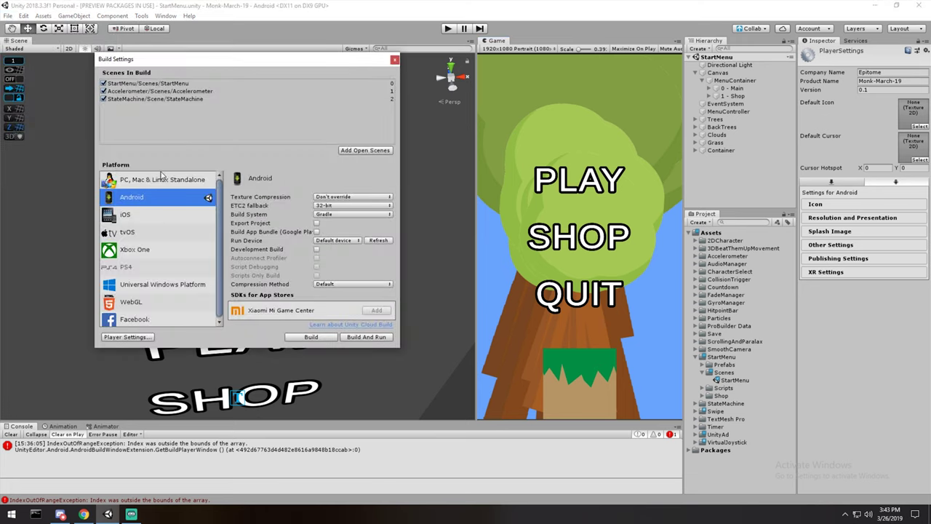
{"action": "left_click", "coordinate": [152, 84]}
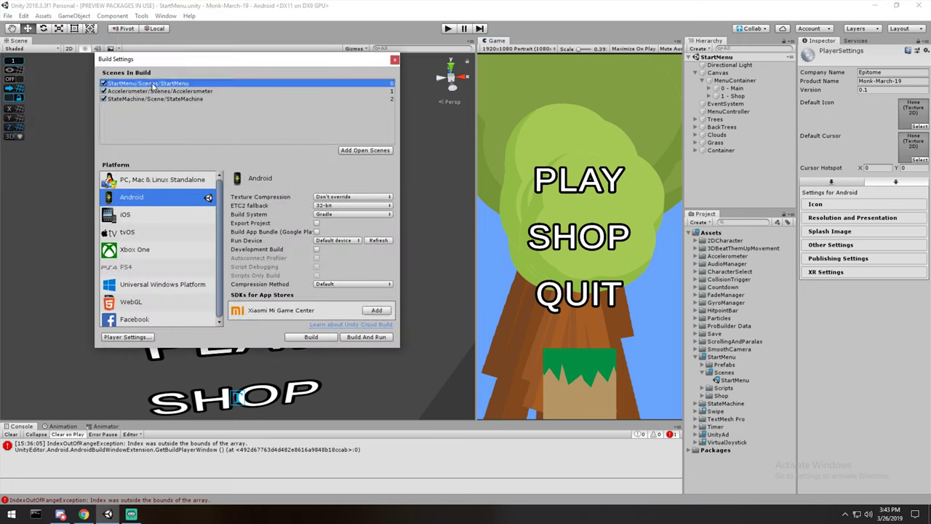
{"action": "left_click", "coordinate": [207, 92]}
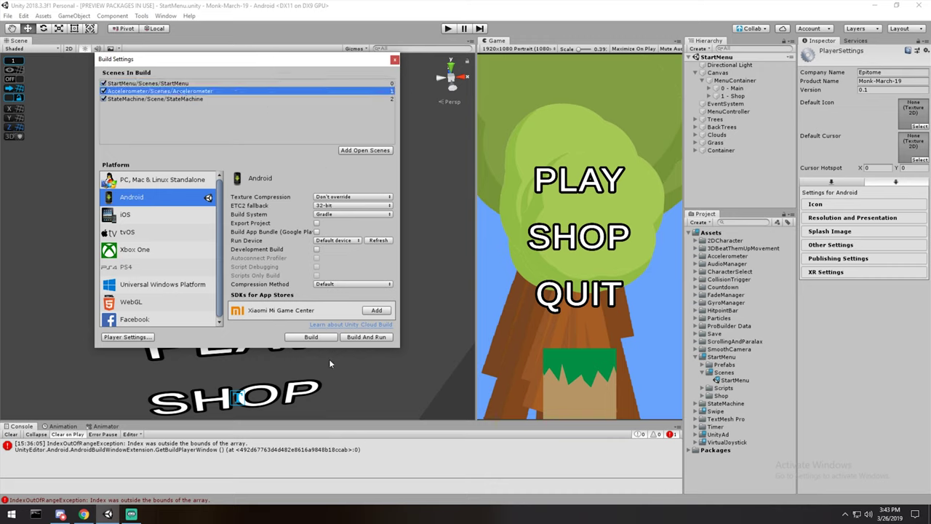
Build the Android package saved as v0.1, then return to the Play Console signup page.
{"action": "left_click", "coordinate": [312, 337]}
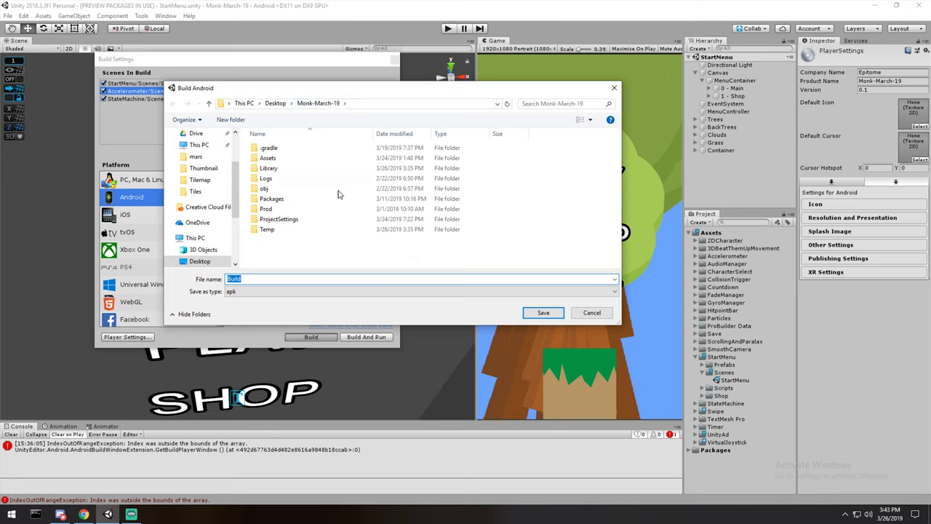
{"action": "type", "text": "v"}
{"action": "key", "text": "Return"}
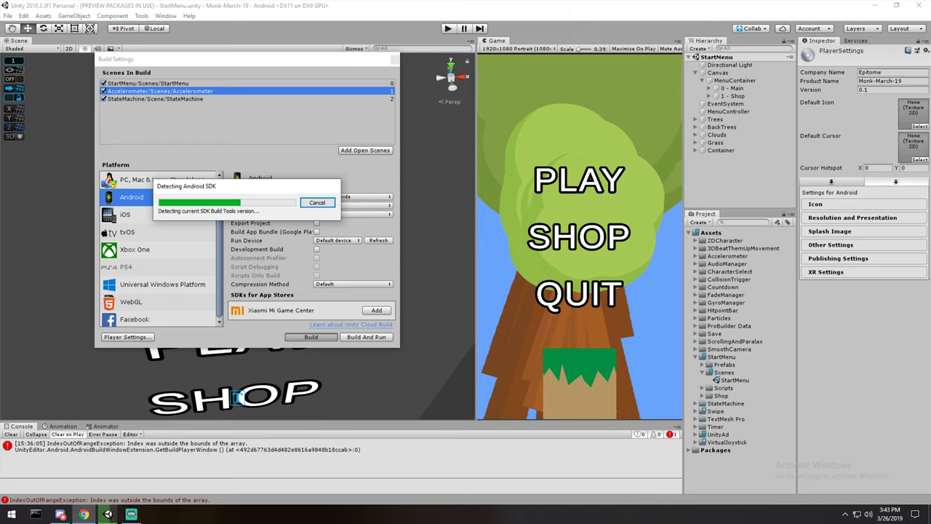
{"action": "left_click", "coordinate": [84, 514]}
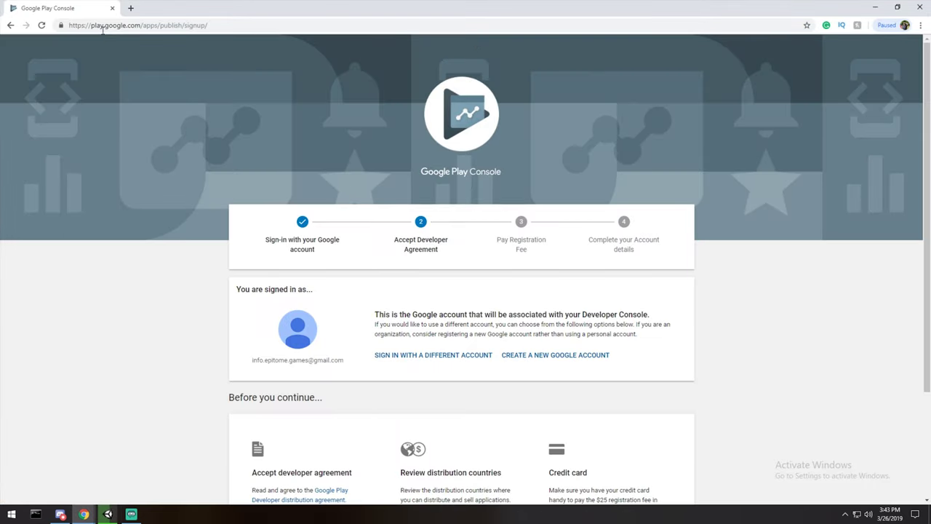
Accept the developer distribution agreement and continue to paying the registration fee.
{"action": "left_click_drag", "start_coordinate": [91, 25], "coordinate": [140, 26]}
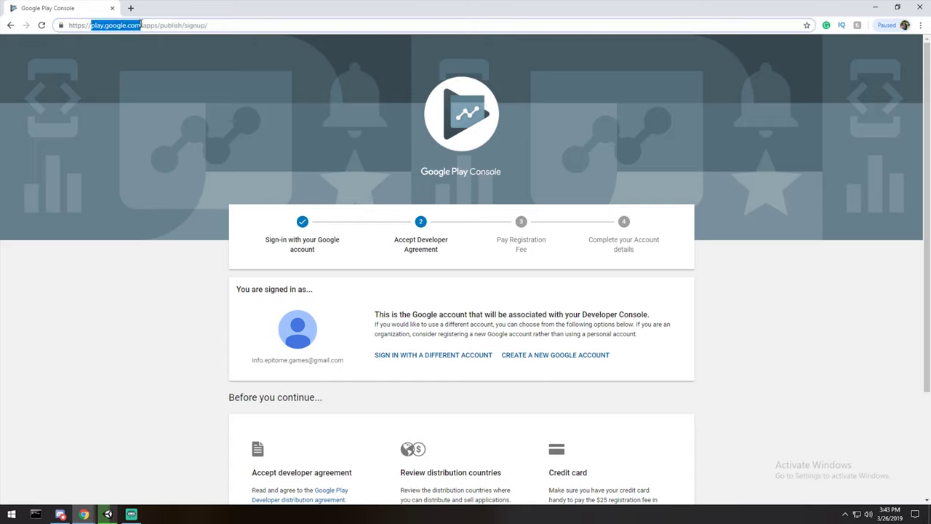
{"action": "left_click", "coordinate": [169, 320]}
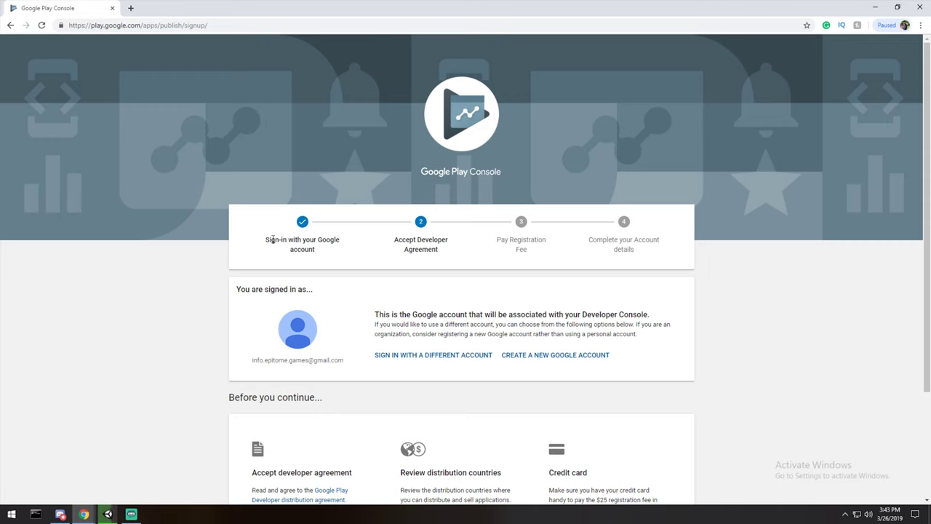
{"action": "left_click_drag", "start_coordinate": [266, 238], "coordinate": [317, 251]}
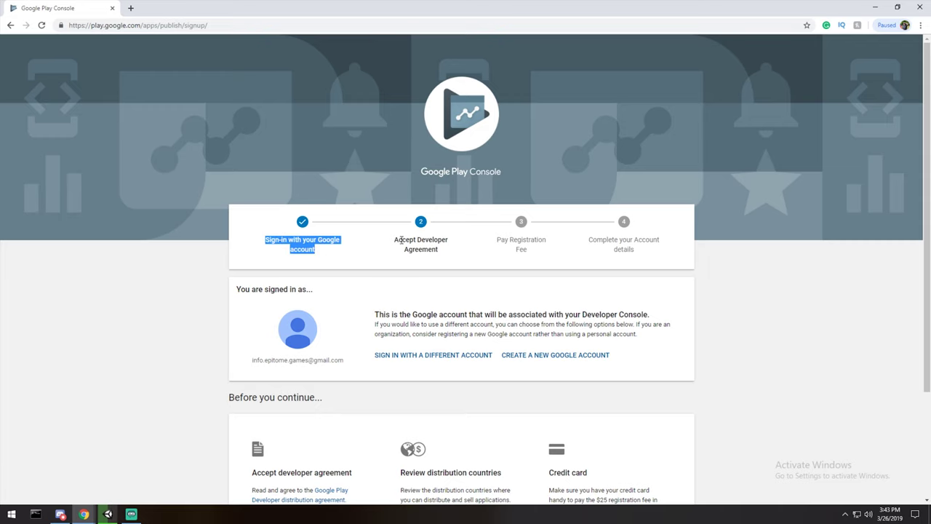
{"action": "scroll", "coordinate": [404, 240], "scroll_direction": "down", "scroll_amount": 2}
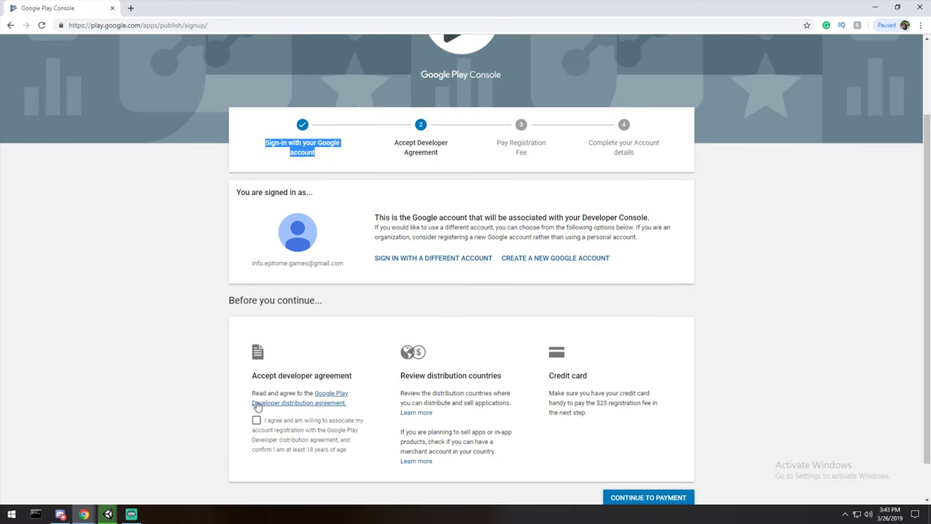
{"action": "left_click", "coordinate": [256, 420]}
{"action": "scroll", "coordinate": [630, 444], "scroll_direction": "down", "scroll_amount": 1}
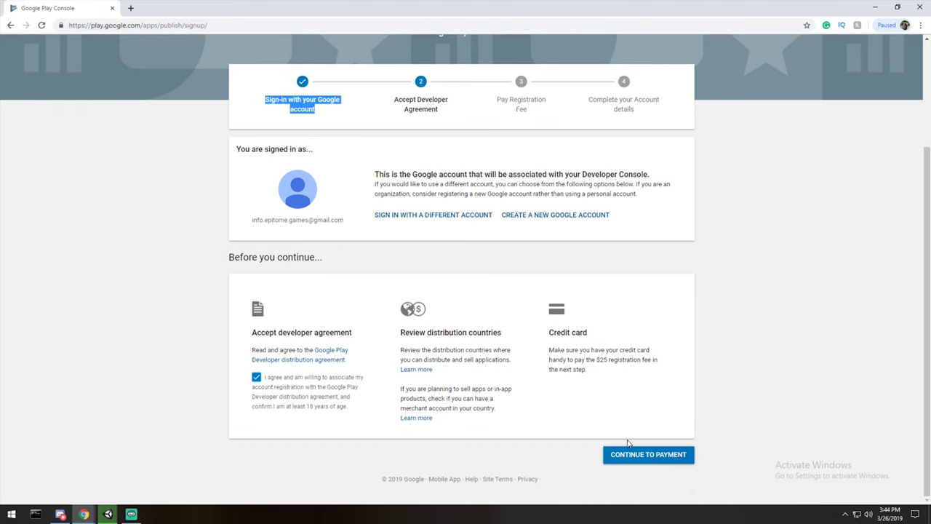
{"action": "left_click_drag", "start_coordinate": [617, 376], "coordinate": [552, 320]}
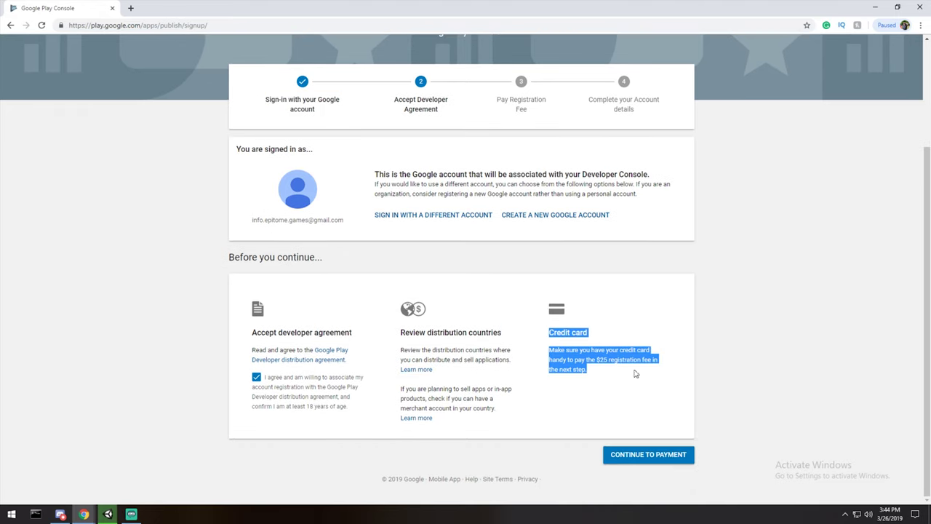
{"action": "left_click", "coordinate": [638, 458]}
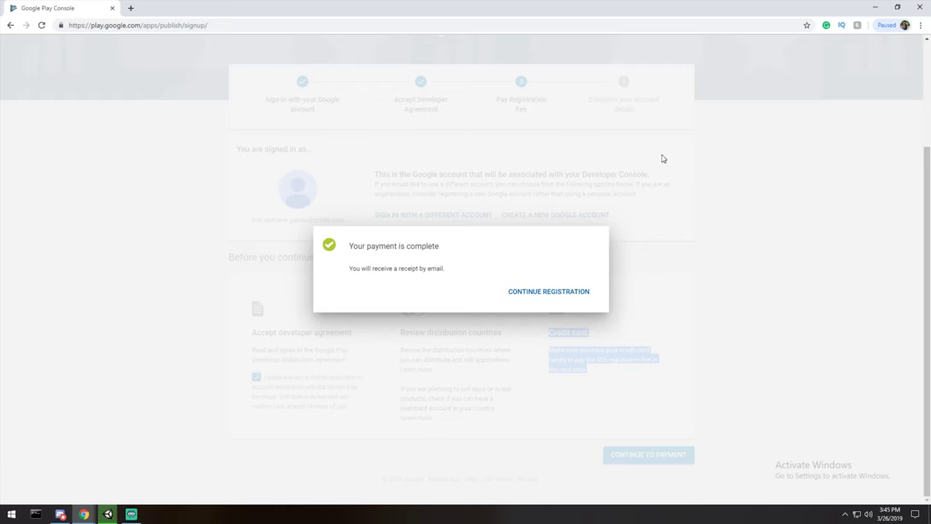
Continue registration after payment and move aside the project folder holding v0.1.apk.
{"action": "left_click", "coordinate": [574, 291]}
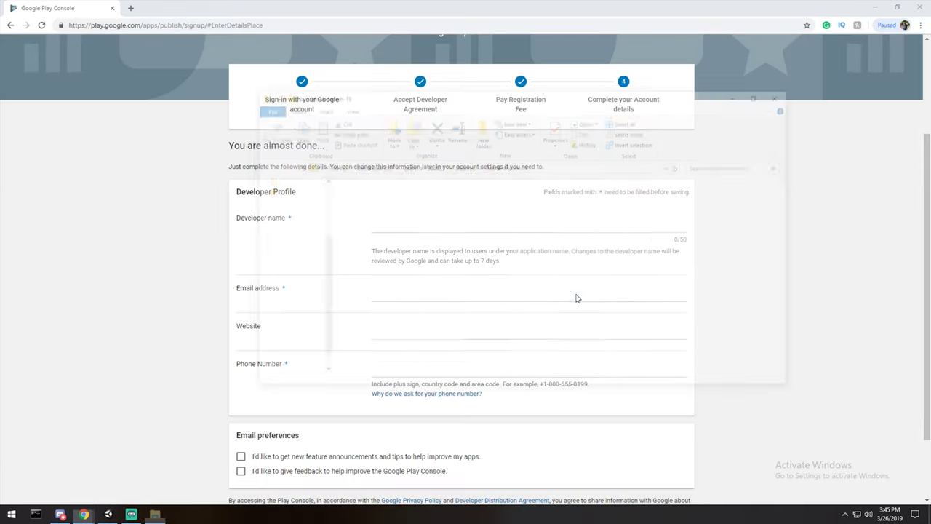
{"action": "key", "text": "alt+Tab"}
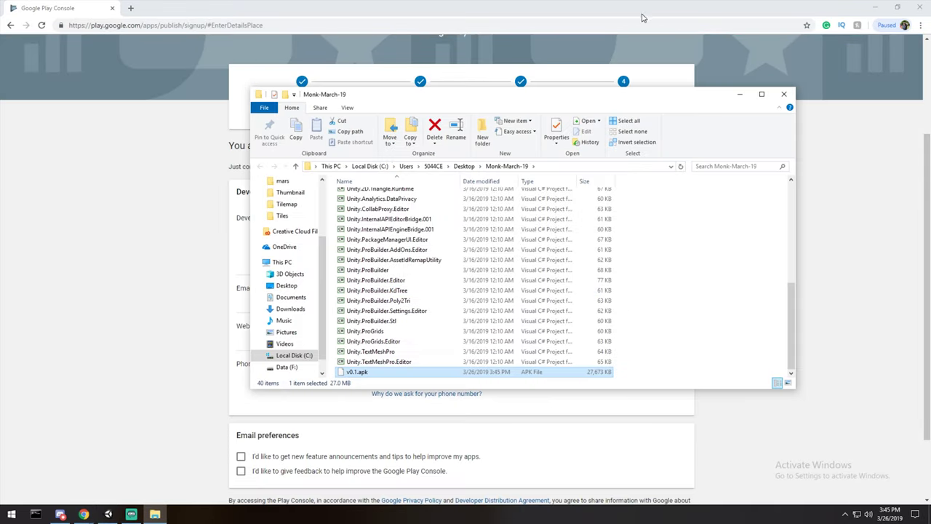
{"action": "left_click_drag", "start_coordinate": [617, 95], "coordinate": [656, 68]}
{"action": "scroll", "coordinate": [452, 282], "scroll_direction": "up", "scroll_amount": 7}
{"action": "scroll", "coordinate": [452, 282], "scroll_direction": "down", "scroll_amount": 7}
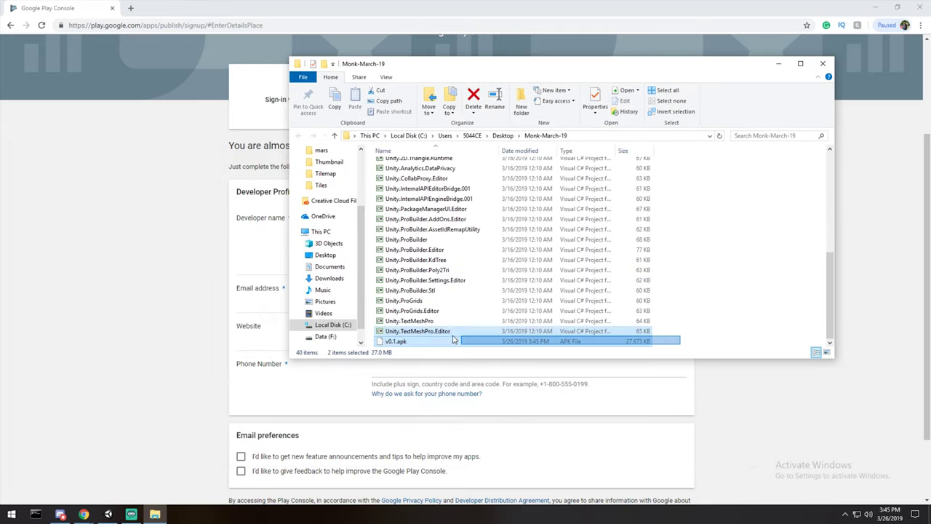
{"action": "left_click_drag", "start_coordinate": [591, 70], "coordinate": [29, 182]}
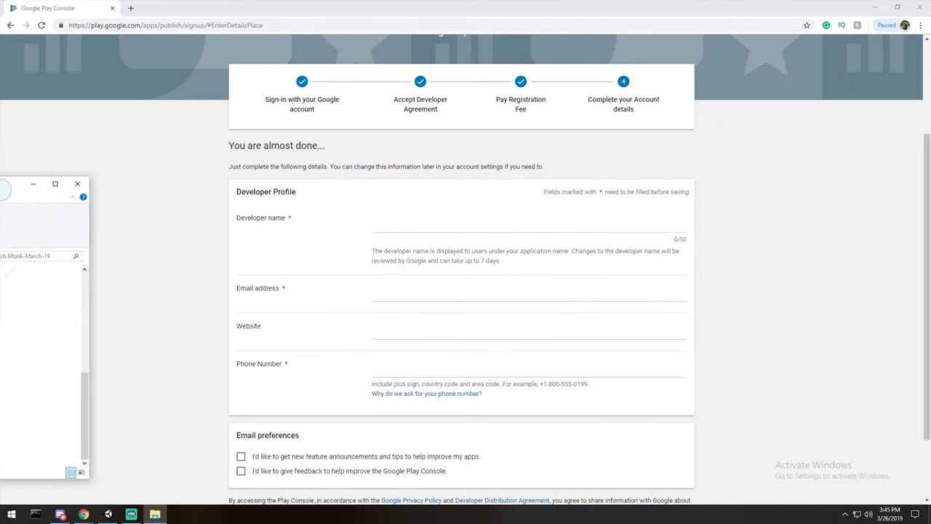
Enter Epitome Games as the developer name and move on to the email field.
{"action": "left_click", "coordinate": [461, 228]}
{"action": "type", "text": "Epitome Games"}
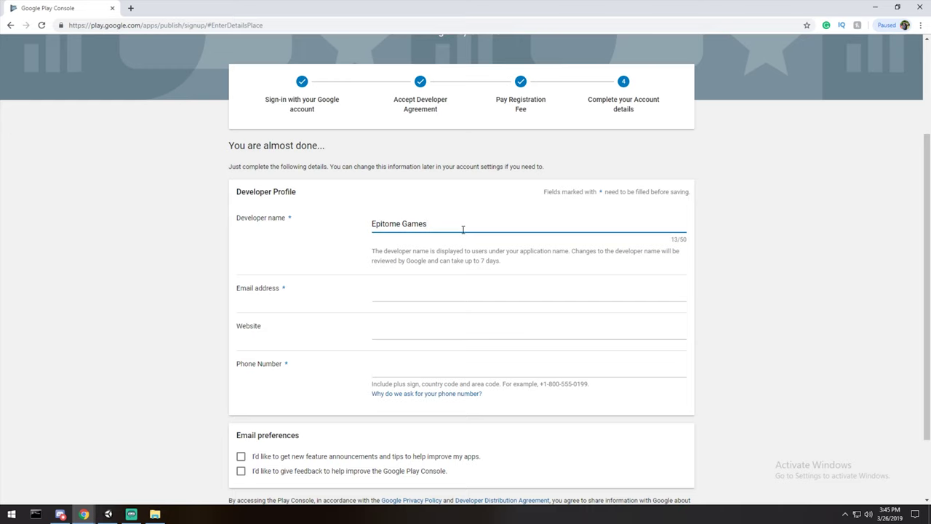
{"action": "left_click", "coordinate": [417, 292]}
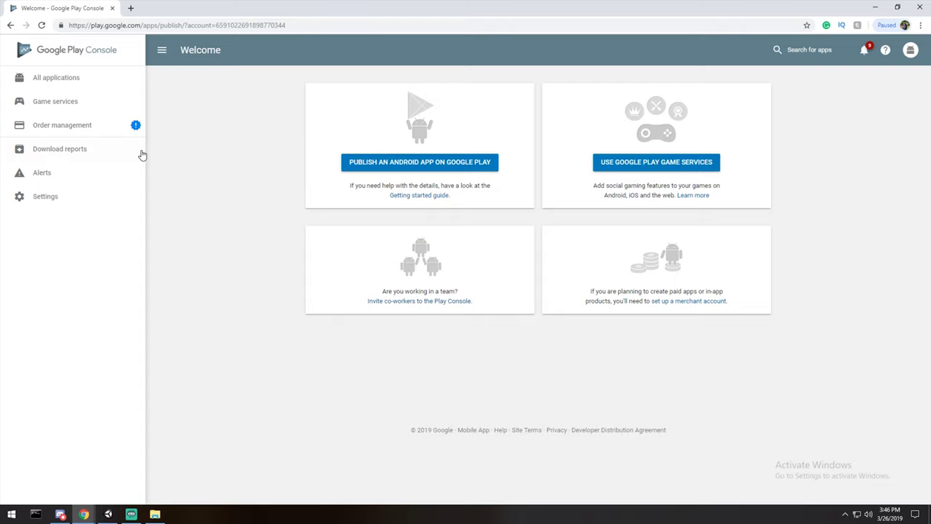
Look through Order management, Game services and Download reports, then open All applications.
{"action": "left_click", "coordinate": [73, 128]}
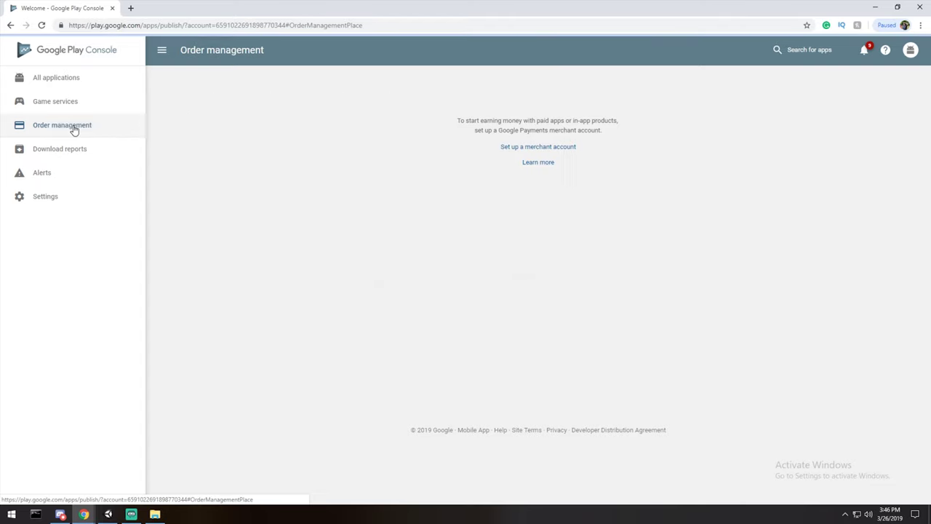
{"action": "left_click", "coordinate": [50, 114]}
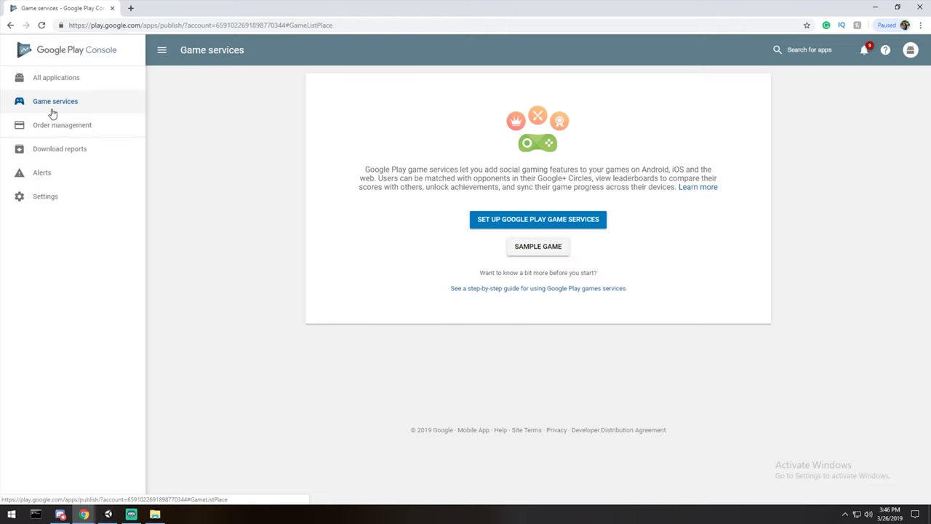
{"action": "left_click", "coordinate": [77, 151]}
{"action": "left_click", "coordinate": [67, 84]}
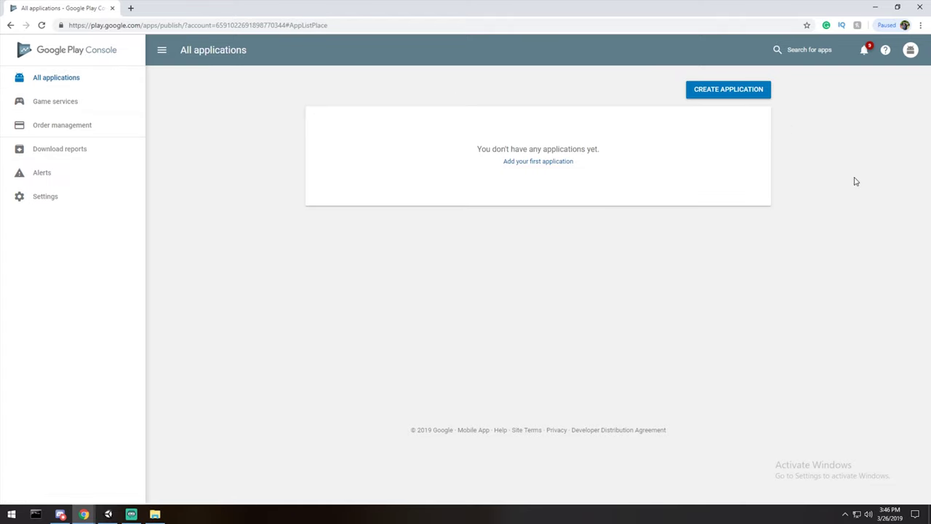
Create the MonkMarch2019 application with English (United States) as its default language.
{"action": "left_click", "coordinate": [729, 89]}
{"action": "left_click", "coordinate": [383, 232]}
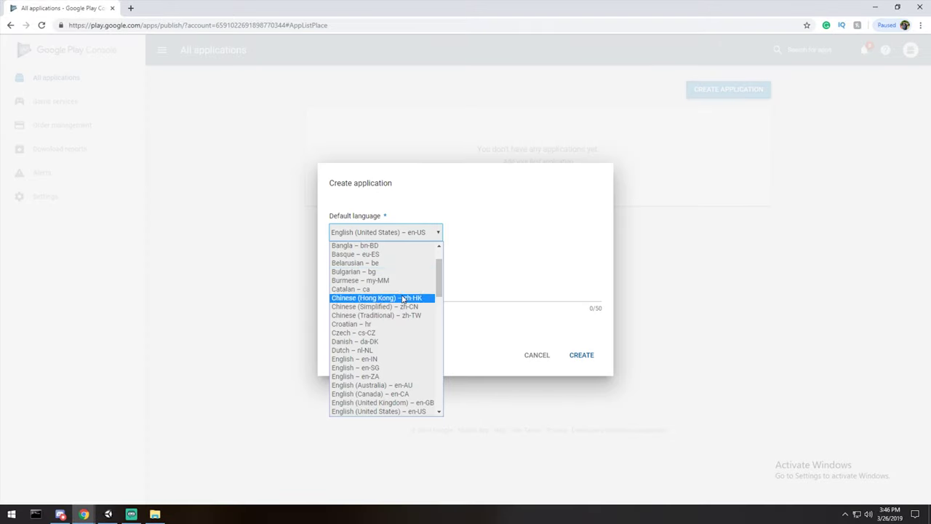
{"action": "left_click", "coordinate": [514, 226]}
{"action": "left_click", "coordinate": [392, 294]}
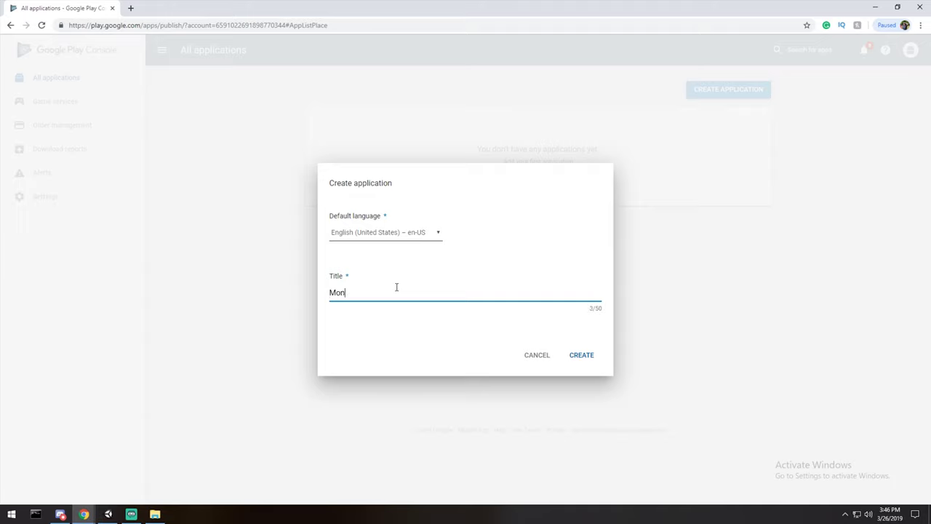
{"action": "type", "text": "MonkMarch2019"}
{"action": "left_click", "coordinate": [577, 356]}
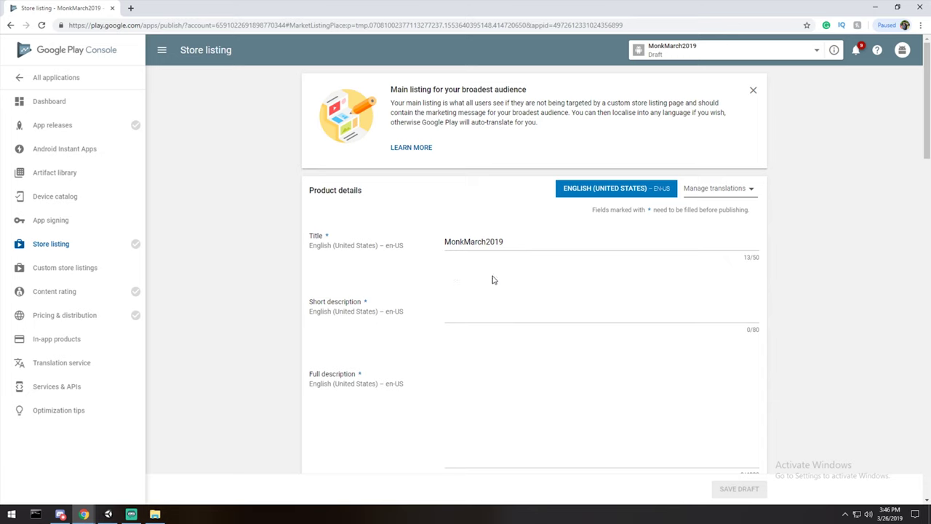
Go to the MonkMarch2019 App releases page.
{"action": "scroll", "coordinate": [506, 299], "scroll_direction": "down", "scroll_amount": 1}
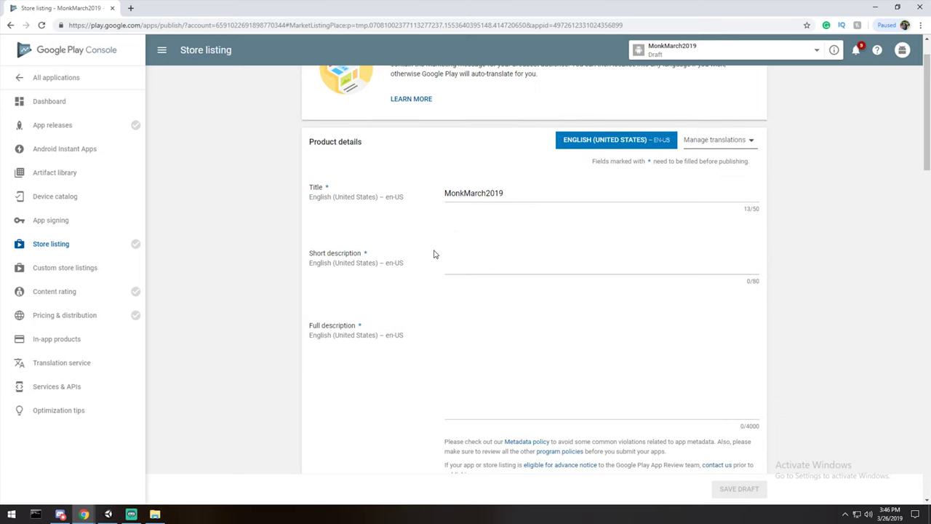
{"action": "scroll", "coordinate": [745, 226], "scroll_direction": "up", "scroll_amount": 1}
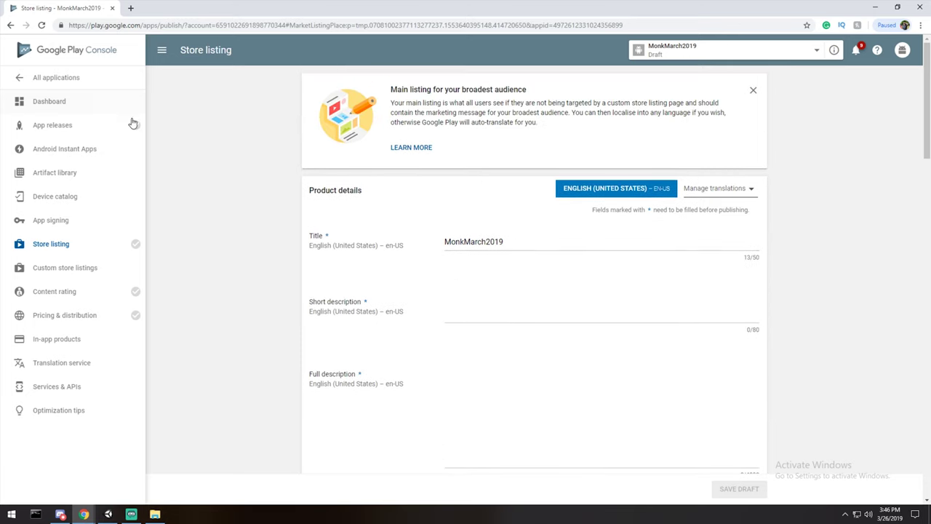
{"action": "mouse_move", "coordinate": [135, 126]}
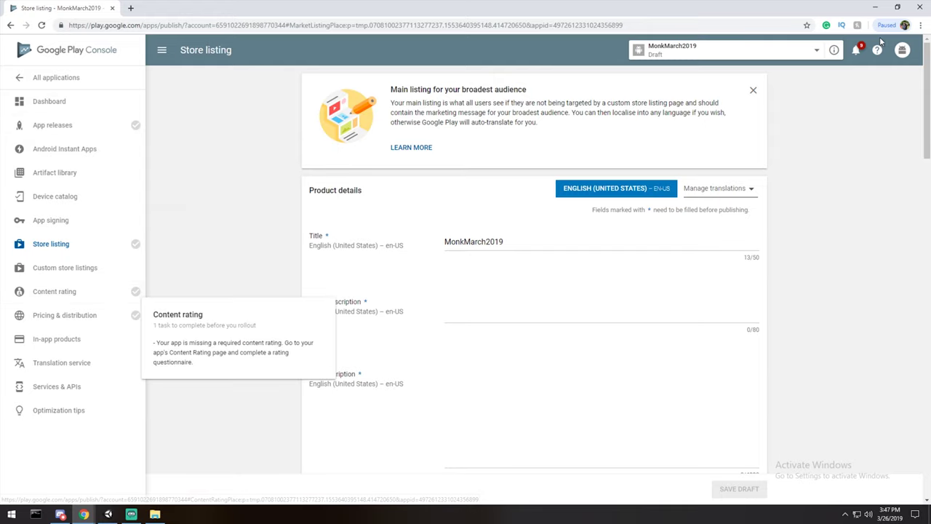
{"action": "left_click", "coordinate": [100, 128]}
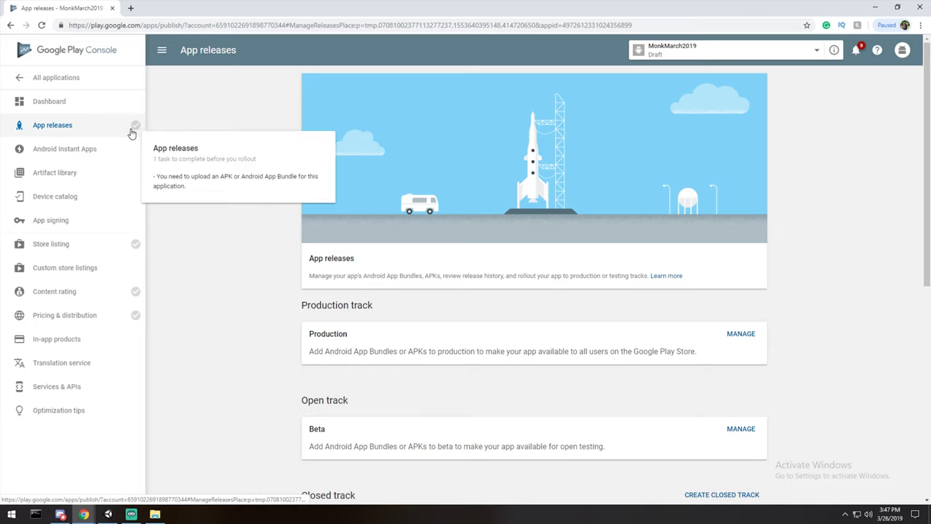
Scroll through the tracks, highlighting Production, Open, Closed and Internal test in turn.
{"action": "scroll", "coordinate": [376, 178], "scroll_direction": "down", "scroll_amount": 1}
{"action": "scroll", "coordinate": [376, 179], "scroll_direction": "down", "scroll_amount": 1}
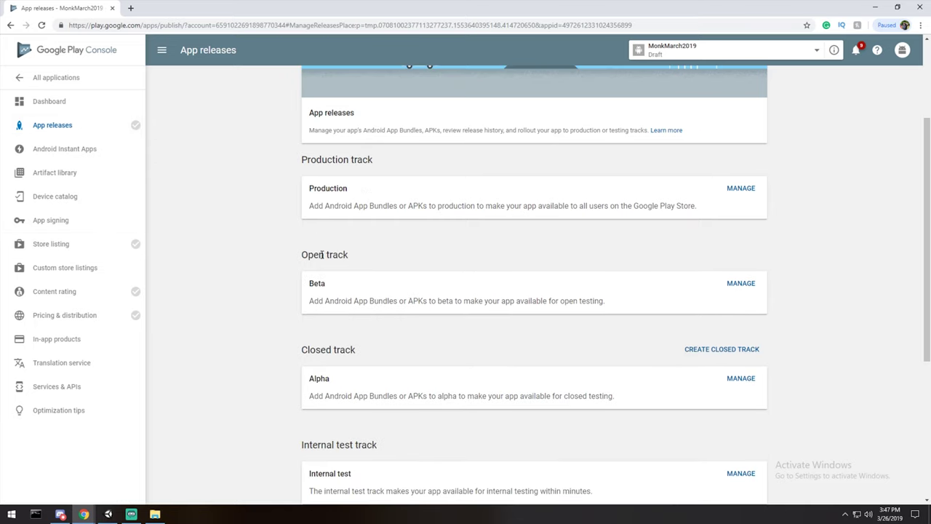
{"action": "scroll", "coordinate": [345, 191], "scroll_direction": "down", "scroll_amount": 1}
{"action": "scroll", "coordinate": [309, 262], "scroll_direction": "down", "scroll_amount": 3}
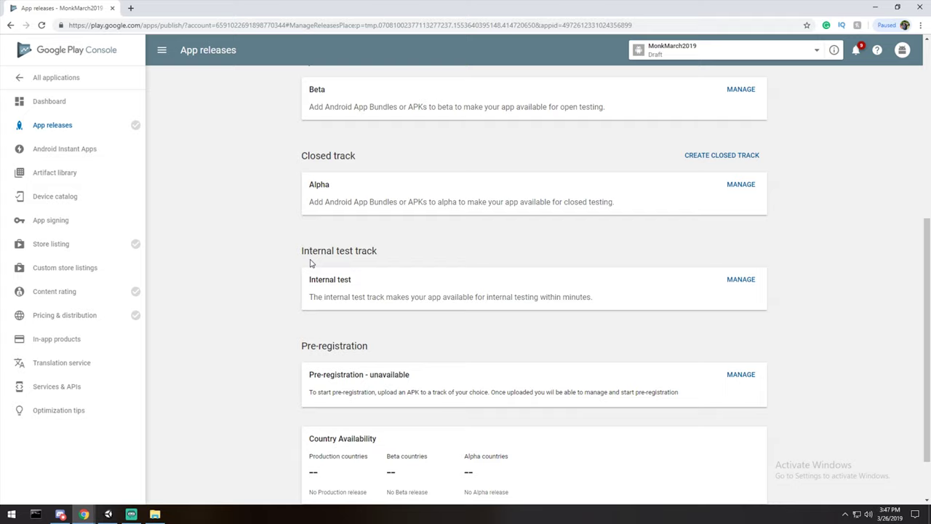
{"action": "scroll", "coordinate": [647, 350], "scroll_direction": "up", "scroll_amount": 5}
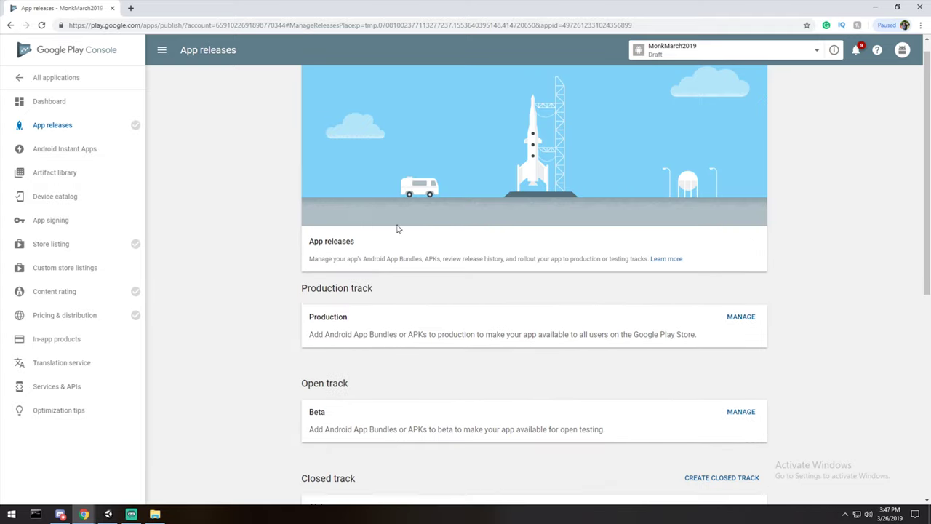
{"action": "scroll", "coordinate": [430, 286], "scroll_direction": "down", "scroll_amount": 1}
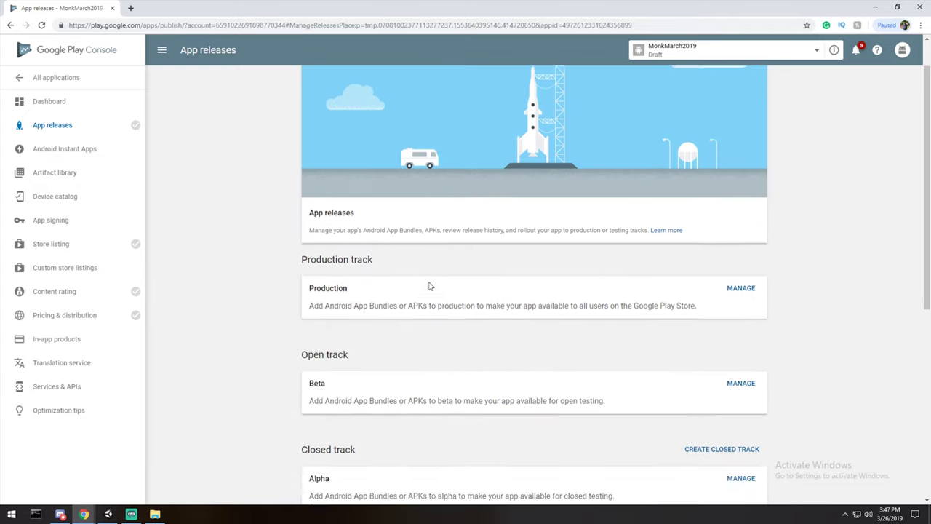
{"action": "left_click_drag", "start_coordinate": [302, 209], "coordinate": [758, 258]}
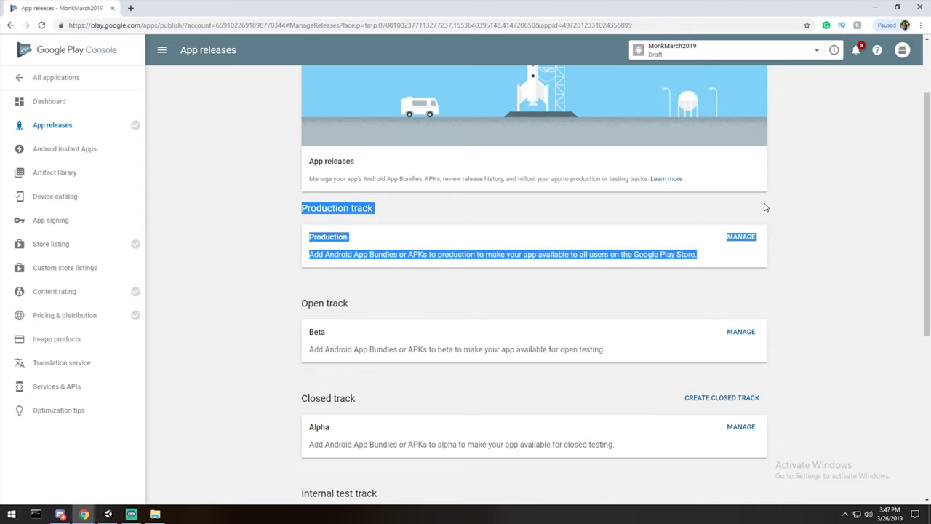
{"action": "scroll", "coordinate": [784, 212], "scroll_direction": "down", "scroll_amount": 1}
{"action": "left_click_drag", "start_coordinate": [301, 212], "coordinate": [720, 253]}
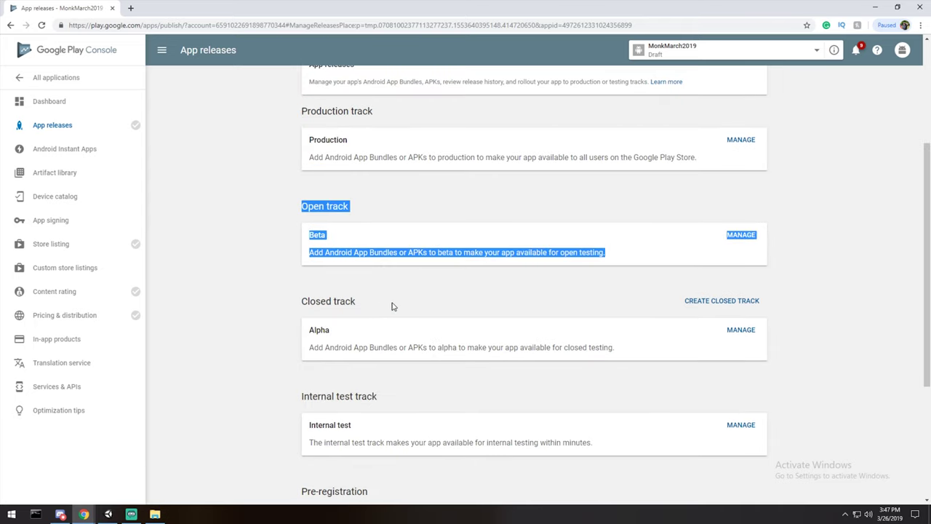
{"action": "left_click", "coordinate": [392, 306]}
{"action": "scroll", "coordinate": [294, 291], "scroll_direction": "down", "scroll_amount": 1}
{"action": "left_click_drag", "start_coordinate": [289, 260], "coordinate": [689, 301]}
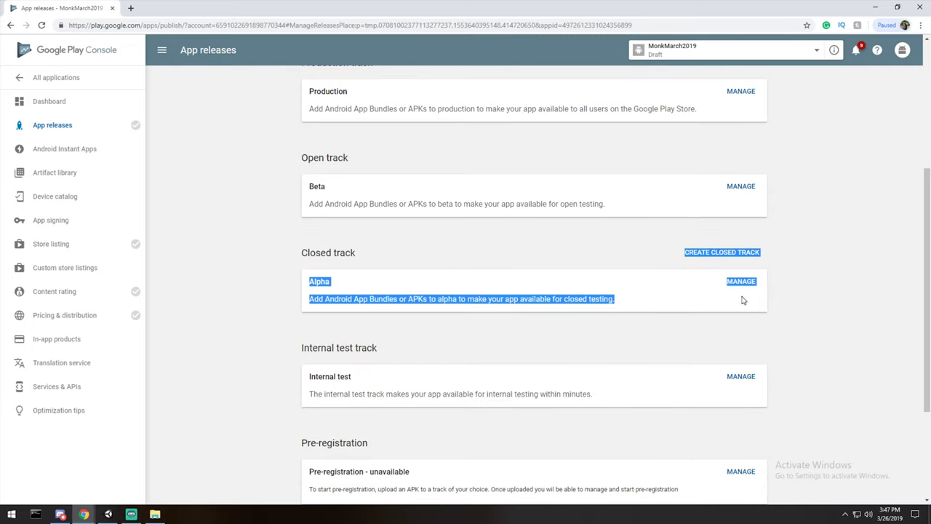
{"action": "left_click", "coordinate": [617, 315]}
{"action": "scroll", "coordinate": [509, 327], "scroll_direction": "down", "scroll_amount": 2}
{"action": "left_click_drag", "start_coordinate": [297, 187], "coordinate": [757, 235]}
{"action": "left_click", "coordinate": [482, 311]}
Revisit the track cards, pointing out Internal test, Production, Open Beta and Closed Alpha.
{"action": "scroll", "coordinate": [482, 295], "scroll_direction": "up", "scroll_amount": 2}
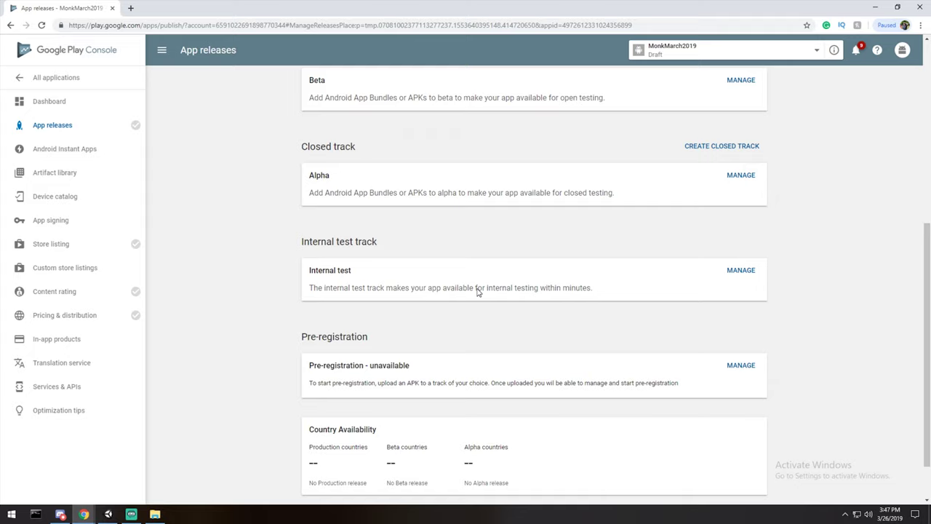
{"action": "left_click_drag", "start_coordinate": [300, 283], "coordinate": [630, 333]}
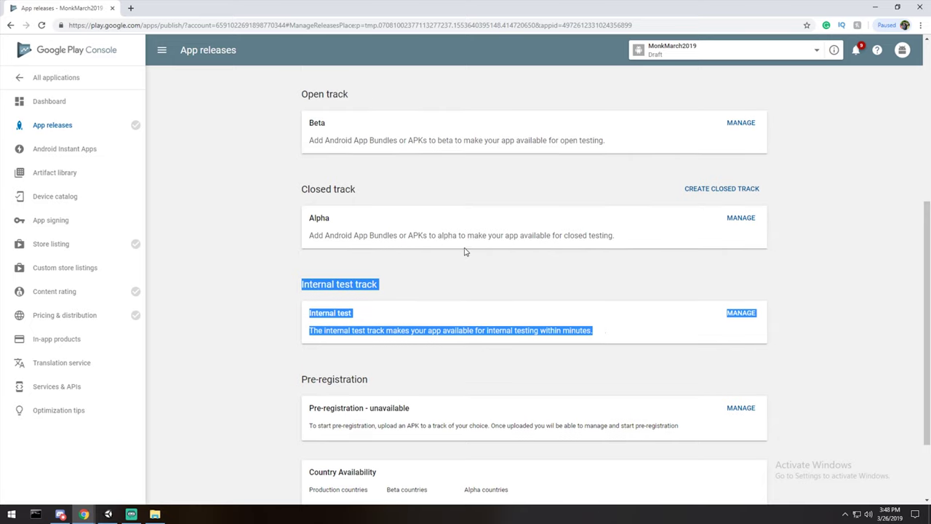
{"action": "scroll", "coordinate": [465, 251], "scroll_direction": "up", "scroll_amount": 5}
{"action": "left_click_drag", "start_coordinate": [310, 266], "coordinate": [751, 286]}
{"action": "scroll", "coordinate": [744, 289], "scroll_direction": "down", "scroll_amount": 2}
{"action": "left_click_drag", "start_coordinate": [607, 285], "coordinate": [302, 238]}
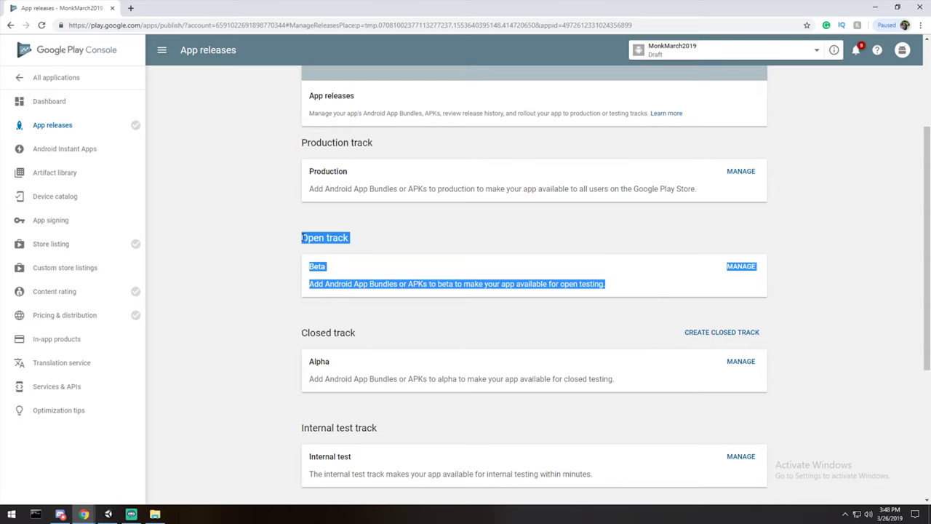
{"action": "scroll", "coordinate": [415, 247], "scroll_direction": "down", "scroll_amount": 2}
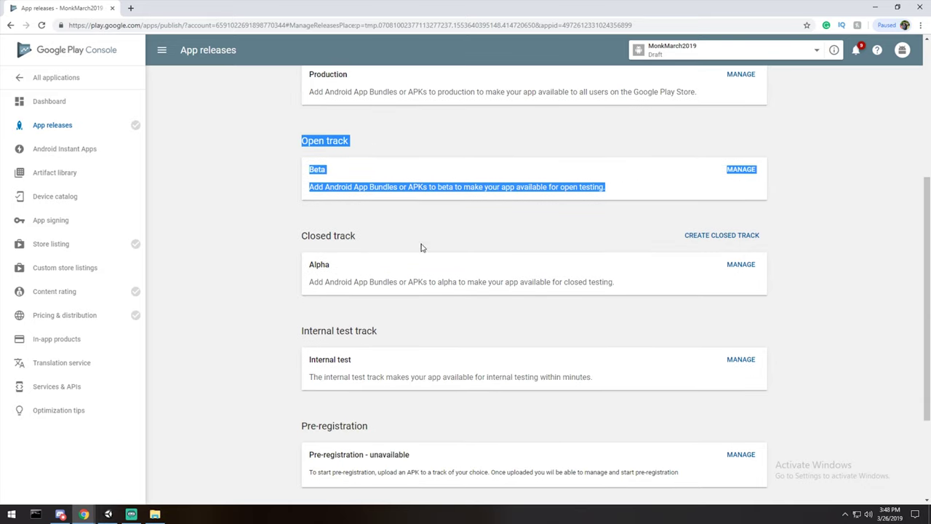
{"action": "left_click", "coordinate": [820, 291]}
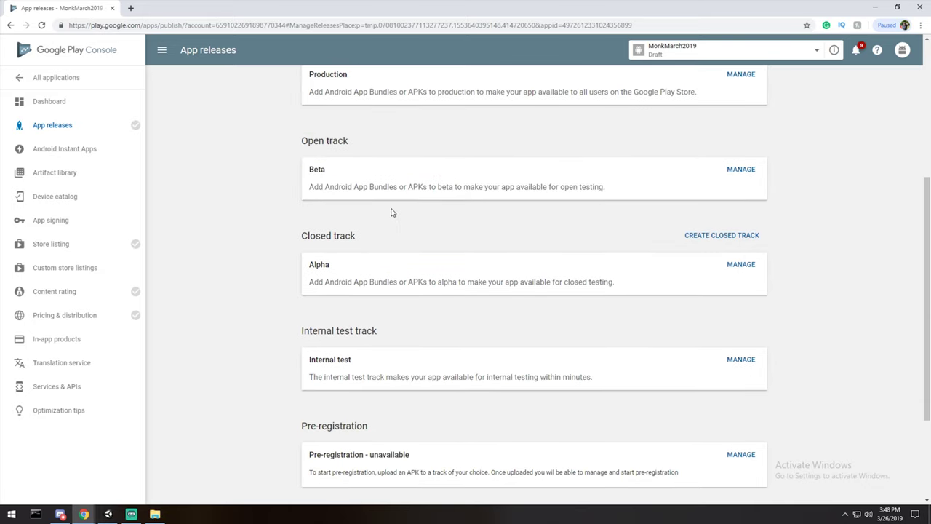
{"action": "left_click_drag", "start_coordinate": [302, 141], "coordinate": [699, 195]}
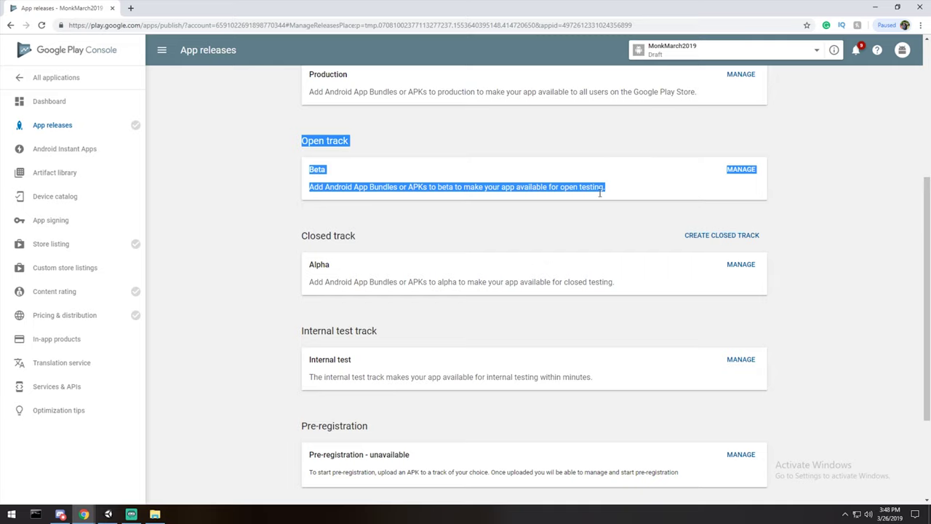
{"action": "left_click_drag", "start_coordinate": [315, 257], "coordinate": [829, 291]}
{"action": "left_click", "coordinate": [836, 290]}
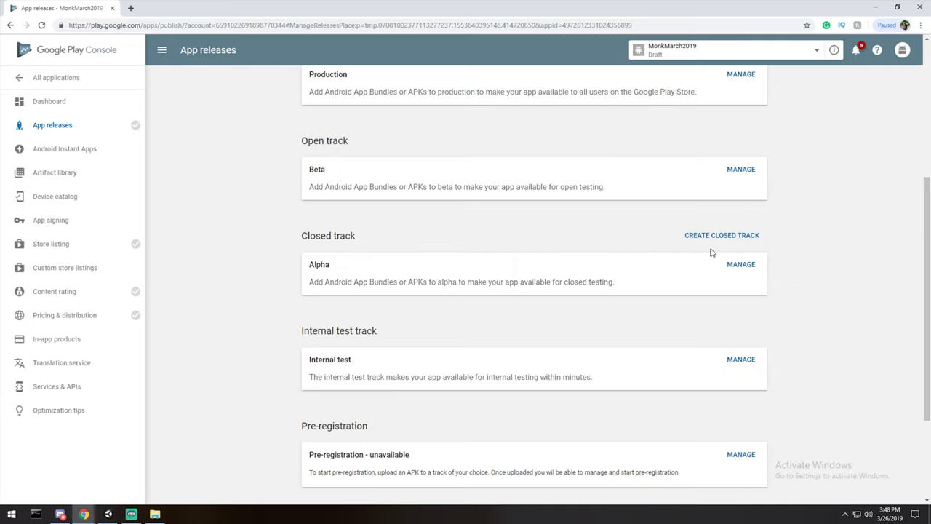
{"action": "scroll", "coordinate": [709, 252], "scroll_direction": "down", "scroll_amount": 2}
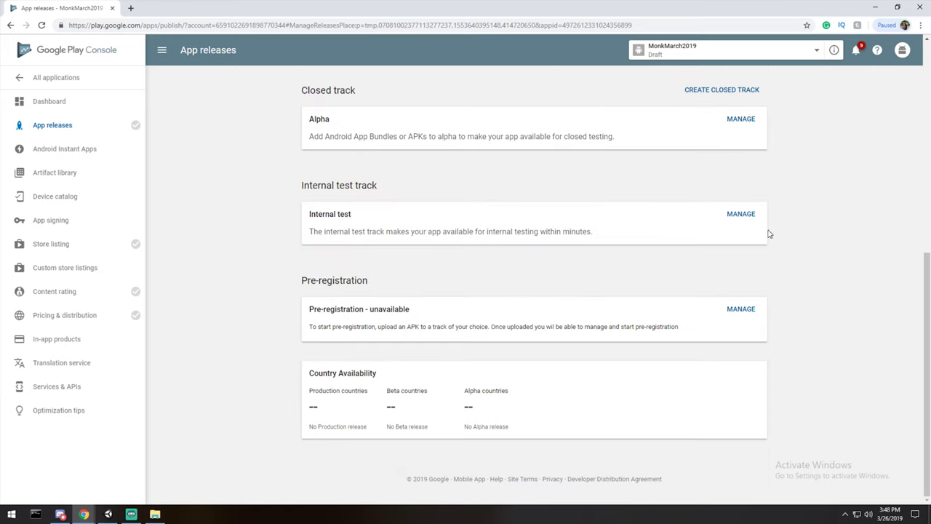
Create a new Internal test release, collapse the signing sections, and choose to opt out of app signing.
{"action": "left_click", "coordinate": [740, 213]}
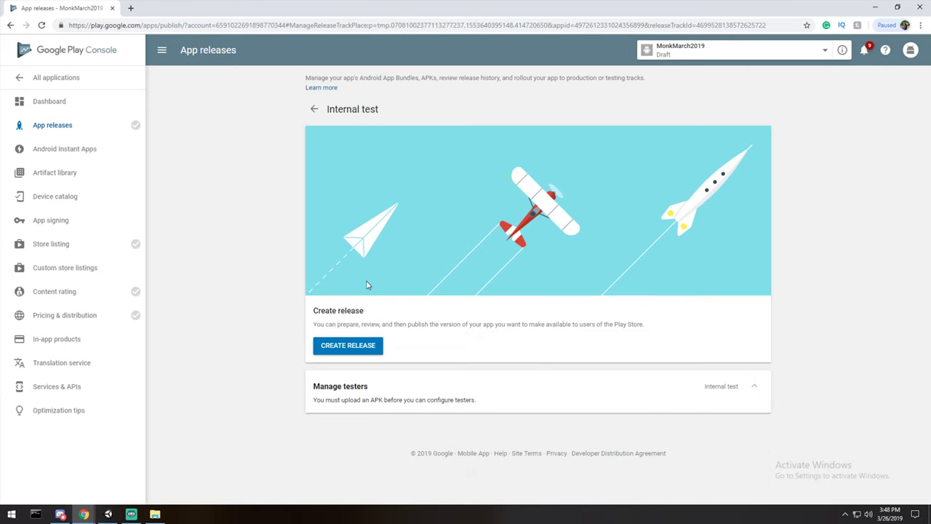
{"action": "left_click", "coordinate": [363, 350]}
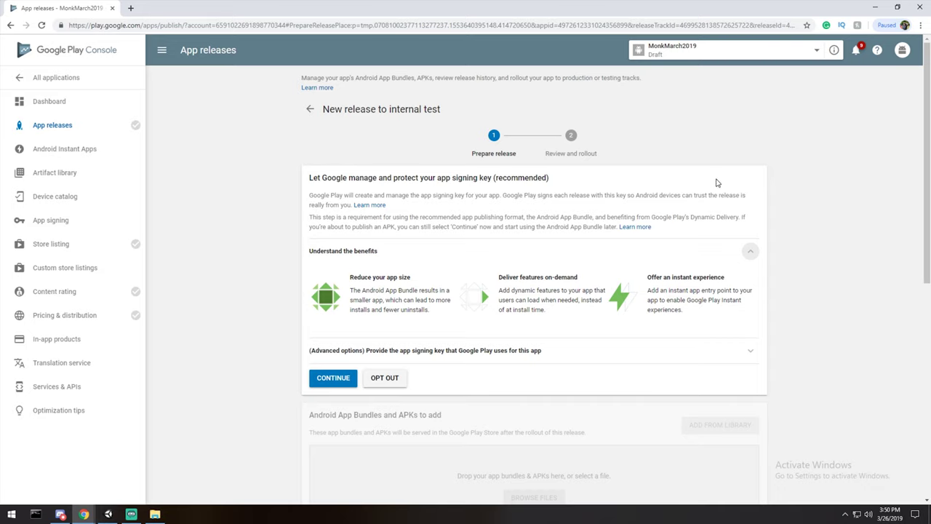
{"action": "left_click", "coordinate": [750, 253]}
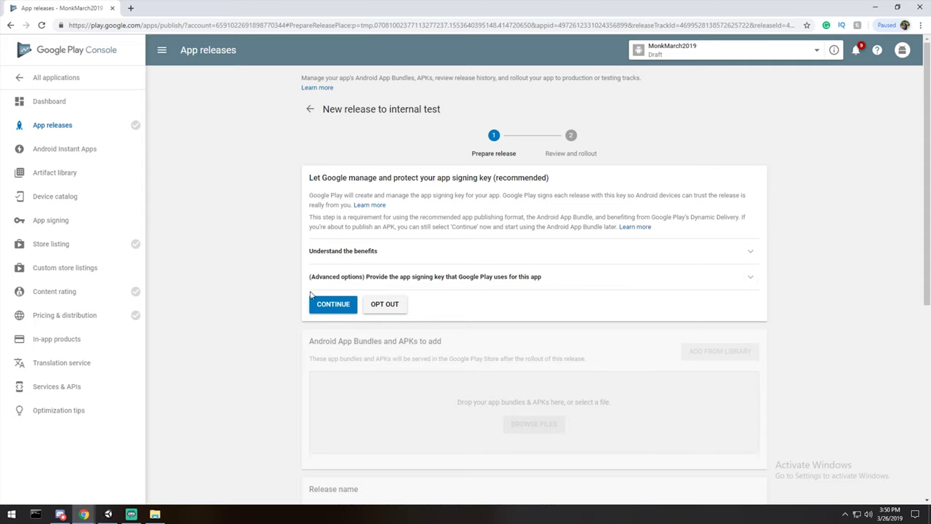
{"action": "left_click", "coordinate": [627, 282]}
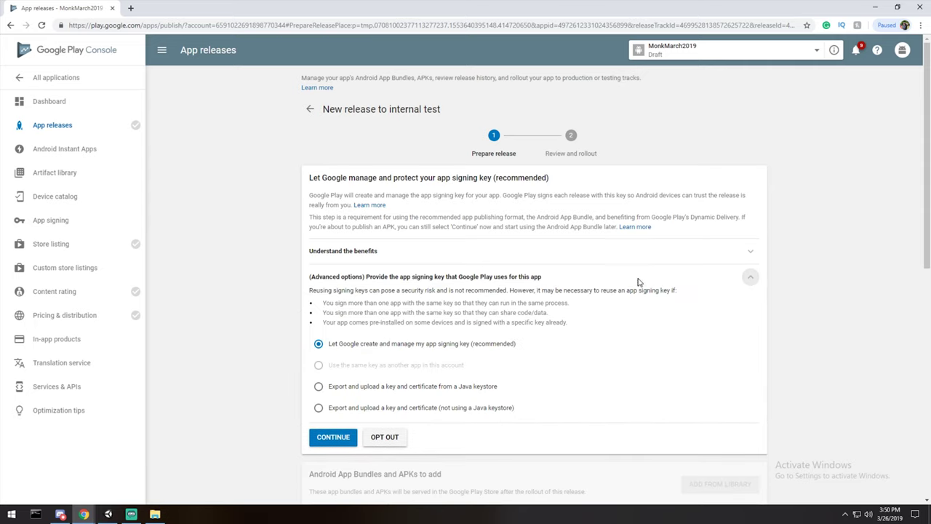
{"action": "left_click", "coordinate": [640, 282]}
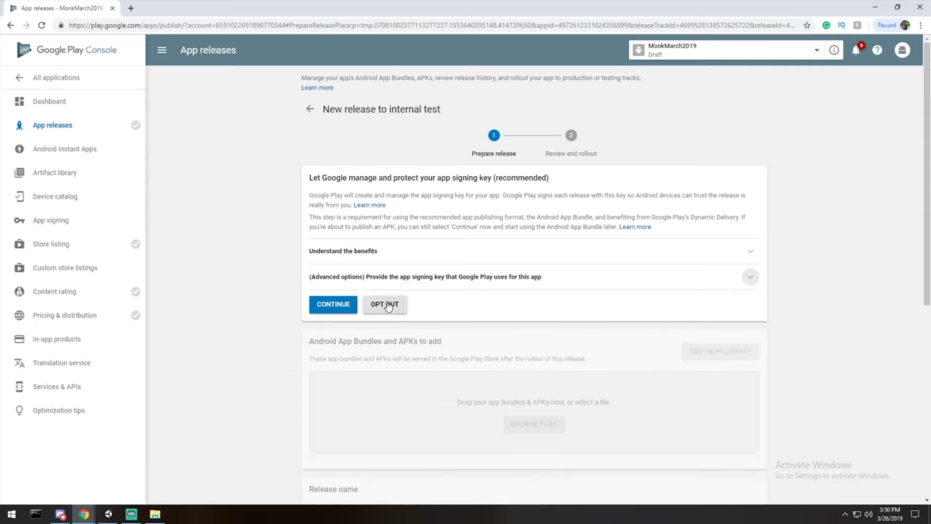
{"action": "left_click", "coordinate": [387, 305]}
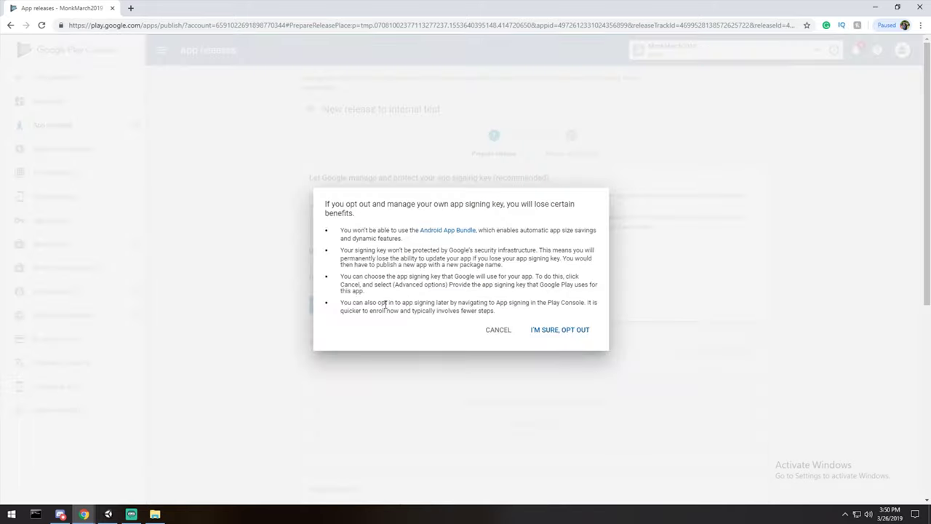
Confirm opting out of Google-managed app signing and scroll to the APK upload area.
{"action": "left_click", "coordinate": [567, 332]}
{"action": "scroll", "coordinate": [436, 233], "scroll_direction": "up", "scroll_amount": 1}
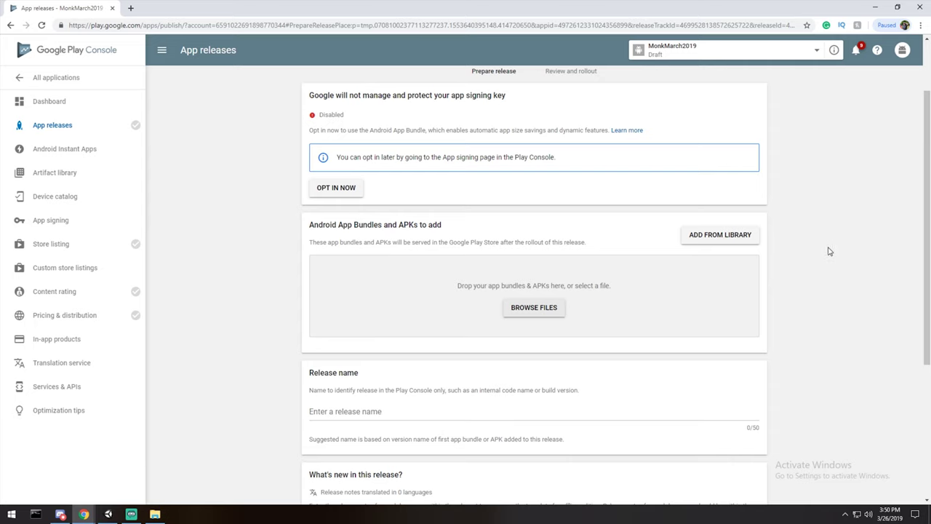
{"action": "scroll", "coordinate": [834, 251], "scroll_direction": "down", "scroll_amount": 1}
{"action": "left_click_drag", "start_coordinate": [310, 176], "coordinate": [437, 176]}
{"action": "left_click", "coordinate": [333, 187]}
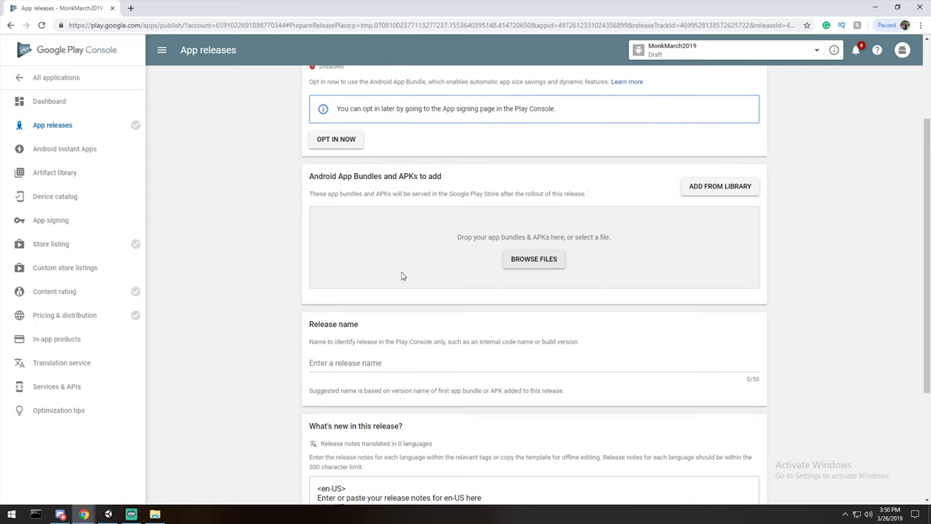
{"action": "left_click", "coordinate": [159, 515]}
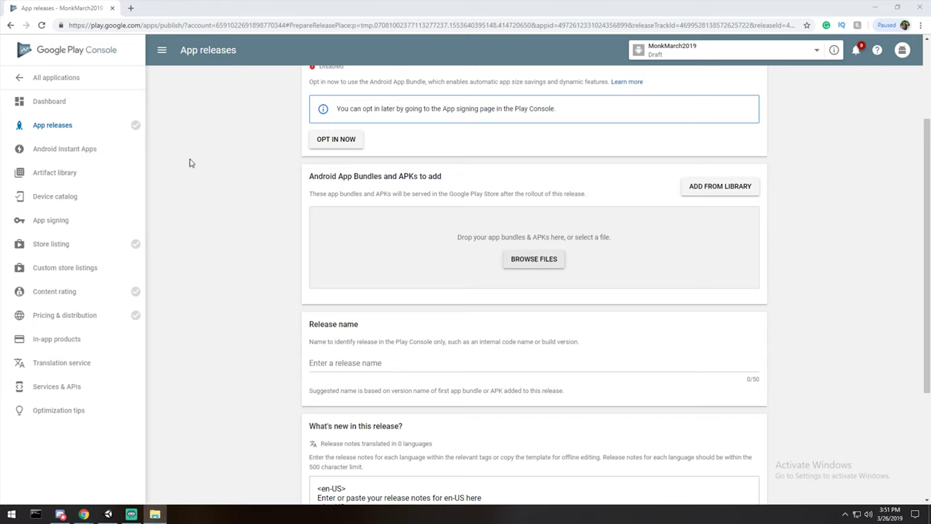
Drag v0.1.apk into the internal test release's upload area, then select the release name field.
{"action": "left_click_drag", "start_coordinate": [182, 173], "coordinate": [834, 39]}
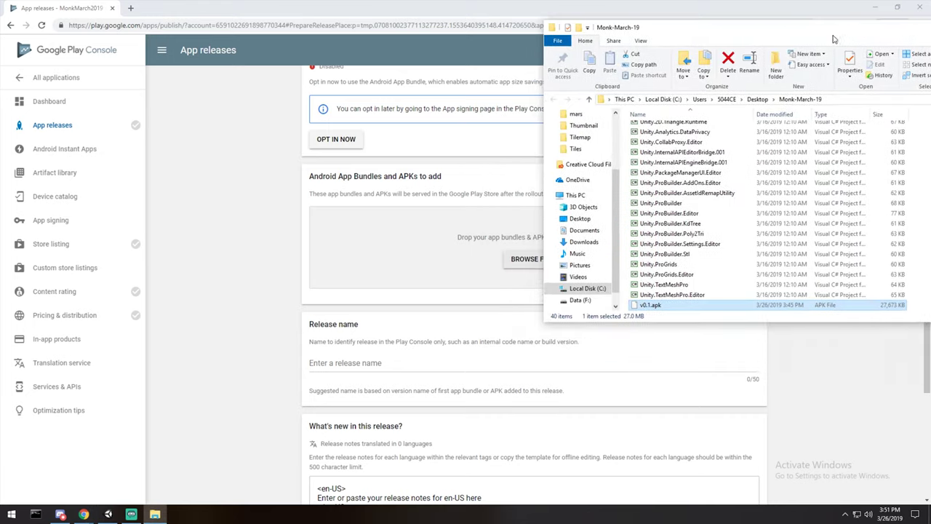
{"action": "left_click_drag", "start_coordinate": [663, 309], "coordinate": [498, 241]}
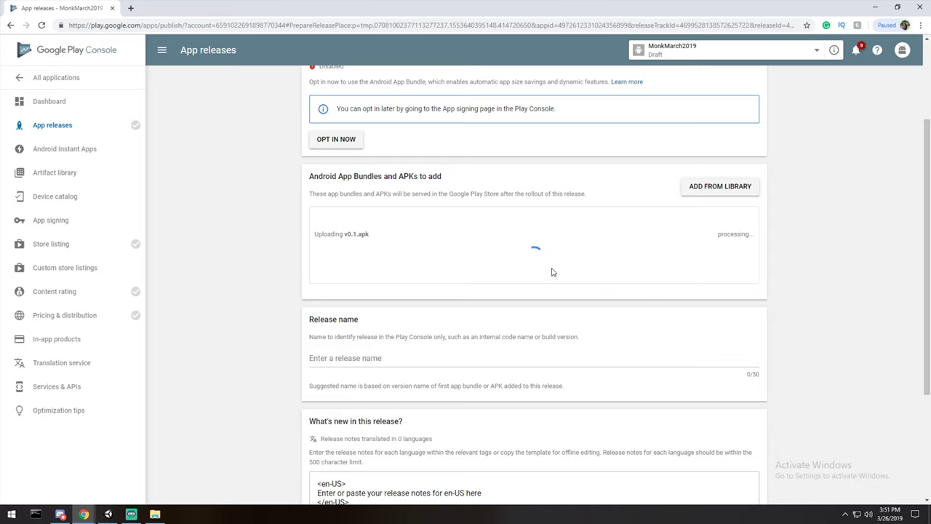
{"action": "left_click", "coordinate": [378, 358]}
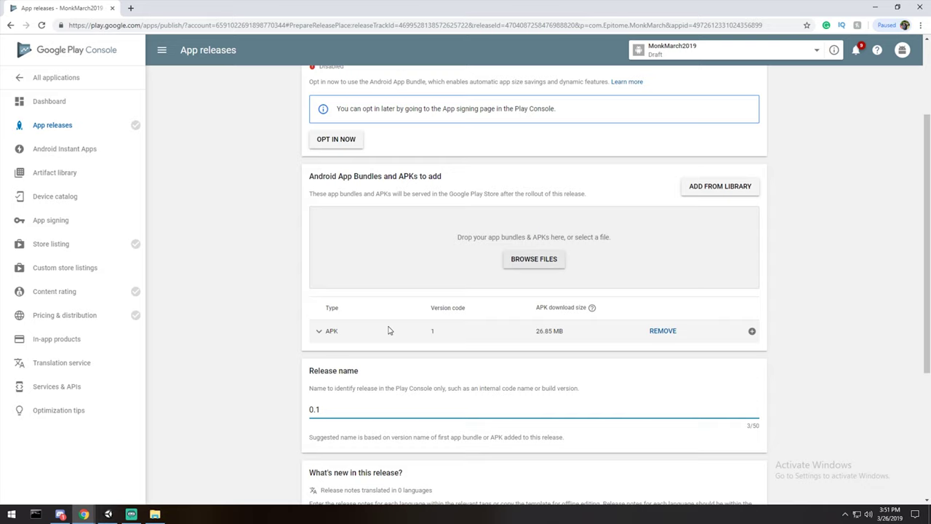
In Unity's Android Player Settings, expand Publishing Settings and keep the existing signing key alias.
{"action": "left_click", "coordinate": [108, 513]}
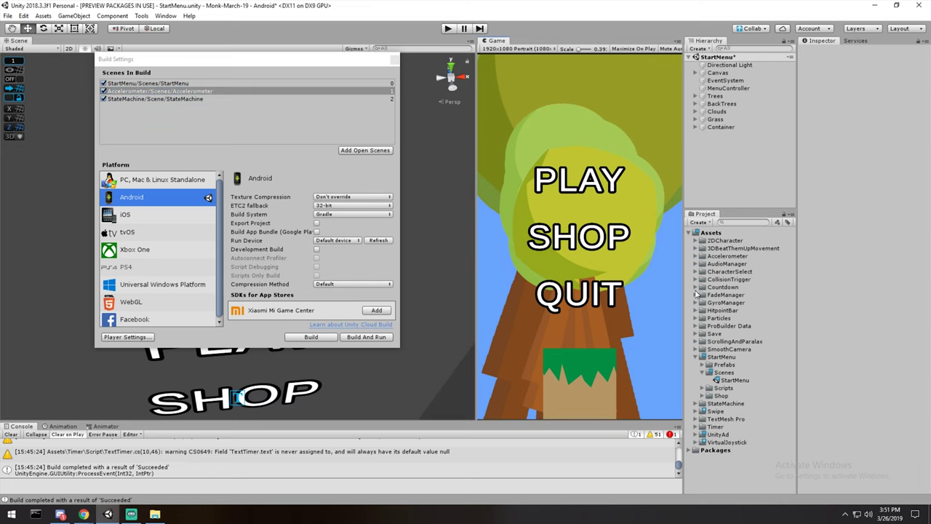
{"action": "left_click", "coordinate": [130, 337]}
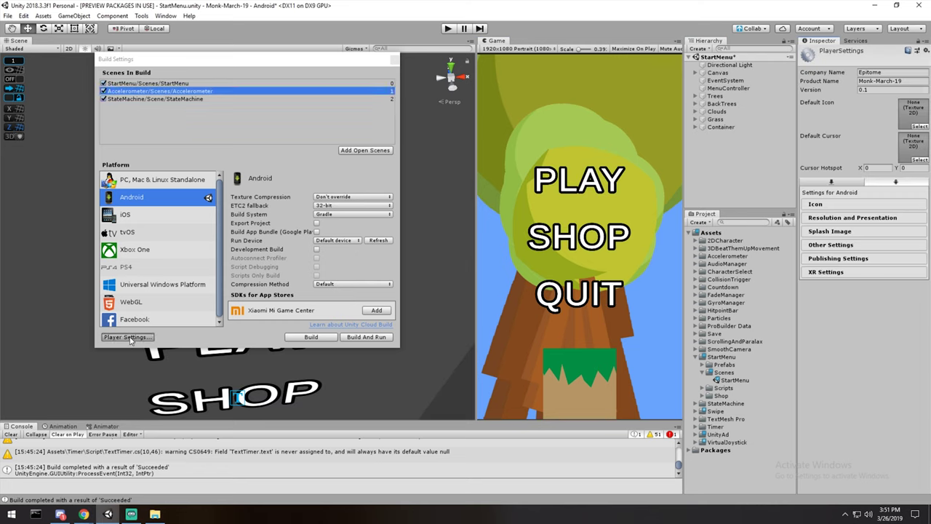
{"action": "left_click", "coordinate": [838, 258]}
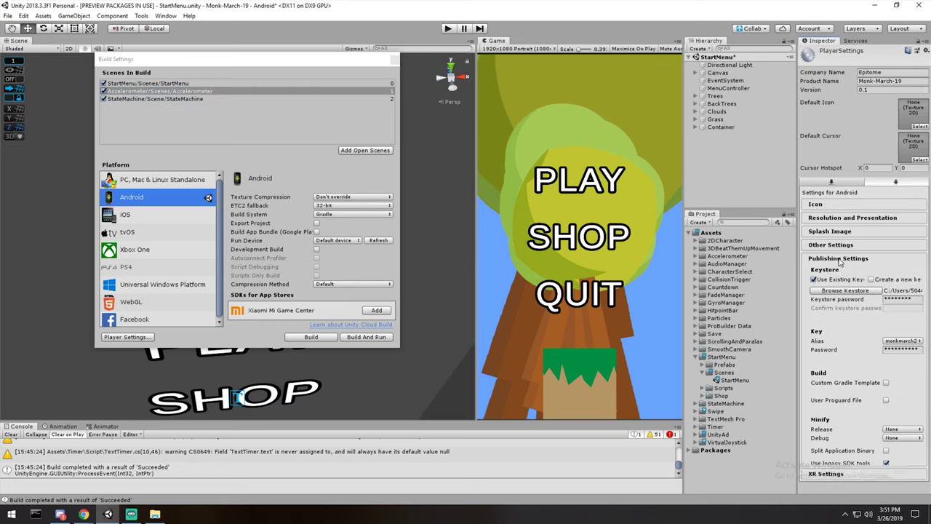
{"action": "left_click_drag", "start_coordinate": [797, 312], "coordinate": [631, 313]}
{"action": "left_click", "coordinate": [767, 340]}
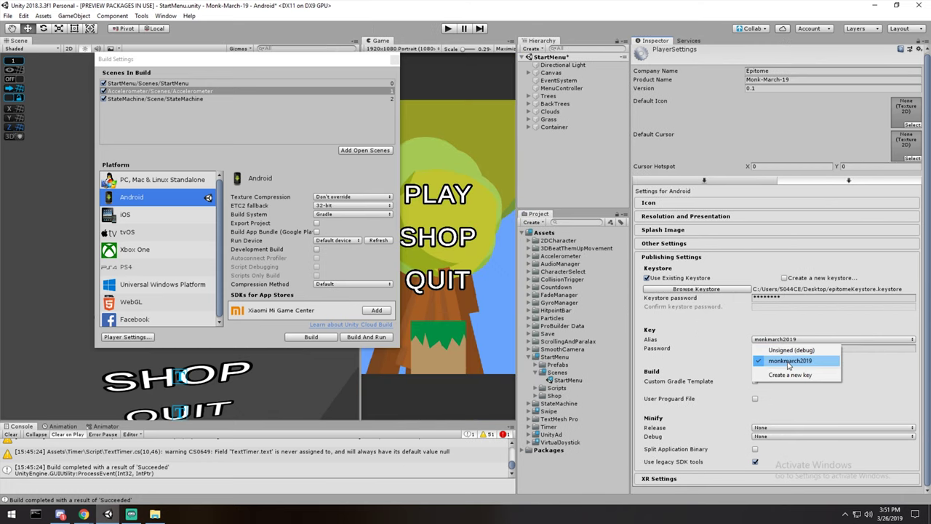
{"action": "left_click", "coordinate": [788, 362]}
Check the version and package name under Other Settings, then return to the Play Console release.
{"action": "left_click", "coordinate": [674, 243]}
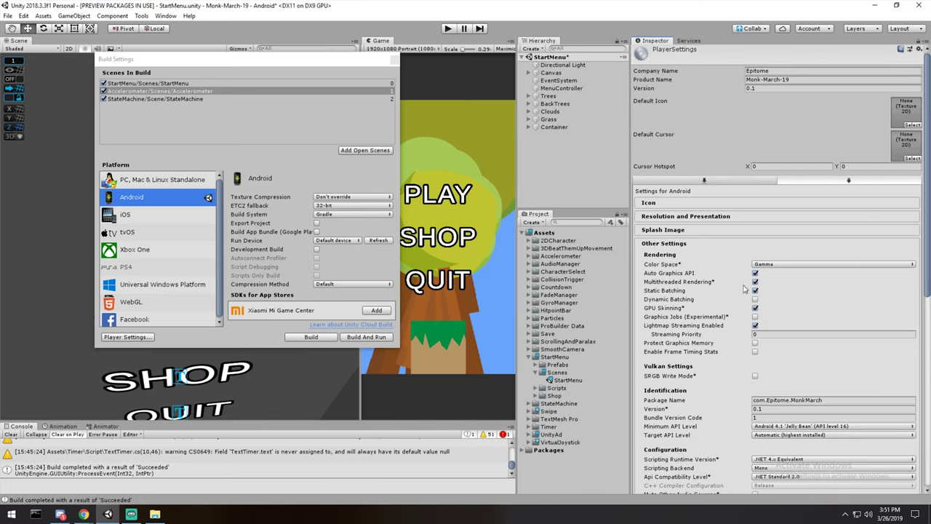
{"action": "left_click", "coordinate": [833, 400]}
{"action": "left_click", "coordinate": [874, 6]}
{"action": "left_click", "coordinate": [862, 304]}
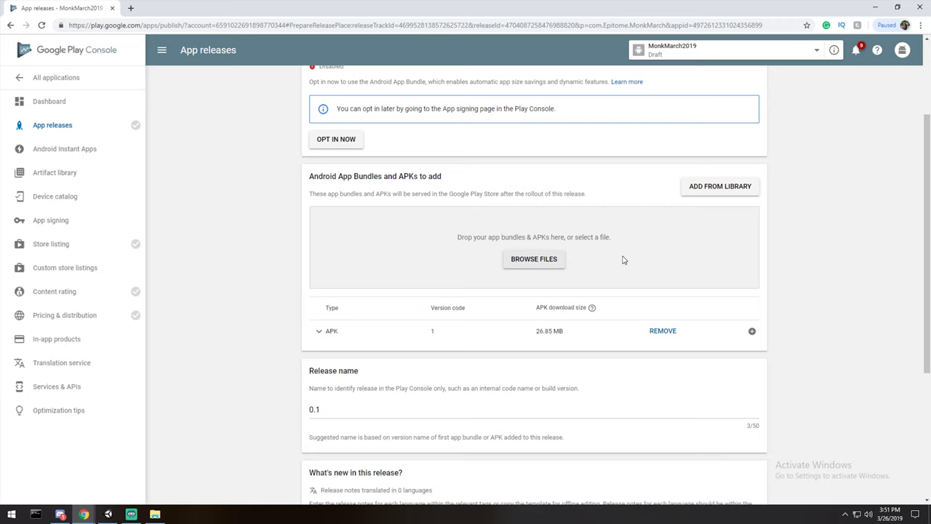
Replace the en-US release notes placeholder line with 'Initial Commit' and save the release draft.
{"action": "scroll", "coordinate": [622, 260], "scroll_direction": "down", "scroll_amount": 2}
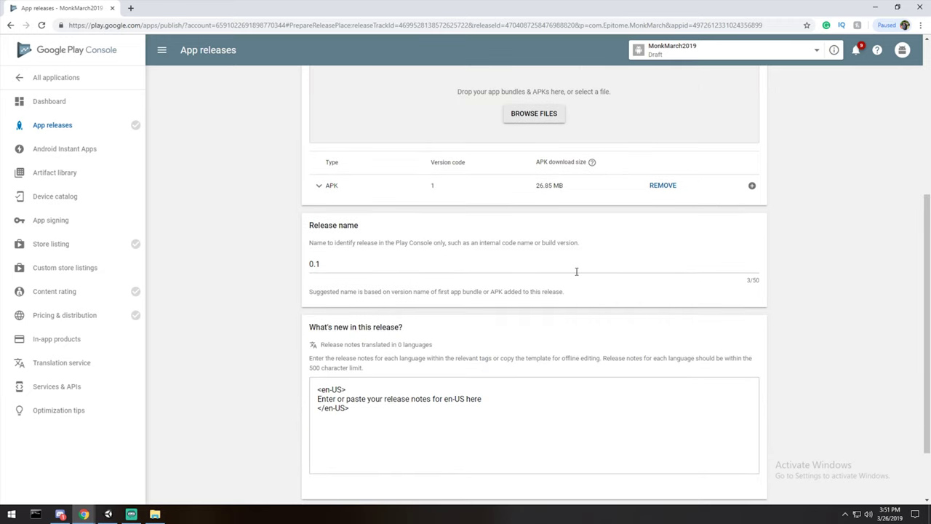
{"action": "scroll", "coordinate": [473, 305], "scroll_direction": "down", "scroll_amount": 1}
{"action": "left_click", "coordinate": [439, 337]}
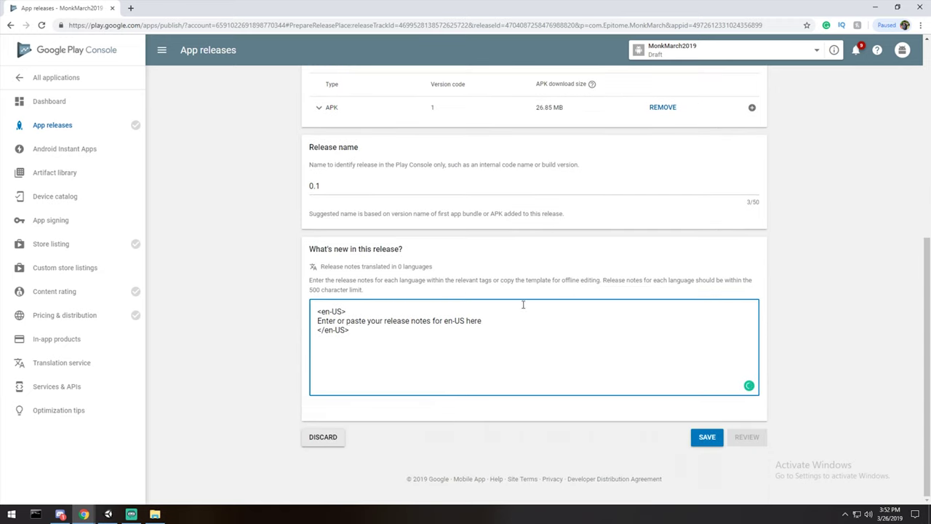
{"action": "key", "text": "ctrl+a"}
{"action": "left_click_drag", "start_coordinate": [494, 329], "coordinate": [295, 324]}
{"action": "type", "text": "Initial Commit"}
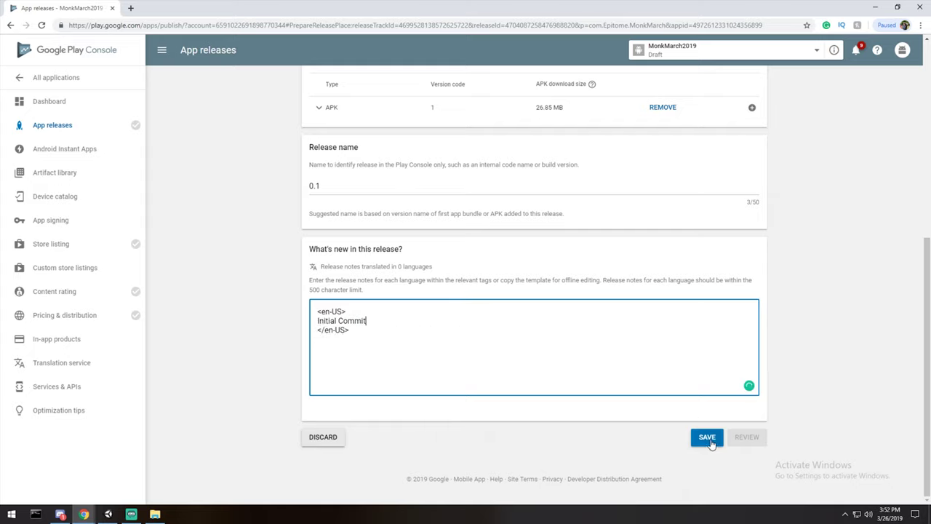
{"action": "left_click", "coordinate": [709, 440]}
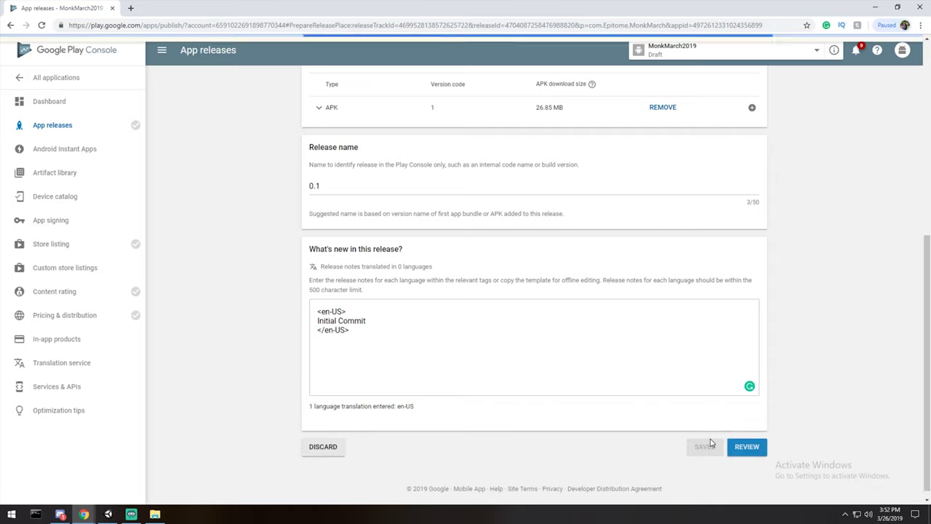
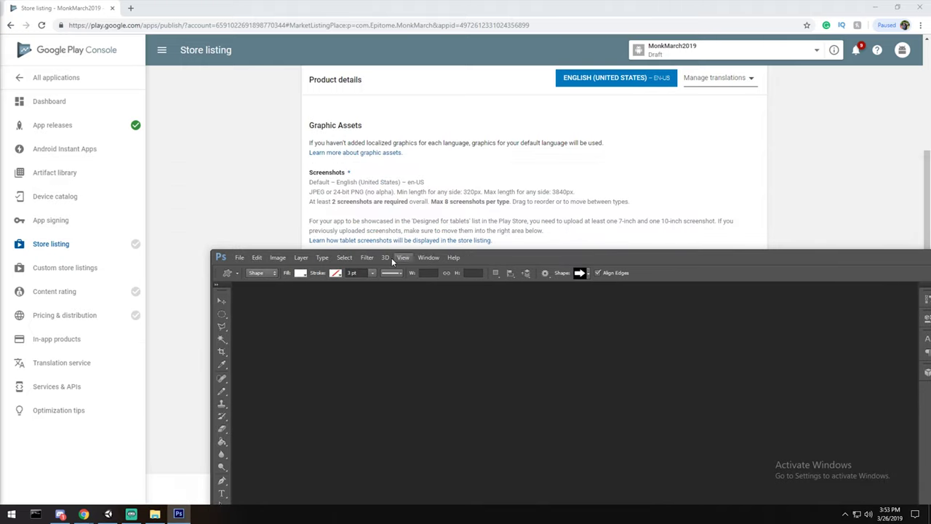
Create a new Photoshop image with a width of 320.
{"action": "left_click", "coordinate": [257, 257]}
{"action": "left_click", "coordinate": [248, 256]}
{"action": "left_click", "coordinate": [239, 256]}
{"action": "left_click", "coordinate": [276, 16]}
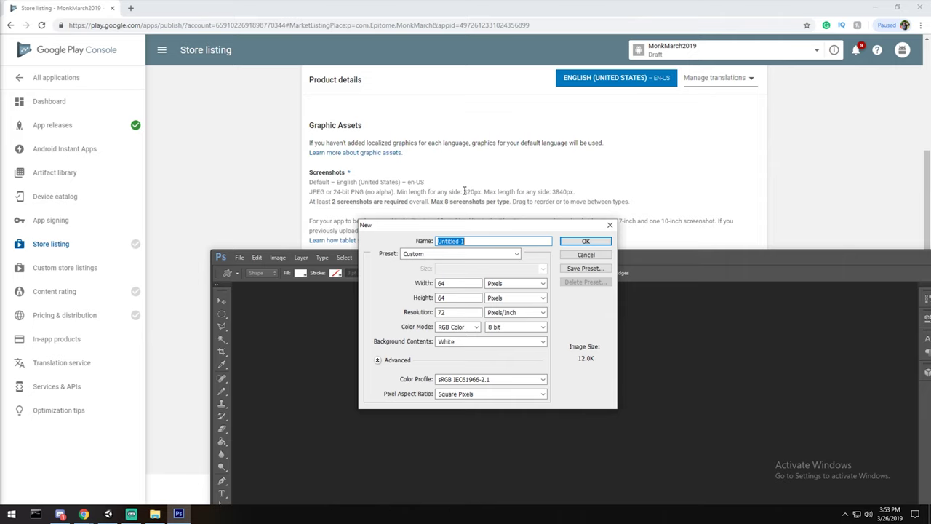
{"action": "double_click", "coordinate": [459, 284]}
{"action": "type", "text": "320"}
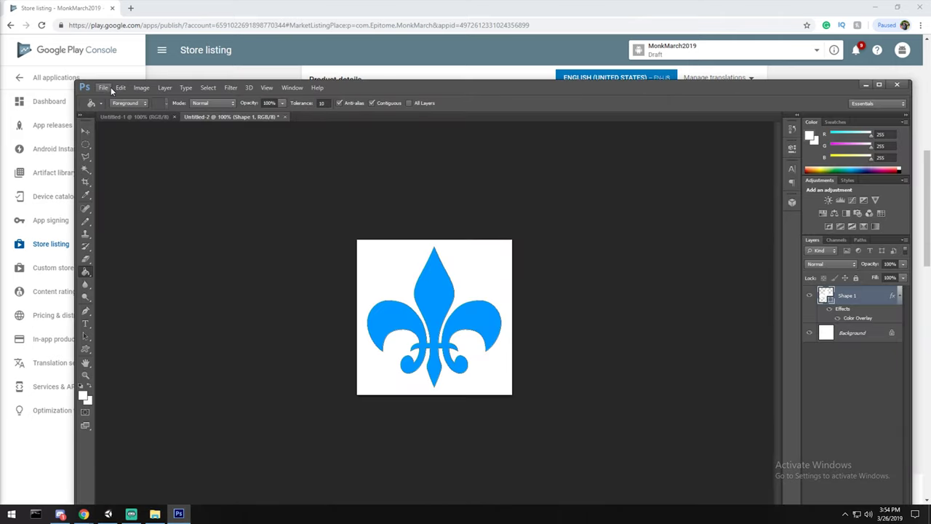
Save the image to the Desktop as a PNG named 'qc', then return to the upload picker.
{"action": "left_click", "coordinate": [104, 87]}
{"action": "left_click", "coordinate": [124, 202]}
{"action": "left_click", "coordinate": [506, 318]}
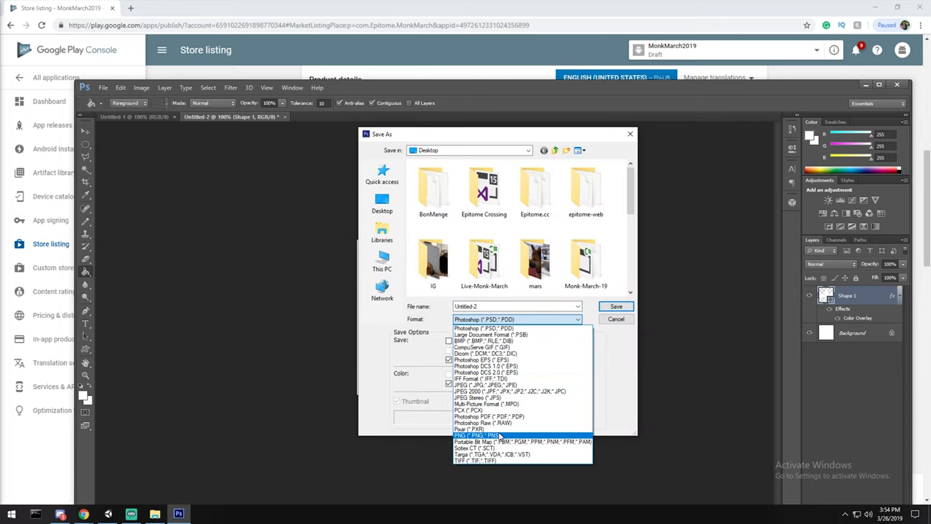
{"action": "left_click", "coordinate": [502, 435]}
{"action": "left_click", "coordinate": [381, 203]}
{"action": "type", "text": "qc"}
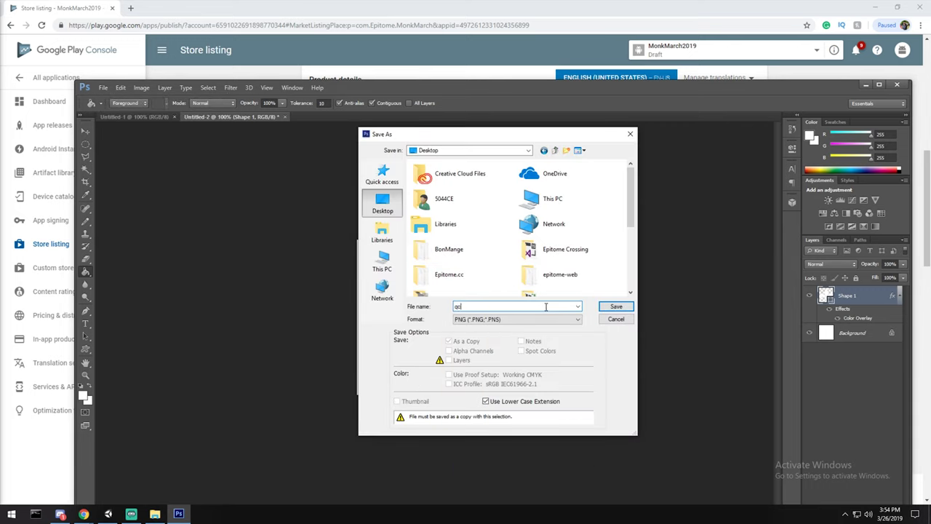
{"action": "key", "text": "Return"}
{"action": "key", "text": "Return"}
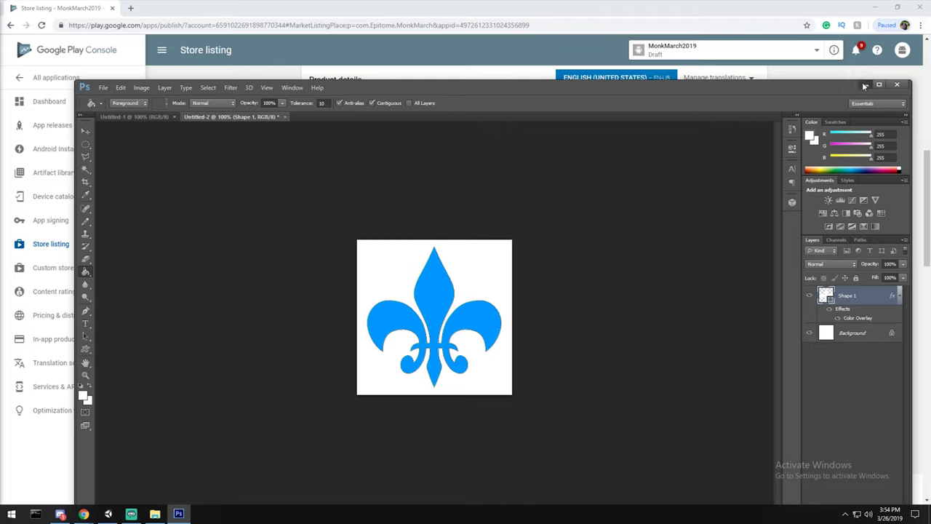
{"action": "left_click", "coordinate": [863, 84]}
{"action": "left_click", "coordinate": [534, 382]}
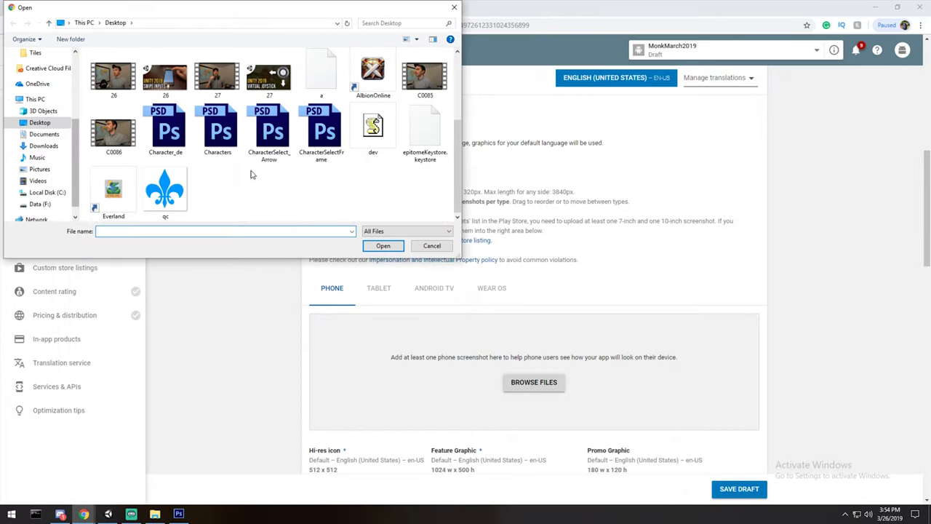
Upload the qc image twice as phone screenshots and save the listing draft.
{"action": "double_click", "coordinate": [165, 192]}
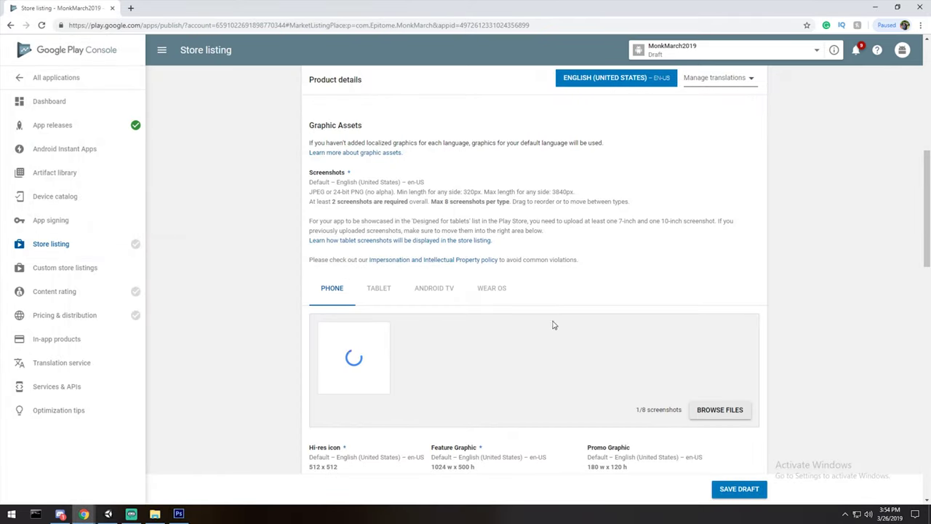
{"action": "scroll", "coordinate": [706, 360], "scroll_direction": "down", "scroll_amount": 1}
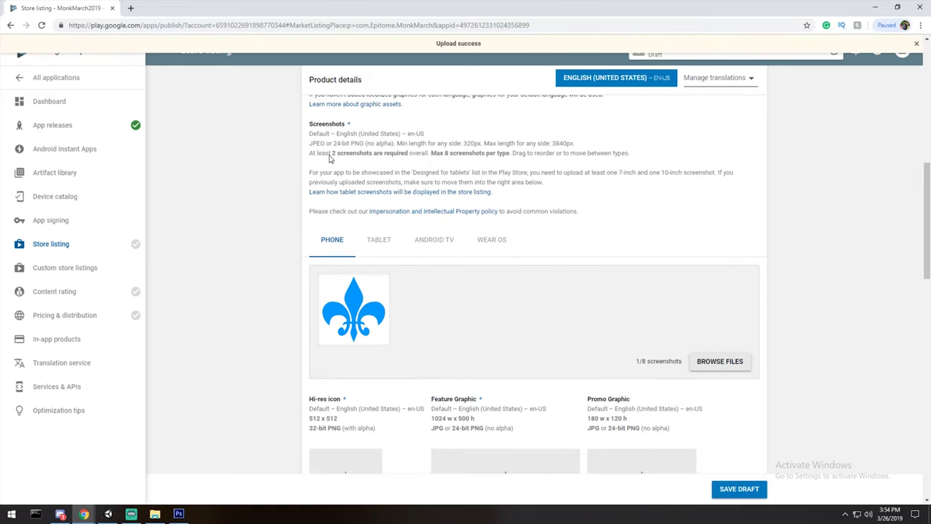
{"action": "left_click", "coordinate": [702, 364]}
{"action": "scroll", "coordinate": [280, 187], "scroll_direction": "down", "scroll_amount": 5}
{"action": "left_click", "coordinate": [177, 189]}
{"action": "double_click", "coordinate": [177, 189]}
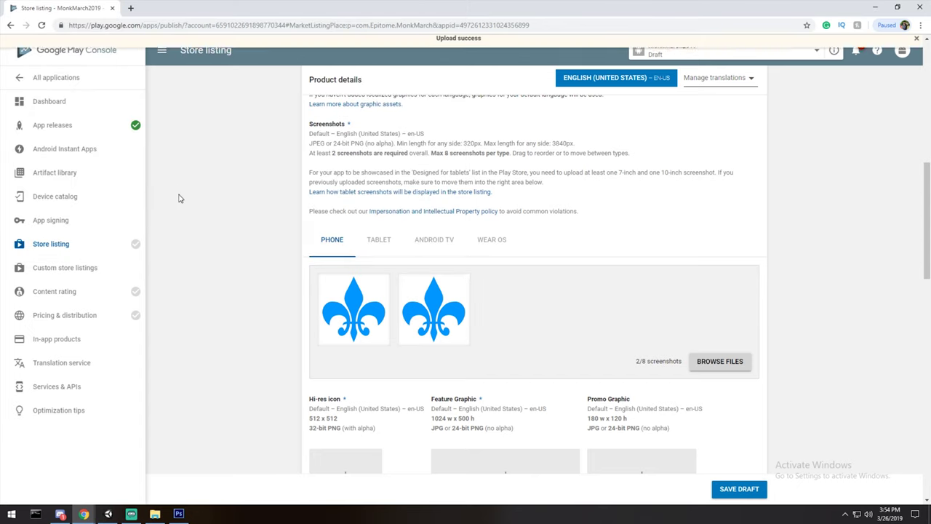
{"action": "left_click", "coordinate": [728, 493]}
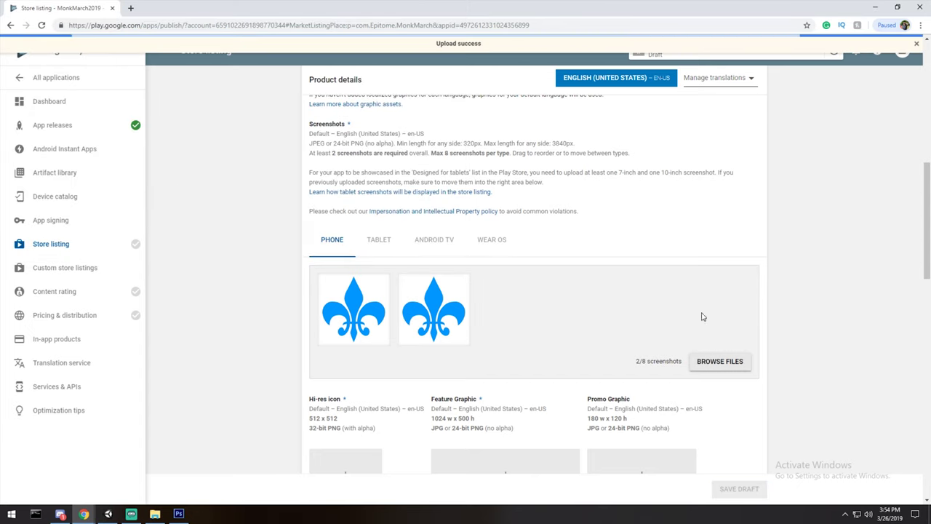
Upload the qc image as the hi-res icon.
{"action": "mouse_move", "coordinate": [137, 254]}
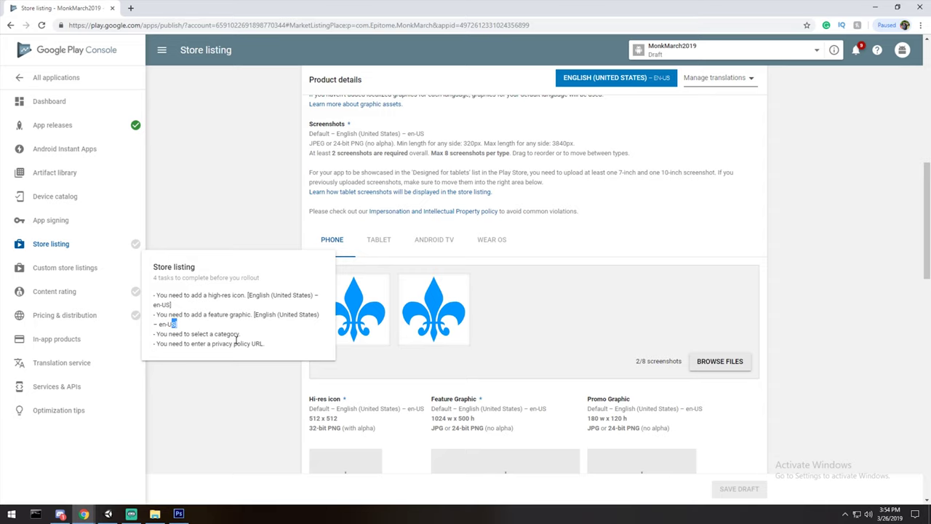
{"action": "scroll", "coordinate": [265, 349], "scroll_direction": "down", "scroll_amount": 2}
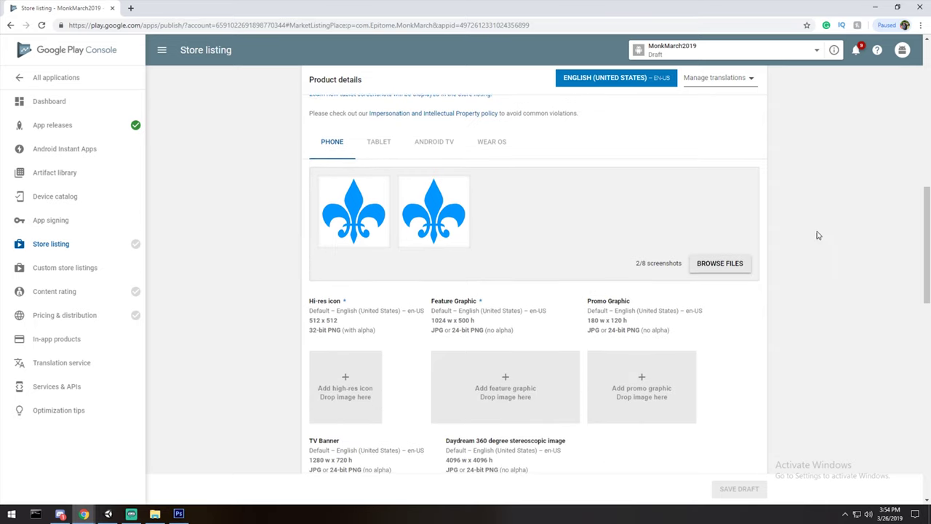
{"action": "left_click_drag", "start_coordinate": [345, 255], "coordinate": [345, 258]}
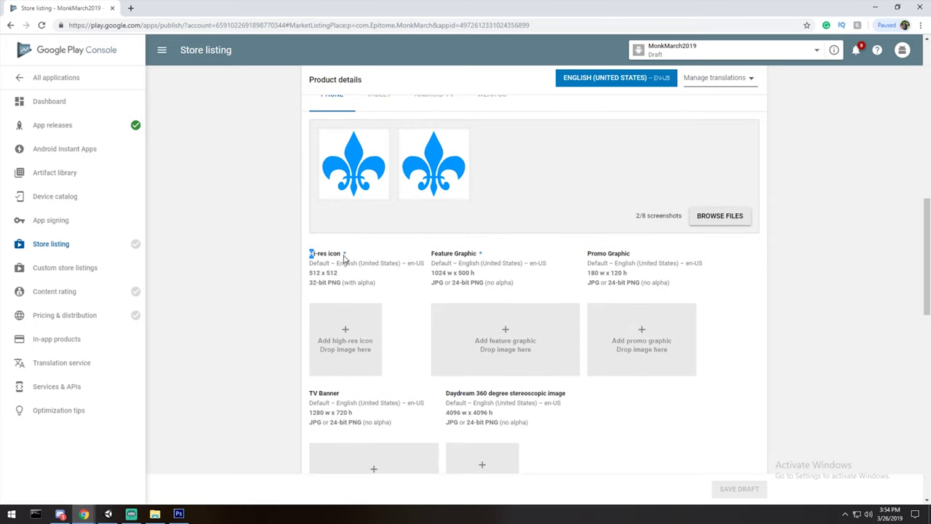
{"action": "scroll", "coordinate": [352, 255], "scroll_direction": "down", "scroll_amount": 1}
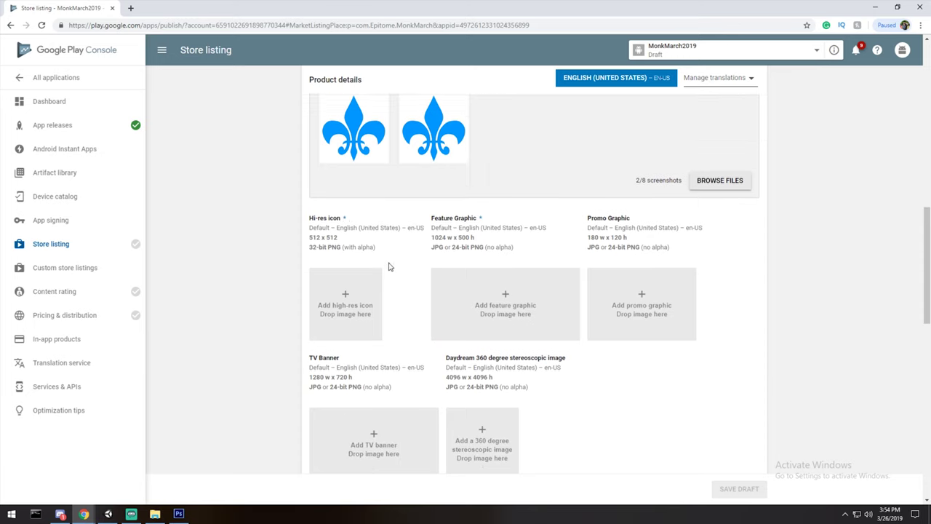
{"action": "left_click", "coordinate": [352, 252]}
{"action": "scroll", "coordinate": [218, 189], "scroll_direction": "down", "scroll_amount": 3}
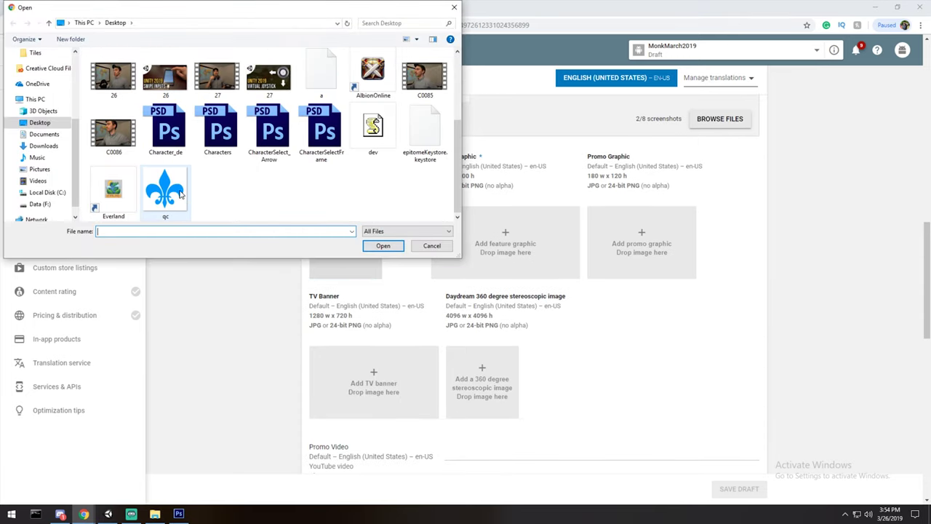
{"action": "double_click", "coordinate": [166, 192]}
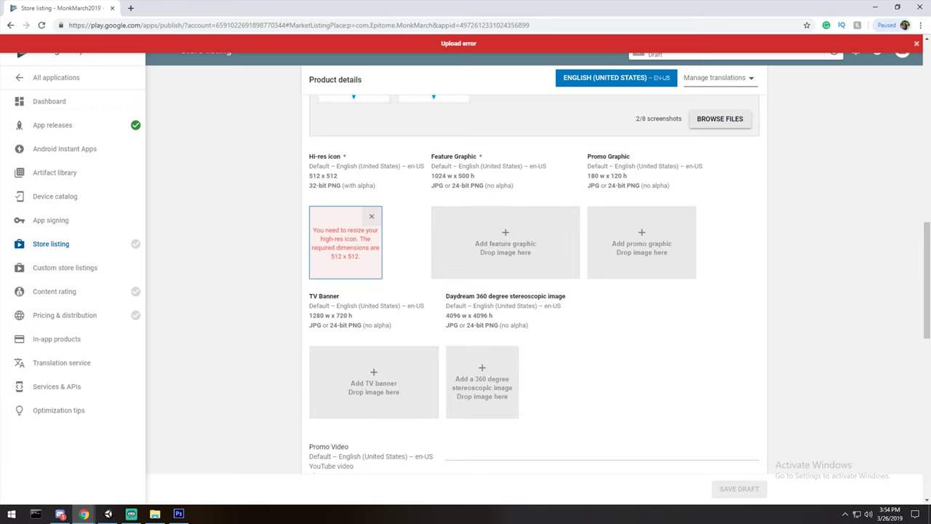
{"action": "left_click", "coordinate": [178, 514]}
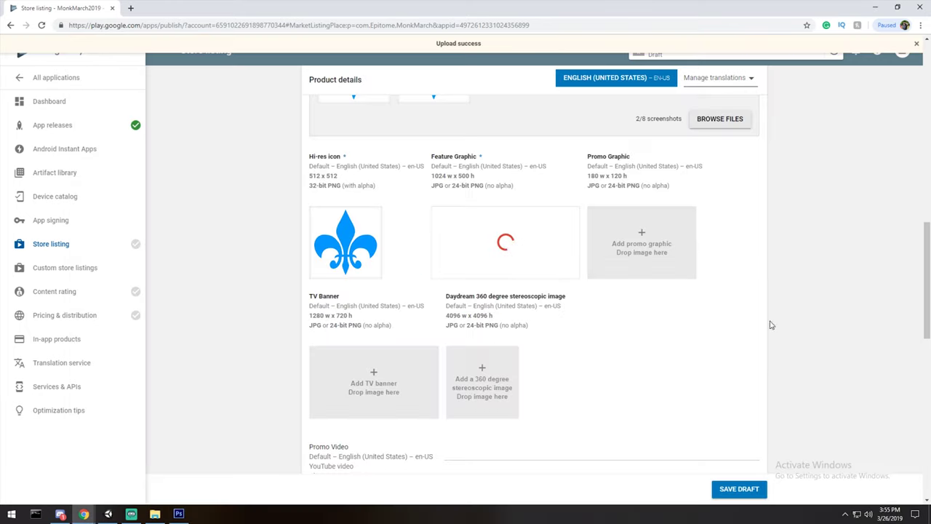
Set the application type under Categorization to Games.
{"action": "scroll", "coordinate": [735, 344], "scroll_direction": "down", "scroll_amount": 5}
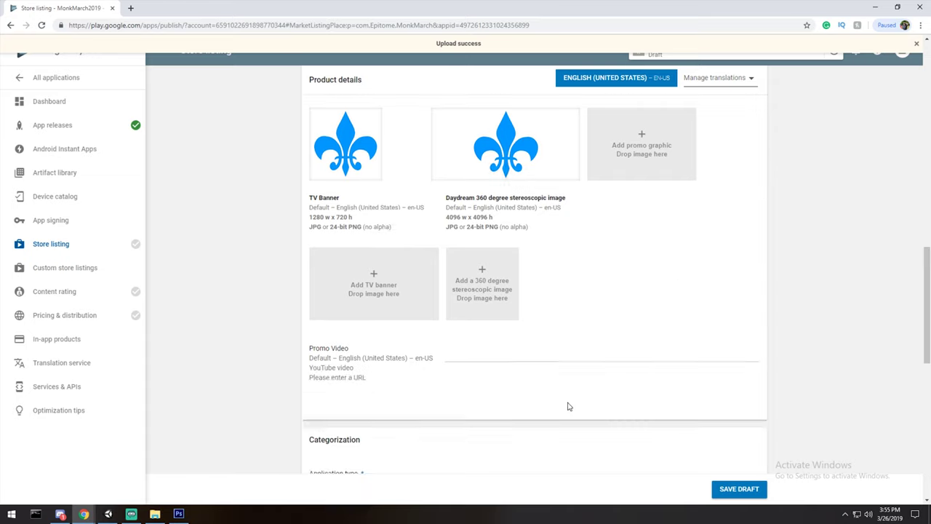
{"action": "left_click", "coordinate": [603, 334]}
{"action": "left_click", "coordinate": [500, 338]}
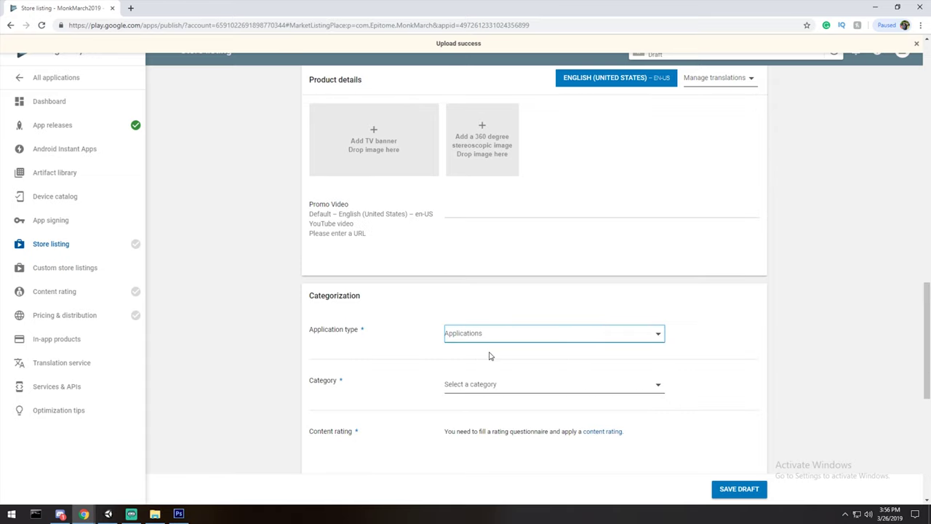
{"action": "left_click", "coordinate": [572, 336]}
{"action": "left_click", "coordinate": [465, 351]}
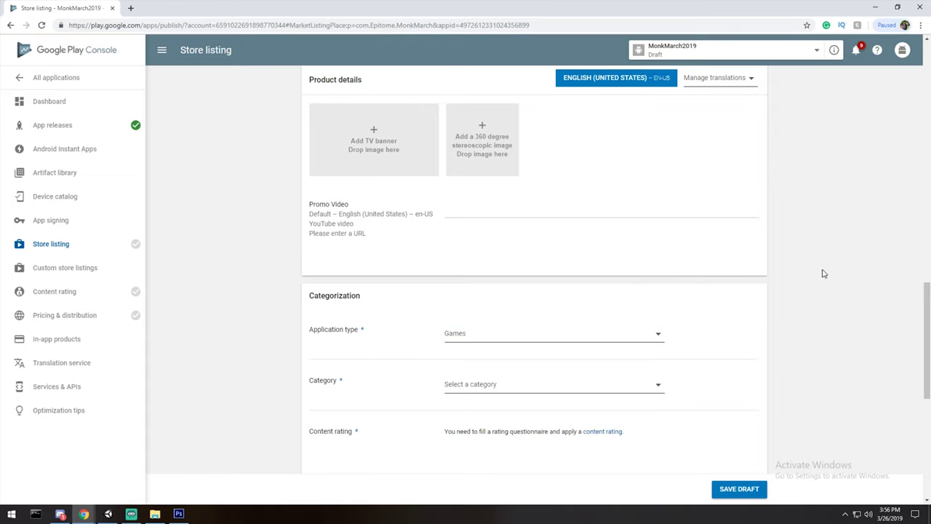
{"action": "scroll", "coordinate": [621, 248], "scroll_direction": "up", "scroll_amount": 5}
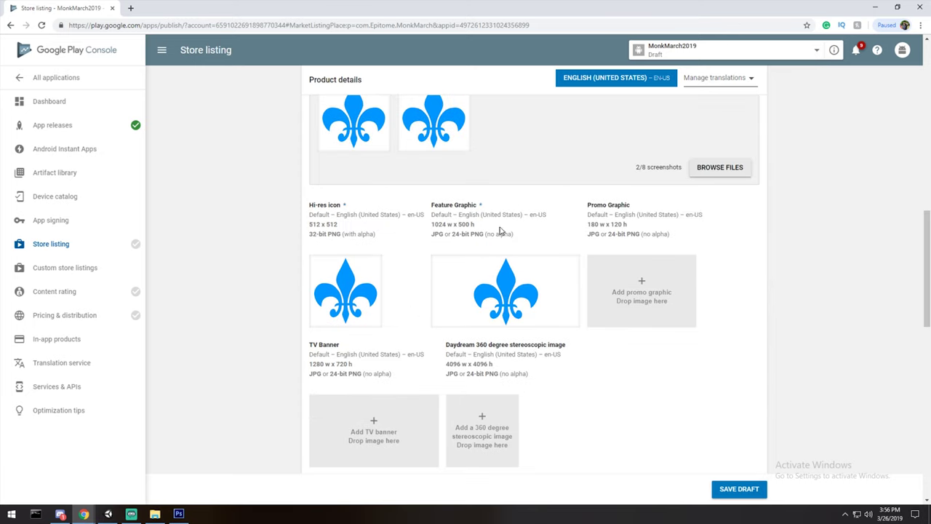
{"action": "left_click_drag", "start_coordinate": [486, 207], "coordinate": [327, 203]}
Set the application type to Games and the category to Action.
{"action": "left_click", "coordinate": [331, 204]}
{"action": "scroll", "coordinate": [513, 247], "scroll_direction": "down", "scroll_amount": 6}
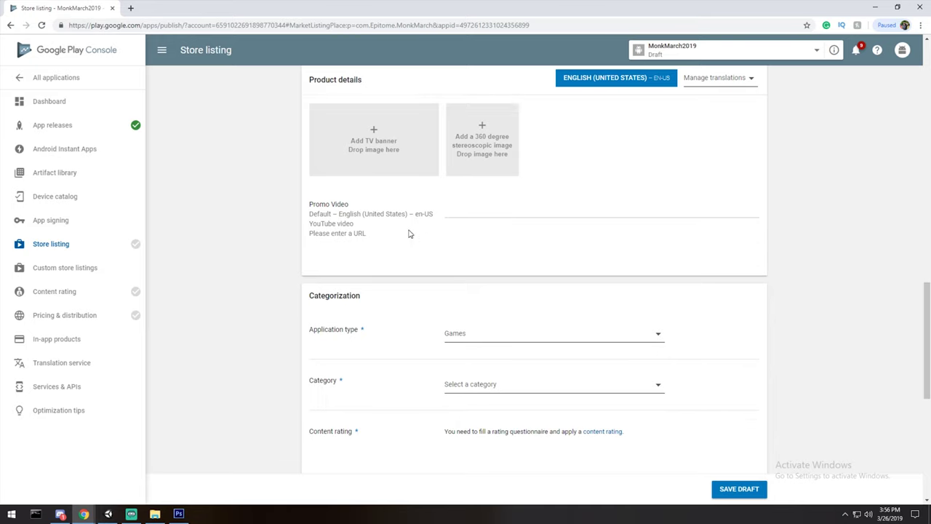
{"action": "left_click", "coordinate": [597, 235]}
{"action": "left_click", "coordinate": [463, 236]}
{"action": "left_click", "coordinate": [499, 290]}
{"action": "left_click", "coordinate": [478, 289]}
{"action": "left_click", "coordinate": [478, 288]}
{"action": "left_click", "coordinate": [466, 288]}
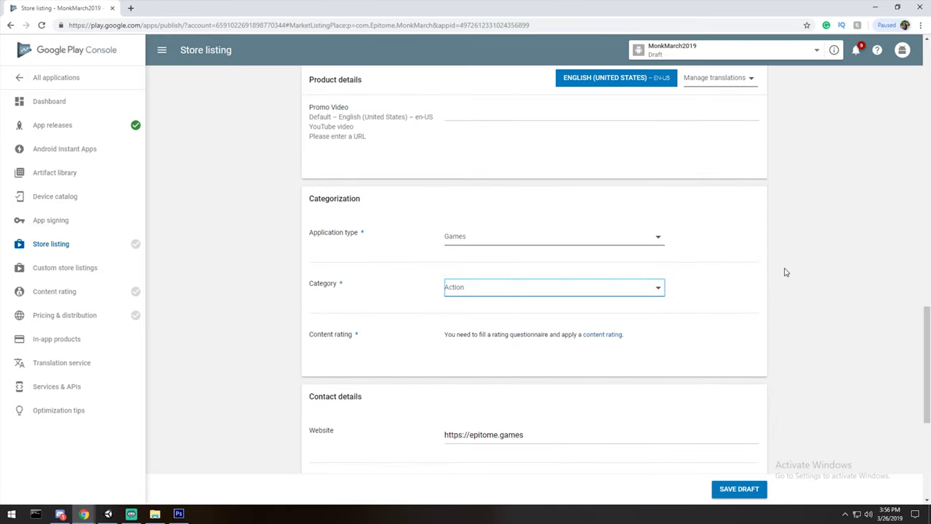
Mark 'Not submitting a privacy policy URL', save the draft, and go to Content rating.
{"action": "scroll", "coordinate": [782, 270], "scroll_direction": "down", "scroll_amount": 1}
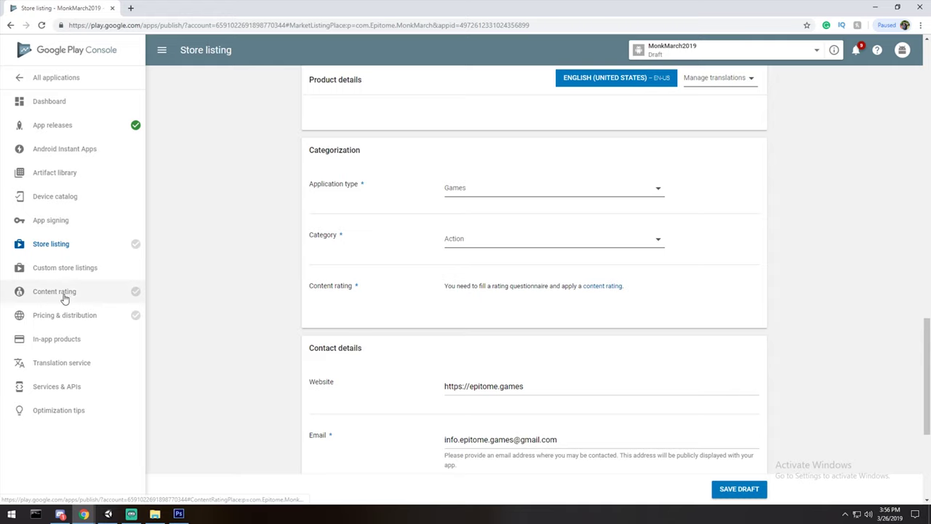
{"action": "scroll", "coordinate": [637, 287], "scroll_direction": "down", "scroll_amount": 3}
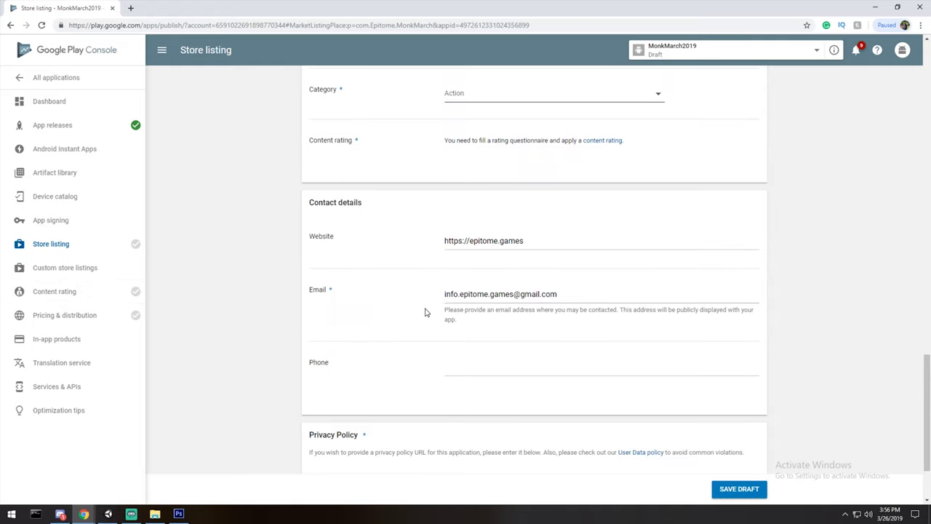
{"action": "scroll", "coordinate": [425, 311], "scroll_direction": "down", "scroll_amount": 2}
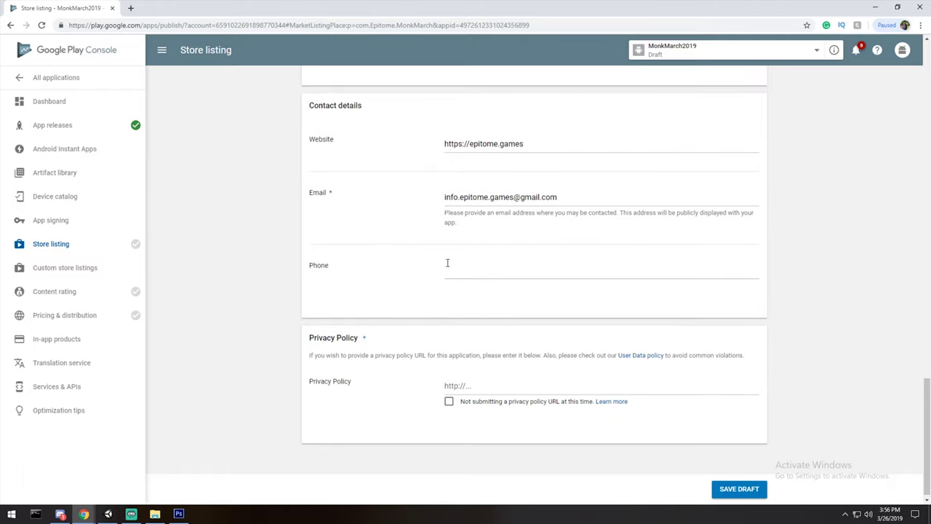
{"action": "scroll", "coordinate": [437, 349], "scroll_direction": "down", "scroll_amount": 1}
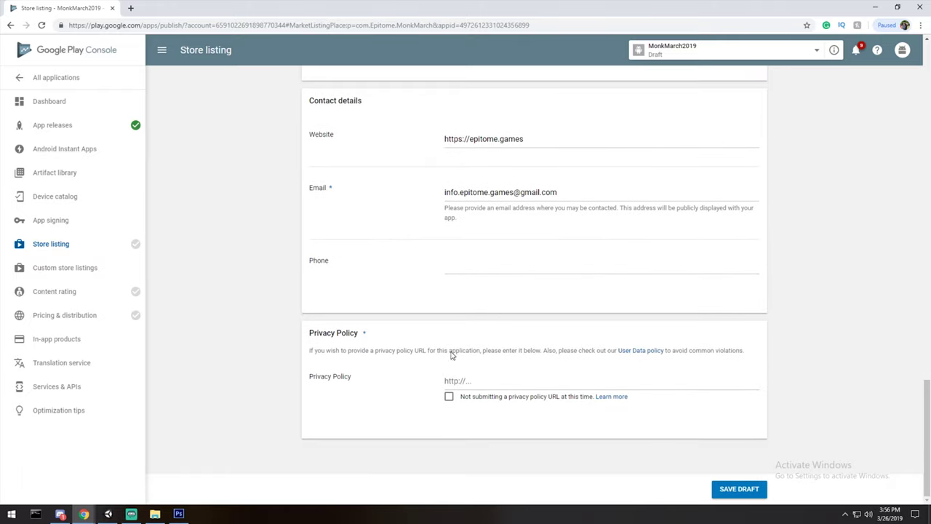
{"action": "left_click", "coordinate": [449, 397]}
{"action": "left_click", "coordinate": [724, 491]}
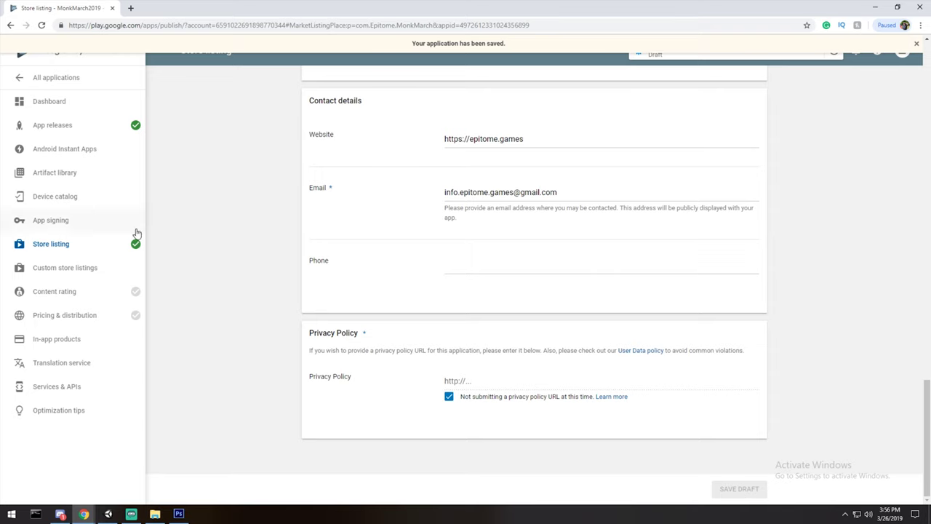
{"action": "left_click", "coordinate": [98, 293]}
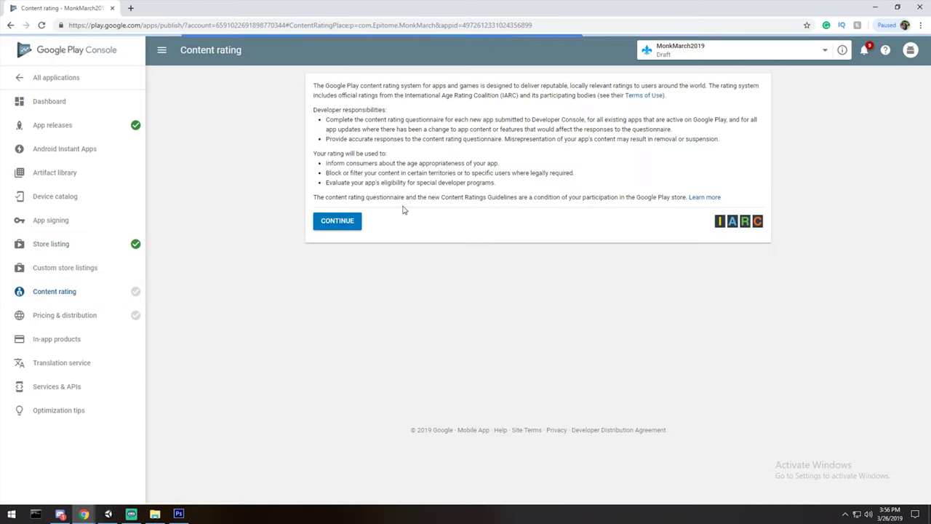
Enter the contact email, paste it into the confirmation field, and choose GAME as category.
{"action": "left_click", "coordinate": [337, 223]}
{"action": "scroll", "coordinate": [432, 266], "scroll_direction": "down", "scroll_amount": 2}
{"action": "scroll", "coordinate": [485, 182], "scroll_direction": "up", "scroll_amount": 2}
{"action": "left_click", "coordinate": [450, 149]}
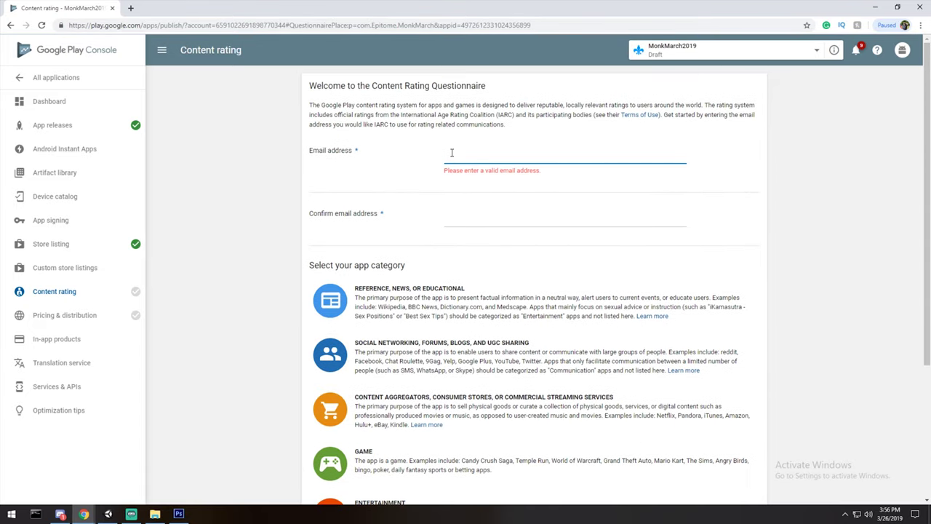
{"action": "key", "text": "Tab"}
{"action": "triple_click", "coordinate": [451, 154]}
{"action": "key", "text": "ctrl+c"}
{"action": "left_click", "coordinate": [445, 209]}
{"action": "key", "text": "ctrl+v"}
{"action": "scroll", "coordinate": [445, 262], "scroll_direction": "down", "scroll_amount": 4}
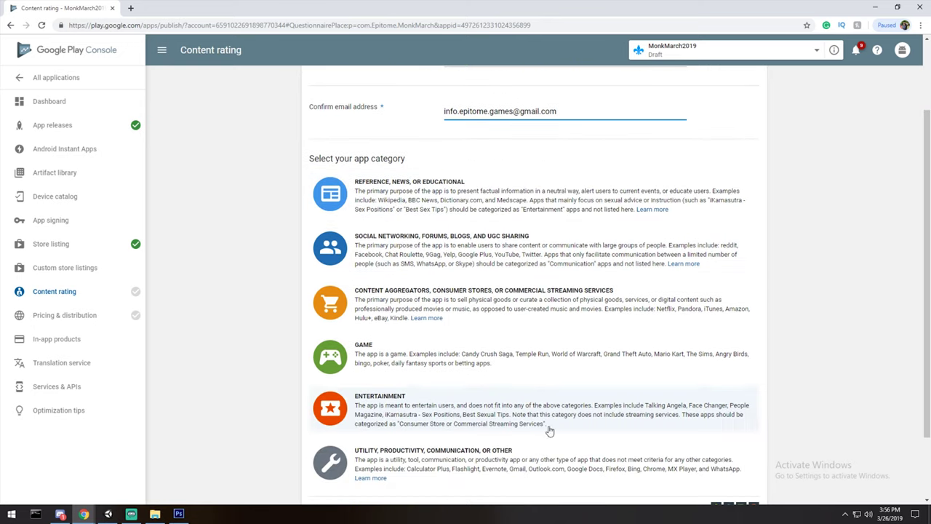
{"action": "left_click", "coordinate": [357, 269]}
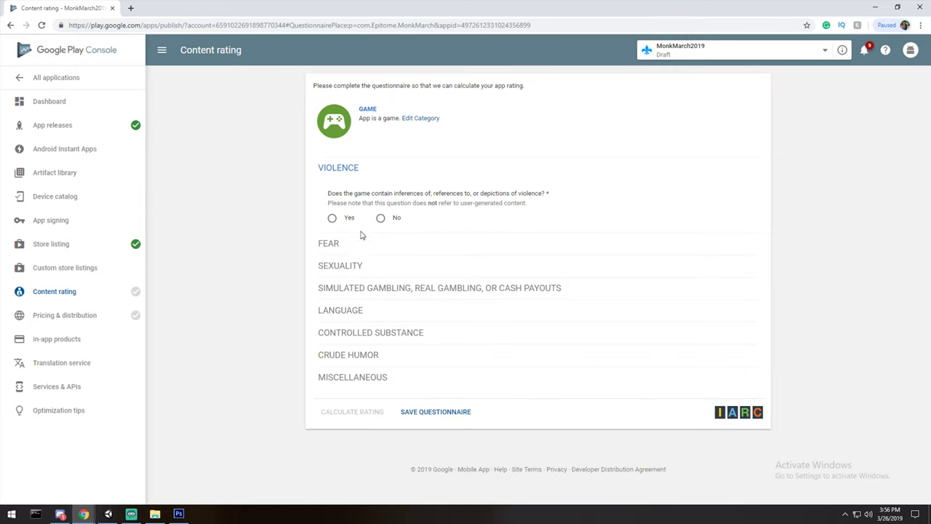
Answer No to violence, fear, sexuality, gambling, offensive language, controlled substance and crude humor questions.
{"action": "left_click", "coordinate": [381, 218]}
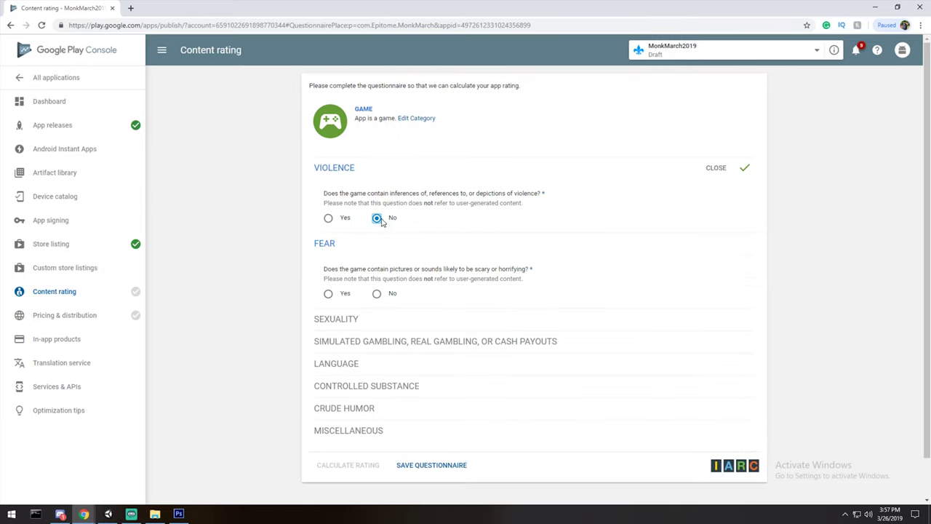
{"action": "left_click", "coordinate": [376, 293]}
{"action": "scroll", "coordinate": [376, 373], "scroll_direction": "down", "scroll_amount": 1}
{"action": "left_click", "coordinate": [376, 321]}
{"action": "scroll", "coordinate": [376, 322], "scroll_direction": "down", "scroll_amount": 2}
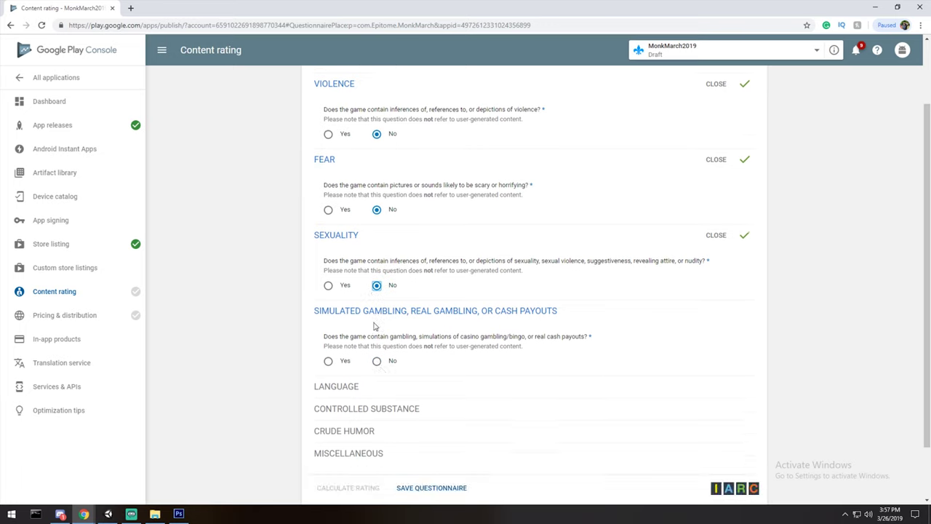
{"action": "left_click", "coordinate": [376, 321]}
{"action": "scroll", "coordinate": [376, 322], "scroll_direction": "down", "scroll_amount": 1}
{"action": "left_click", "coordinate": [376, 318]}
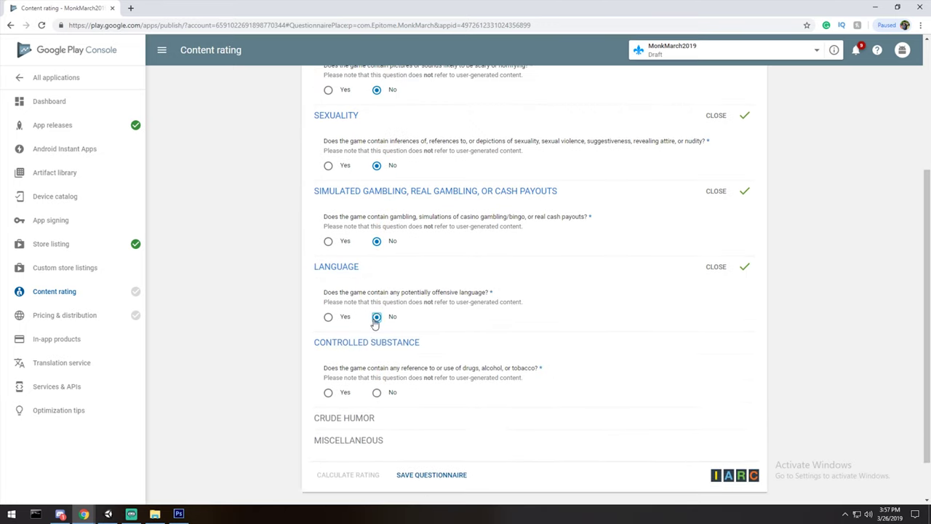
{"action": "scroll", "coordinate": [405, 235], "scroll_direction": "down", "scroll_amount": 1}
{"action": "left_click", "coordinate": [376, 339]}
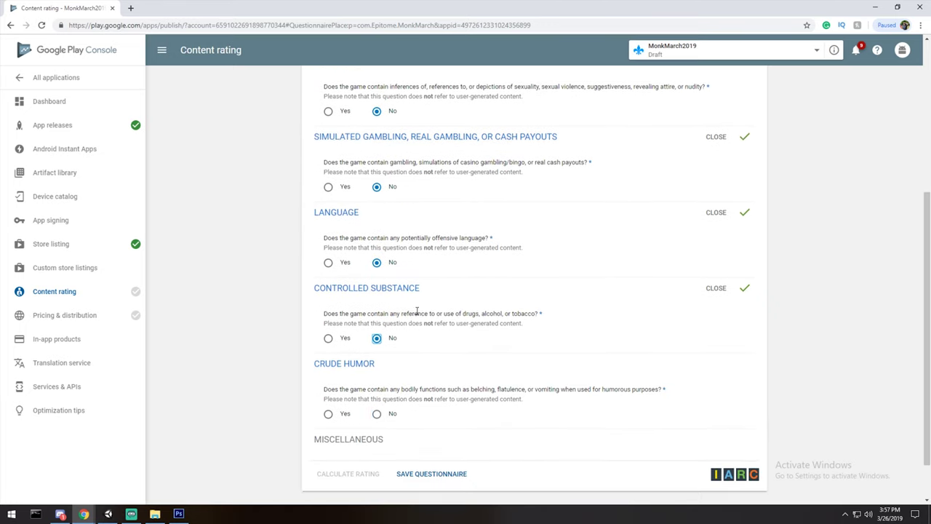
{"action": "scroll", "coordinate": [376, 342], "scroll_direction": "down", "scroll_amount": 1}
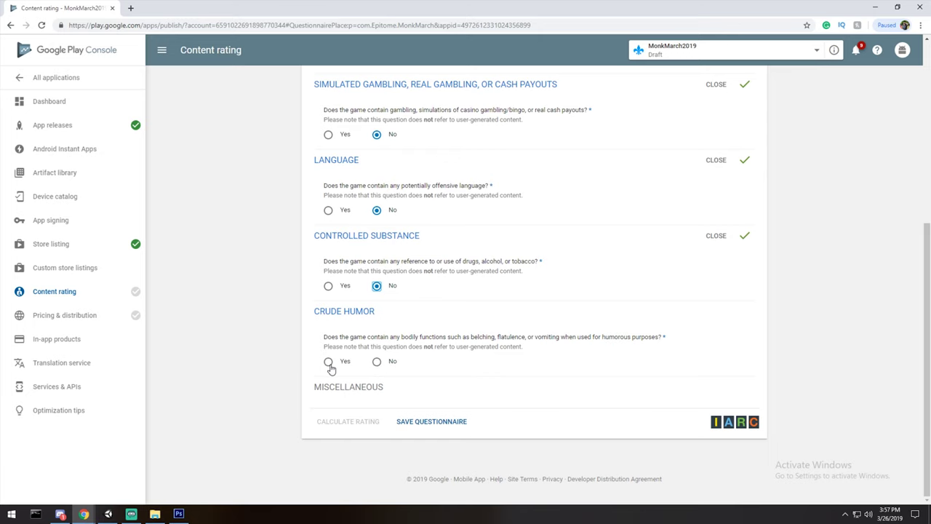
{"action": "left_click", "coordinate": [376, 362]}
{"action": "scroll", "coordinate": [545, 347], "scroll_direction": "down", "scroll_amount": 3}
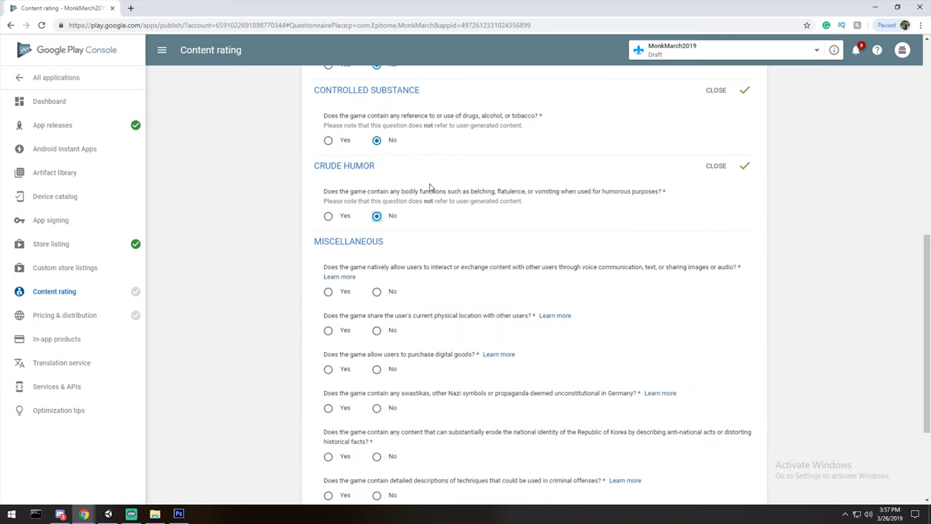
{"action": "scroll", "coordinate": [415, 280], "scroll_direction": "down", "scroll_amount": 2}
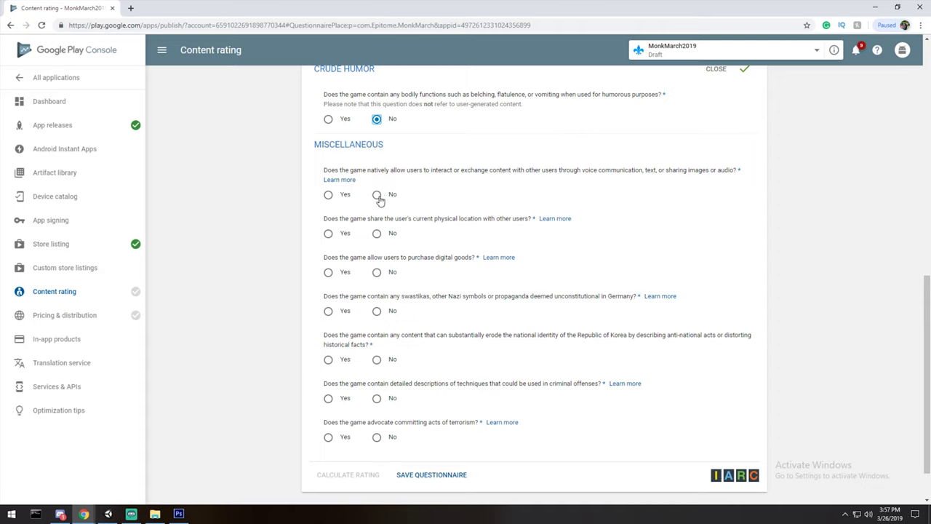
Answer No to user interaction, location sharing, digital purchases, Nazi symbols, Korea, criminal techniques and terrorism questions.
{"action": "left_click", "coordinate": [377, 195]}
{"action": "left_click", "coordinate": [377, 234]}
{"action": "left_click", "coordinate": [377, 272]}
{"action": "scroll", "coordinate": [376, 275], "scroll_direction": "down", "scroll_amount": 1}
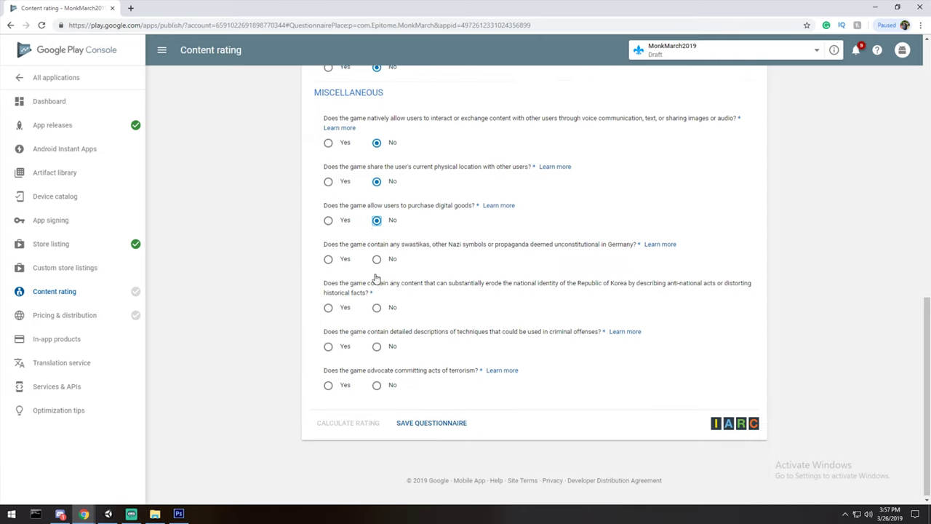
{"action": "left_click", "coordinate": [327, 227]}
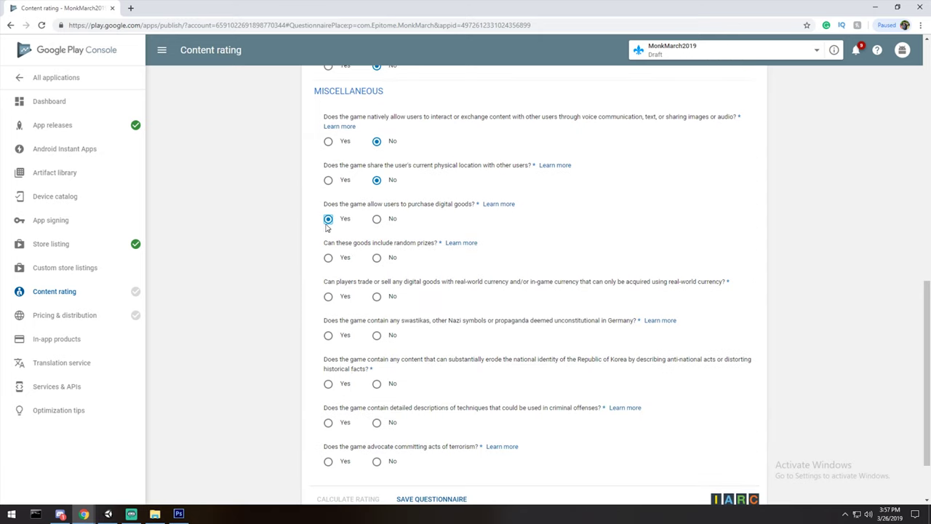
{"action": "left_click", "coordinate": [377, 219]}
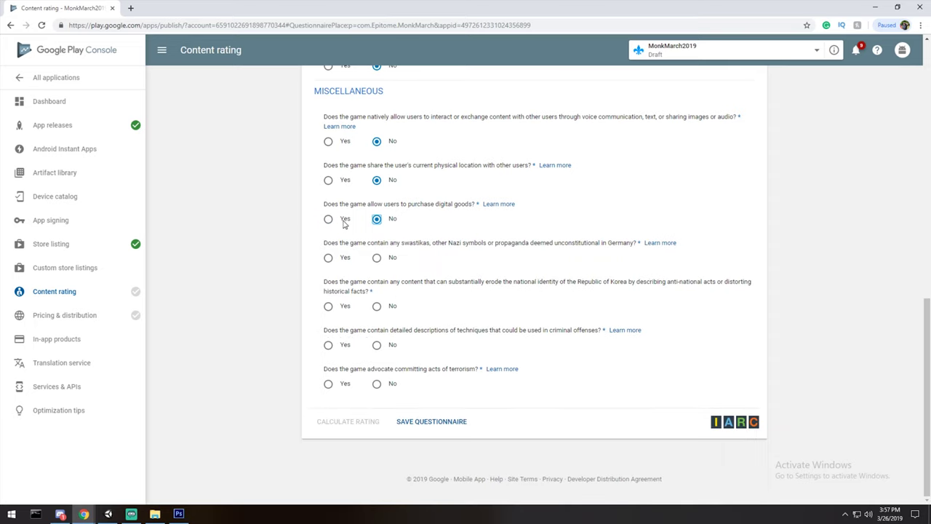
{"action": "left_click", "coordinate": [379, 259]}
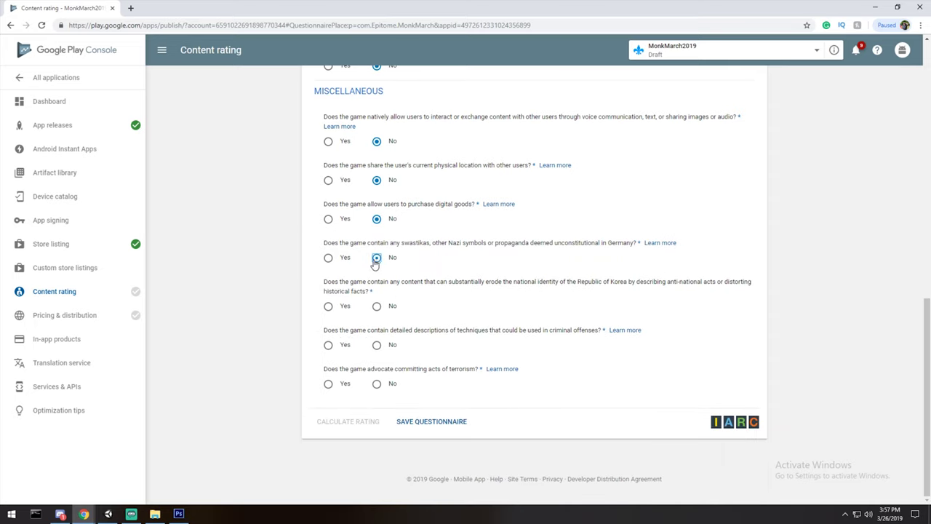
{"action": "left_click", "coordinate": [377, 307]}
{"action": "left_click_drag", "start_coordinate": [377, 295], "coordinate": [325, 284]}
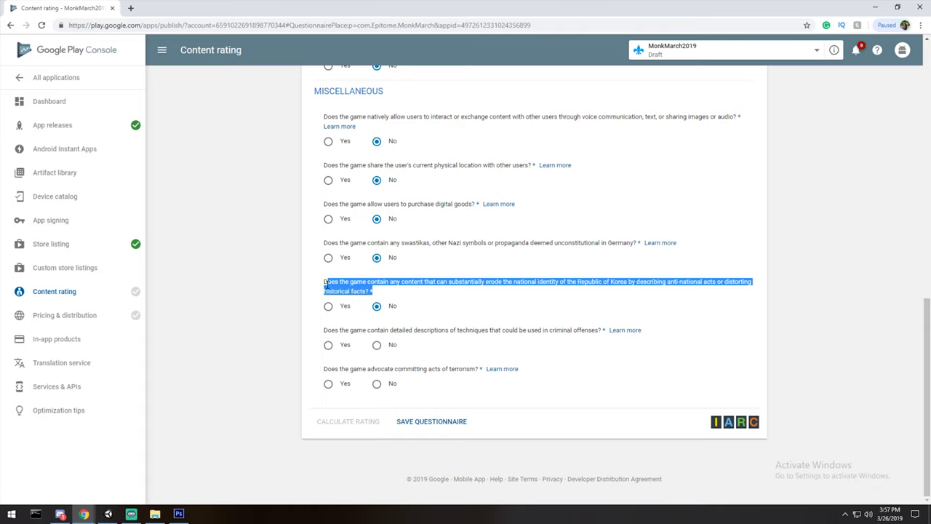
{"action": "left_click", "coordinate": [377, 346]}
{"action": "left_click", "coordinate": [422, 346]}
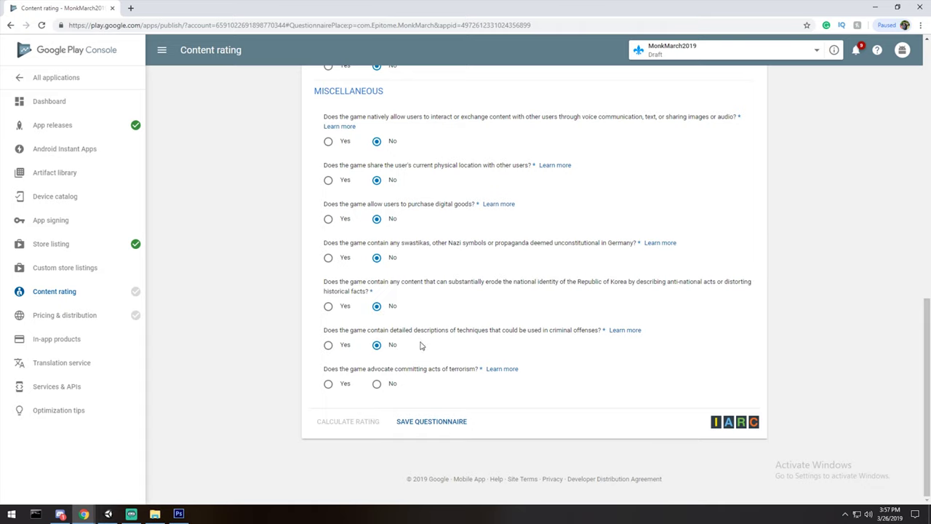
{"action": "left_click", "coordinate": [377, 386]}
Save the completed content rating questionnaire.
{"action": "left_click", "coordinate": [428, 428]}
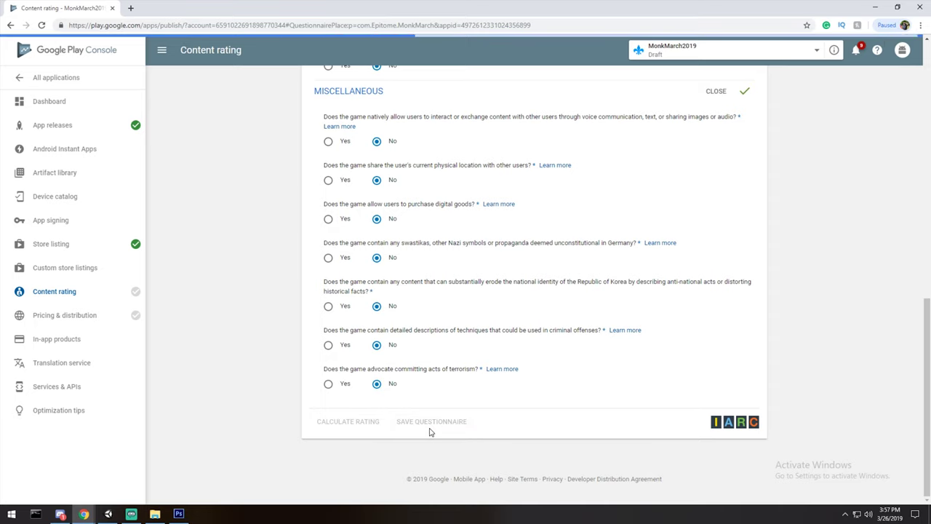
{"action": "scroll", "coordinate": [589, 260], "scroll_direction": "up", "scroll_amount": 5}
{"action": "scroll", "coordinate": [572, 266], "scroll_direction": "down", "scroll_amount": 5}
{"action": "scroll", "coordinate": [560, 357], "scroll_direction": "up", "scroll_amount": 10}
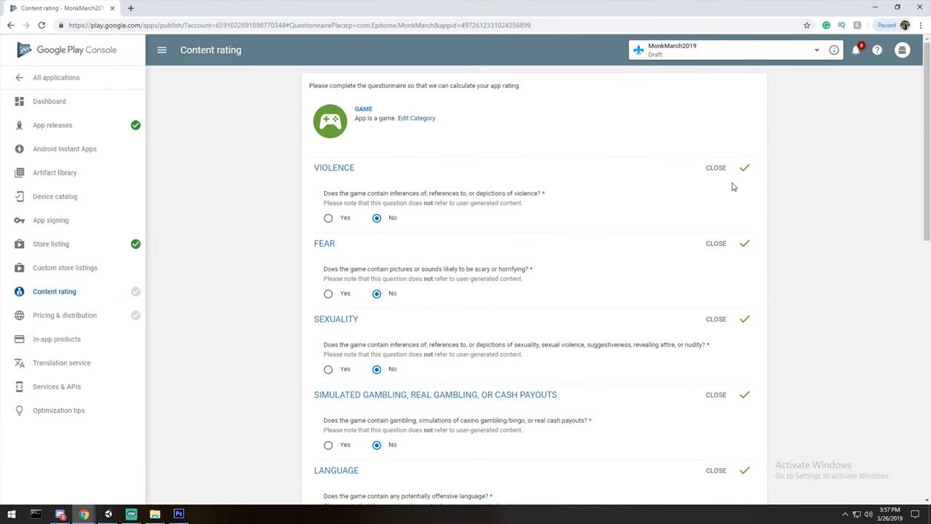
{"action": "scroll", "coordinate": [812, 330], "scroll_direction": "down", "scroll_amount": 10}
Calculate and apply the rating (PEGI 3, ESRB Everyone), then open Pricing & distribution.
{"action": "left_click", "coordinate": [360, 422]}
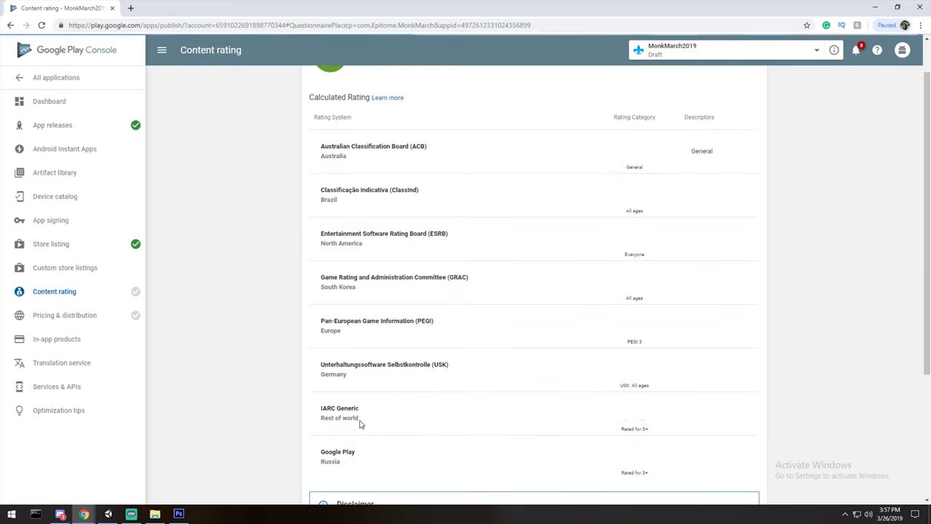
{"action": "scroll", "coordinate": [450, 341], "scroll_direction": "down", "scroll_amount": 3}
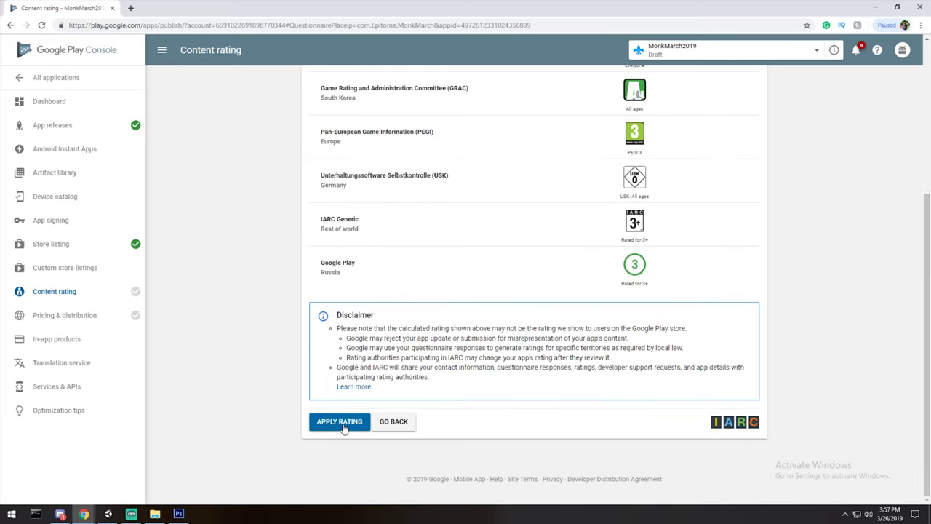
{"action": "left_click", "coordinate": [341, 430]}
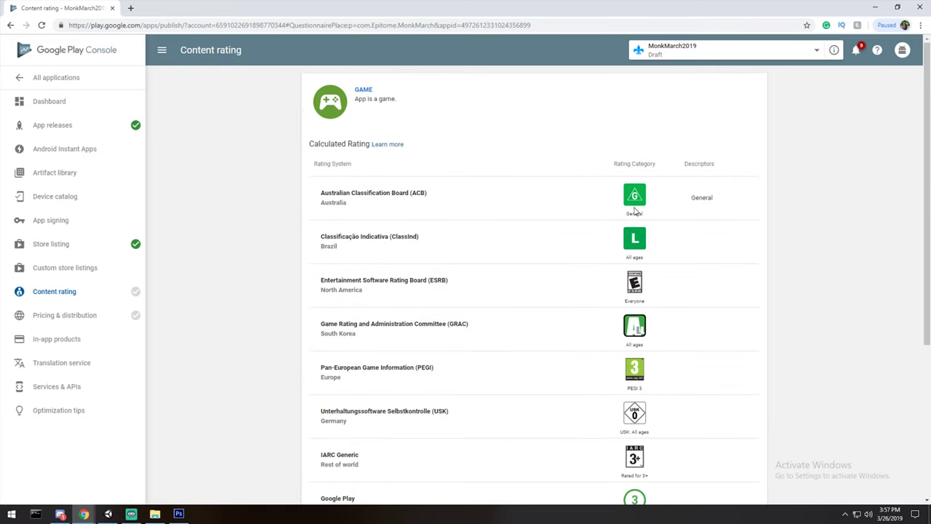
{"action": "scroll", "coordinate": [499, 190], "scroll_direction": "down", "scroll_amount": 2}
{"action": "scroll", "coordinate": [681, 342], "scroll_direction": "up", "scroll_amount": 2}
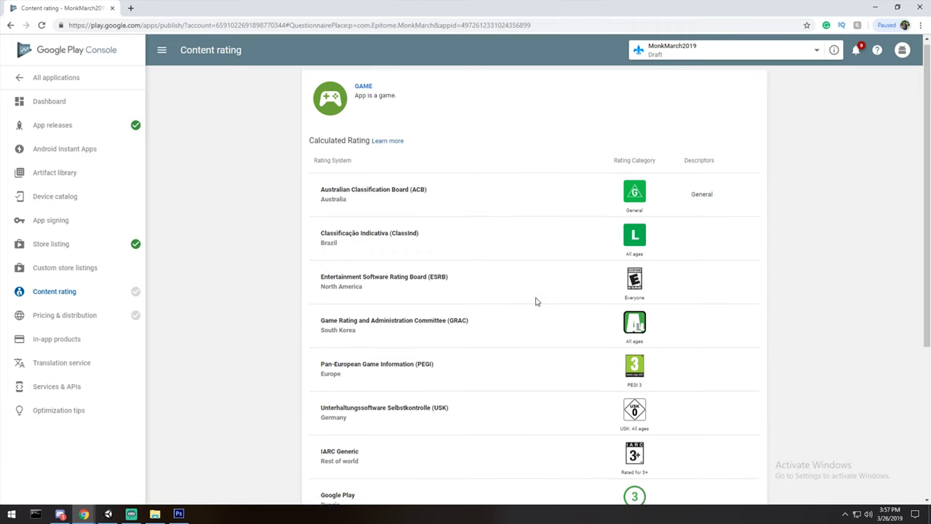
{"action": "scroll", "coordinate": [538, 305], "scroll_direction": "down", "scroll_amount": 3}
{"action": "left_click", "coordinate": [357, 423]}
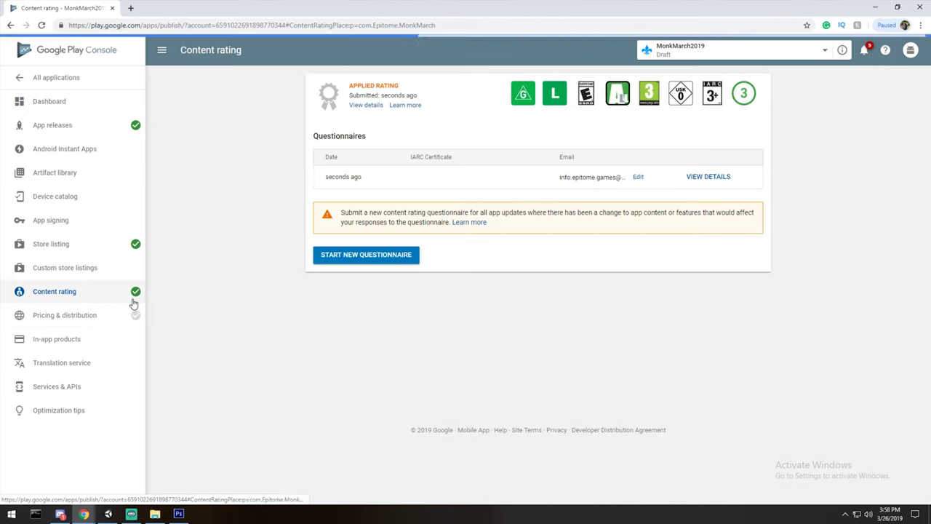
{"action": "left_click", "coordinate": [106, 315]}
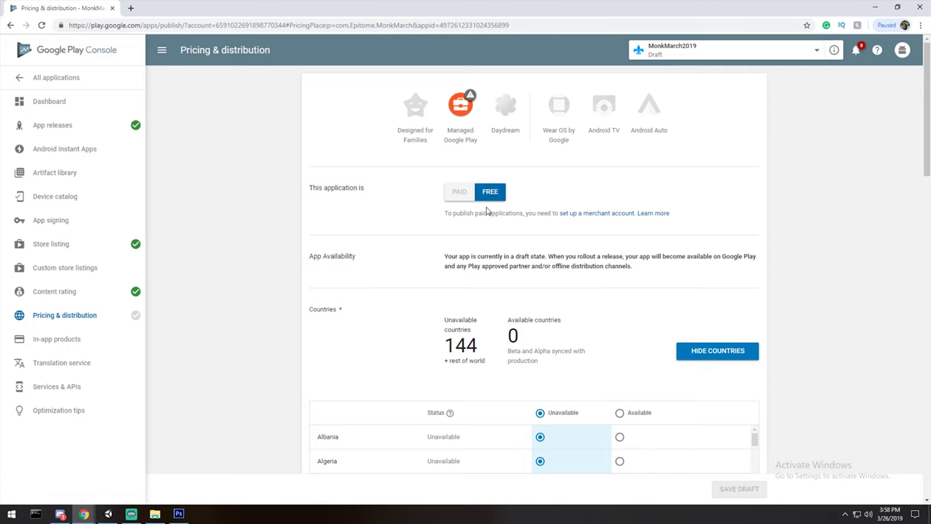
{"action": "scroll", "coordinate": [491, 218], "scroll_direction": "down", "scroll_amount": 2}
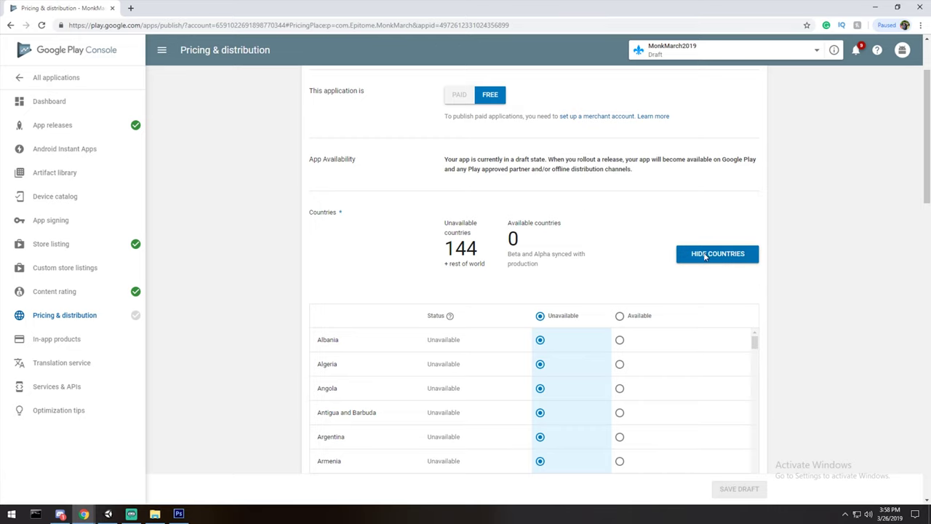
Make the app available in all countries, not child-directed, and declared as containing no ads.
{"action": "scroll", "coordinate": [837, 199], "scroll_direction": "down", "scroll_amount": 4}
{"action": "scroll", "coordinate": [829, 203], "scroll_direction": "up", "scroll_amount": 5}
{"action": "left_click", "coordinate": [618, 267]}
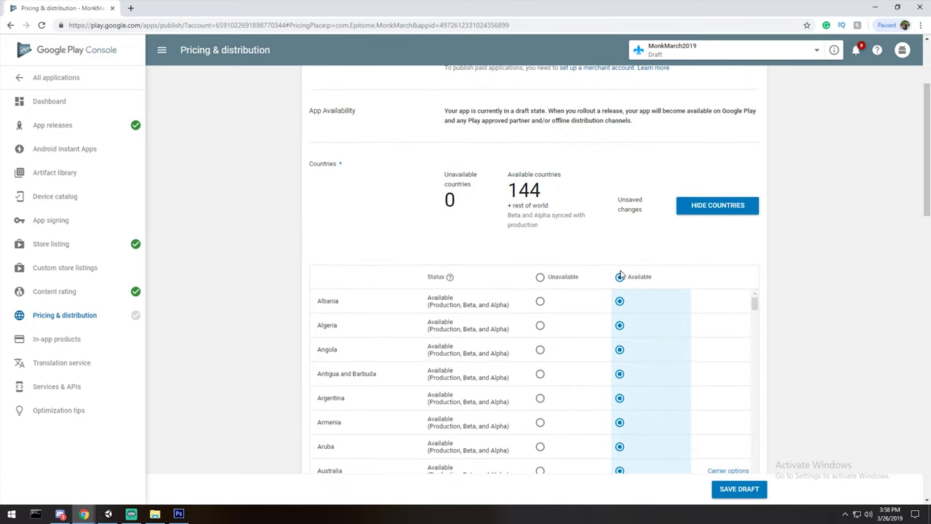
{"action": "scroll", "coordinate": [841, 267], "scroll_direction": "down", "scroll_amount": 1}
{"action": "scroll", "coordinate": [752, 427], "scroll_direction": "down", "scroll_amount": 2}
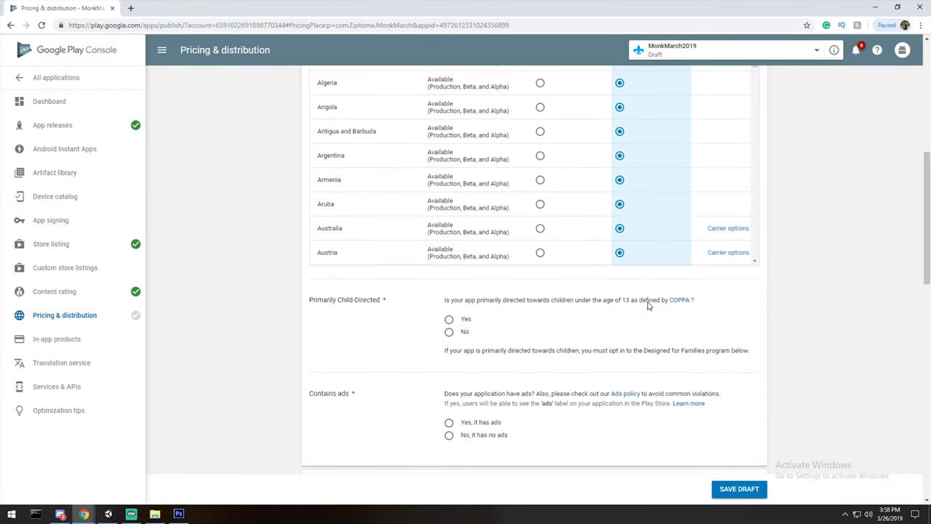
{"action": "left_click", "coordinate": [448, 332]}
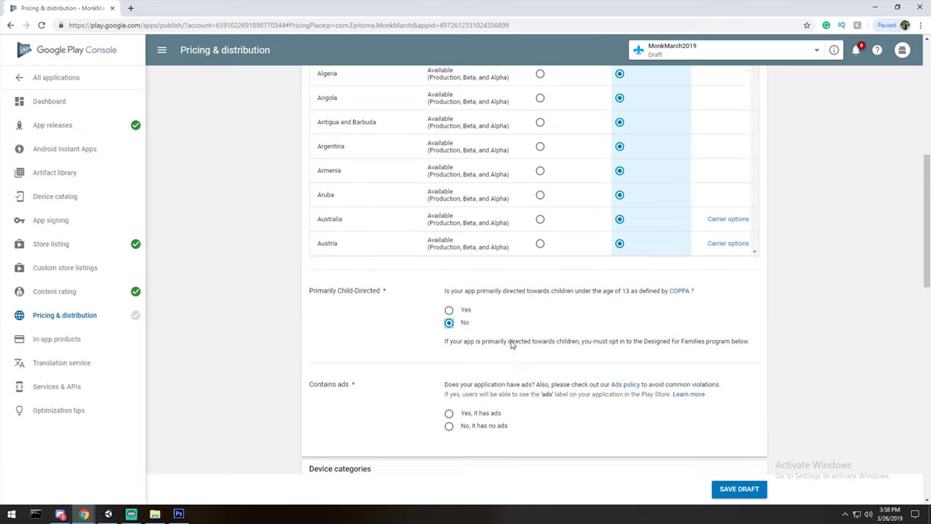
{"action": "scroll", "coordinate": [515, 344], "scroll_direction": "down", "scroll_amount": 1}
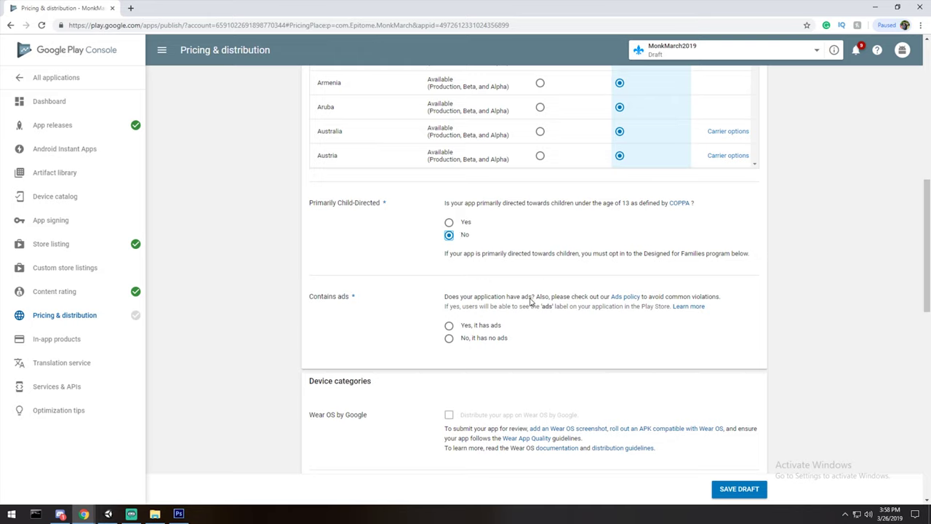
{"action": "scroll", "coordinate": [443, 295], "scroll_direction": "down", "scroll_amount": 1}
{"action": "scroll", "coordinate": [443, 295], "scroll_direction": "down", "scroll_amount": 2}
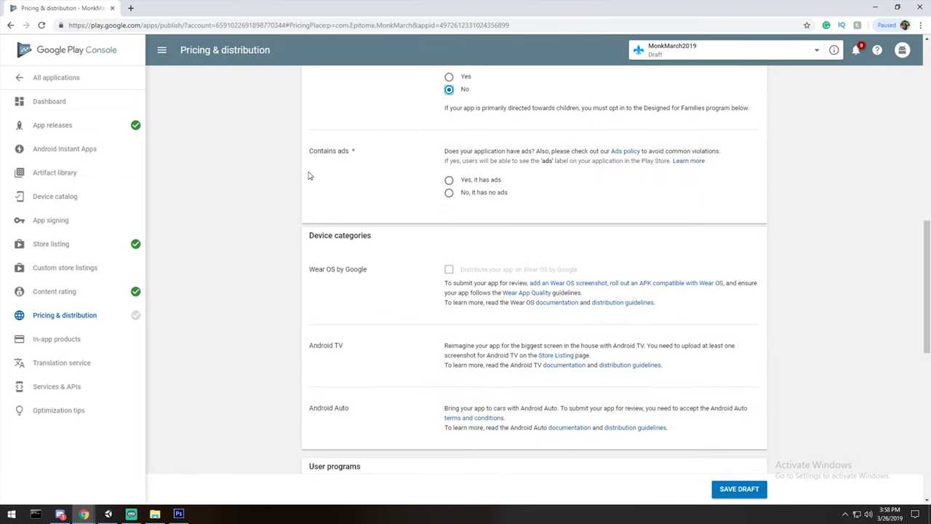
{"action": "left_click", "coordinate": [449, 193]}
{"action": "left_click", "coordinate": [449, 179]}
{"action": "left_click", "coordinate": [449, 193]}
Accept the marketing opt-out, Content guidelines and US export laws consents, and save the draft.
{"action": "scroll", "coordinate": [511, 210], "scroll_direction": "up", "scroll_amount": 1}
{"action": "scroll", "coordinate": [507, 189], "scroll_direction": "down", "scroll_amount": 2}
{"action": "scroll", "coordinate": [466, 203], "scroll_direction": "down", "scroll_amount": 1}
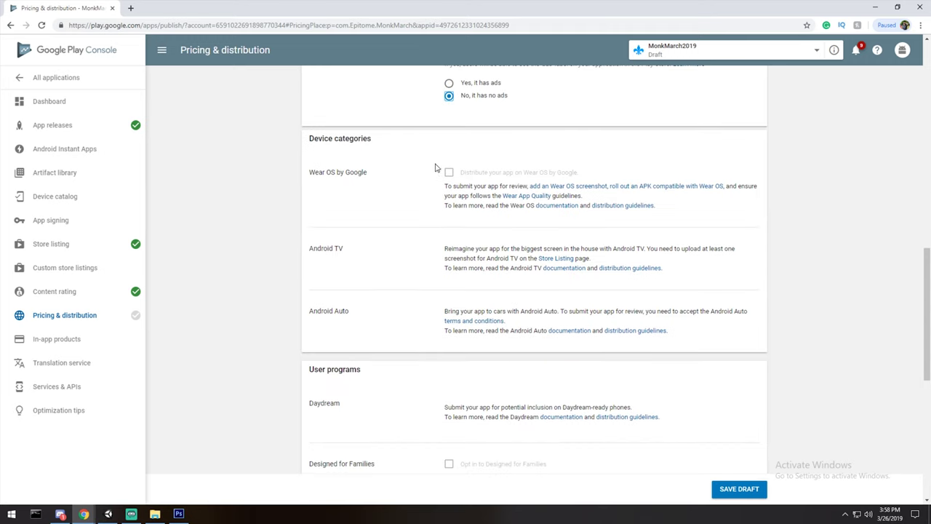
{"action": "scroll", "coordinate": [429, 241], "scroll_direction": "down", "scroll_amount": 3}
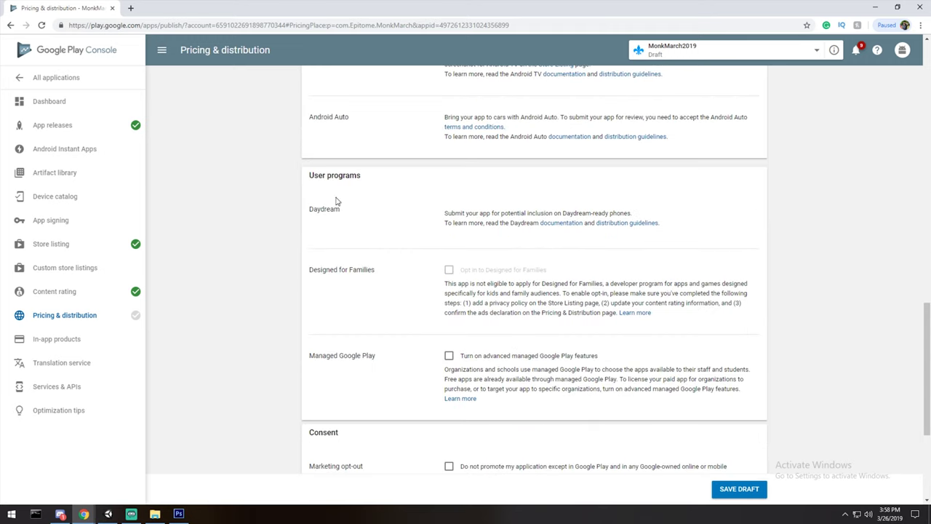
{"action": "scroll", "coordinate": [365, 171], "scroll_direction": "down", "scroll_amount": 1}
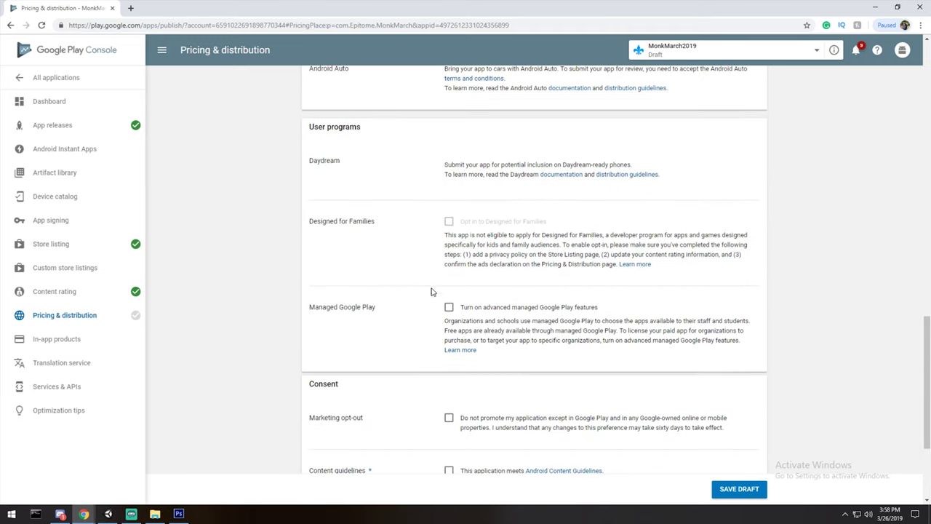
{"action": "scroll", "coordinate": [413, 281], "scroll_direction": "down", "scroll_amount": 2}
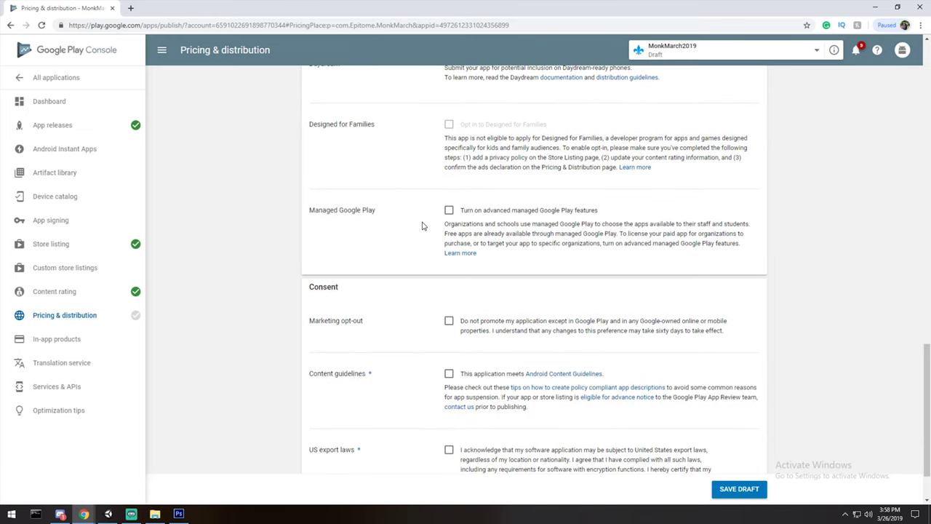
{"action": "scroll", "coordinate": [509, 215], "scroll_direction": "down", "scroll_amount": 2}
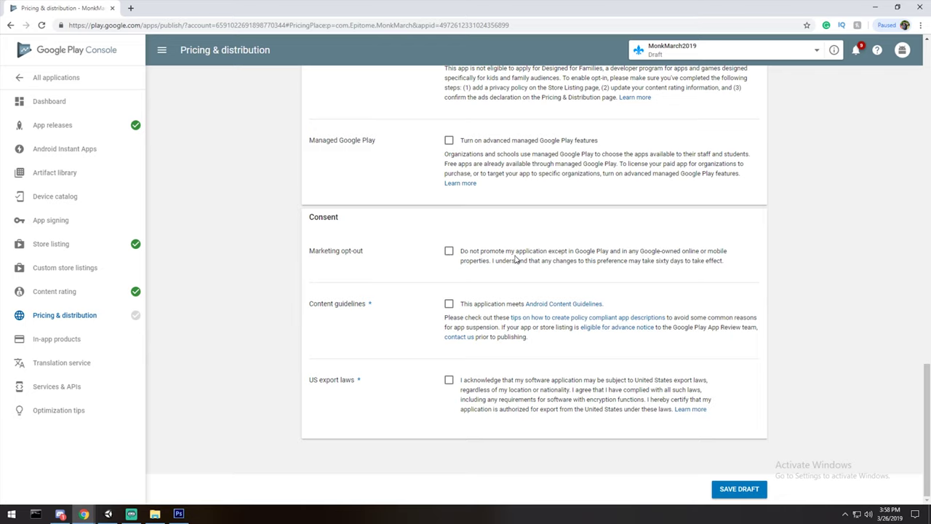
{"action": "left_click", "coordinate": [450, 252]}
{"action": "left_click", "coordinate": [449, 305]}
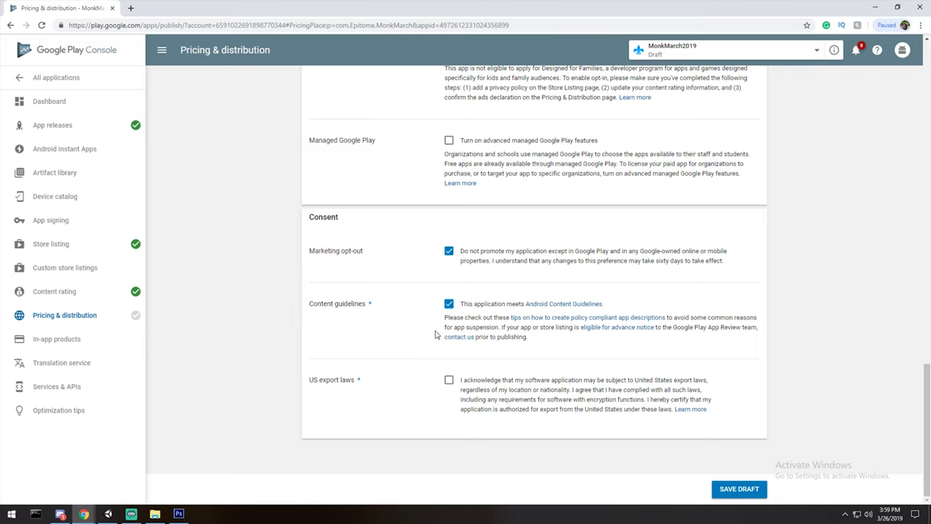
{"action": "left_click", "coordinate": [449, 380]}
{"action": "left_click", "coordinate": [743, 492]}
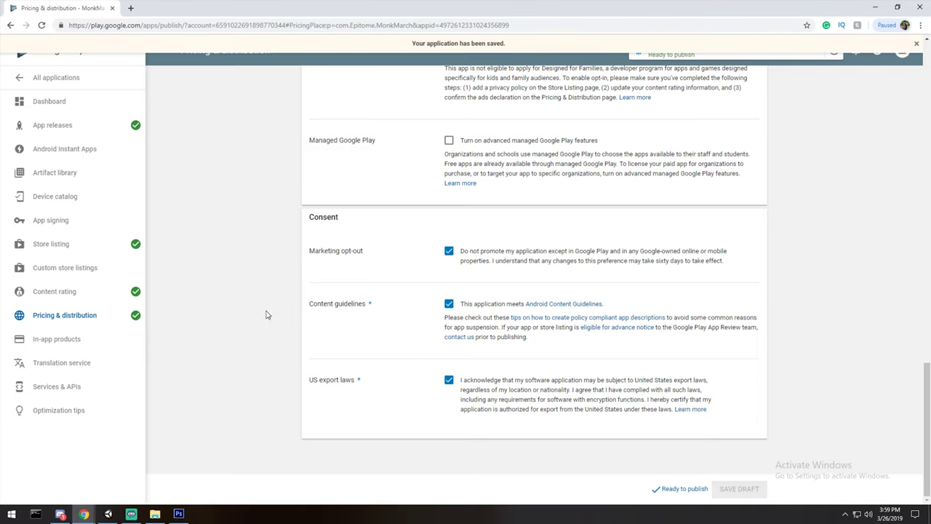
{"action": "scroll", "coordinate": [266, 313], "scroll_direction": "up", "scroll_amount": 15}
Dismiss the saved banner and return to the app's dashboard.
{"action": "left_click", "coordinate": [915, 43]}
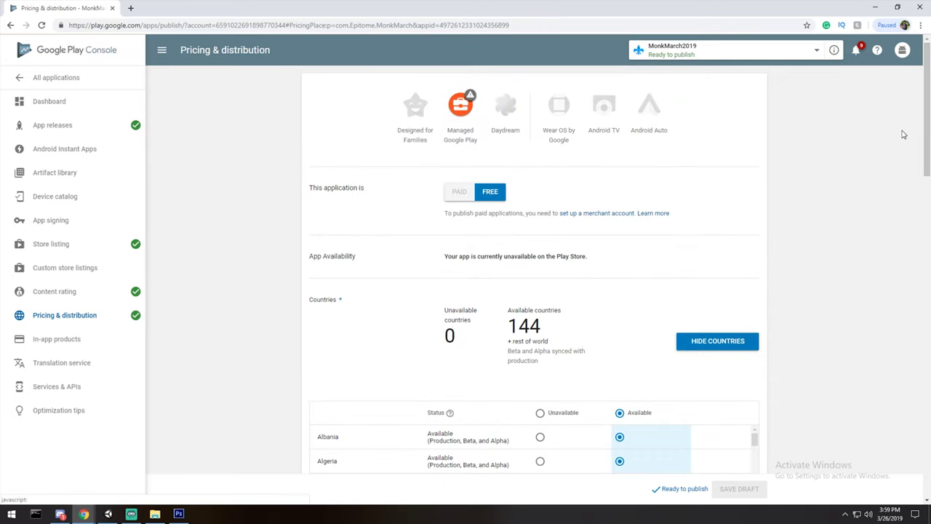
{"action": "left_click", "coordinate": [680, 55]}
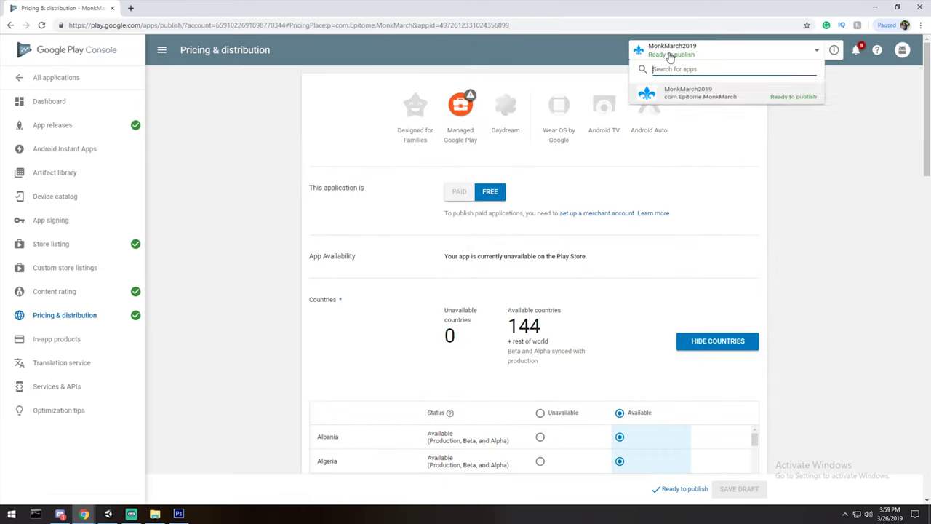
{"action": "left_click", "coordinate": [725, 110]}
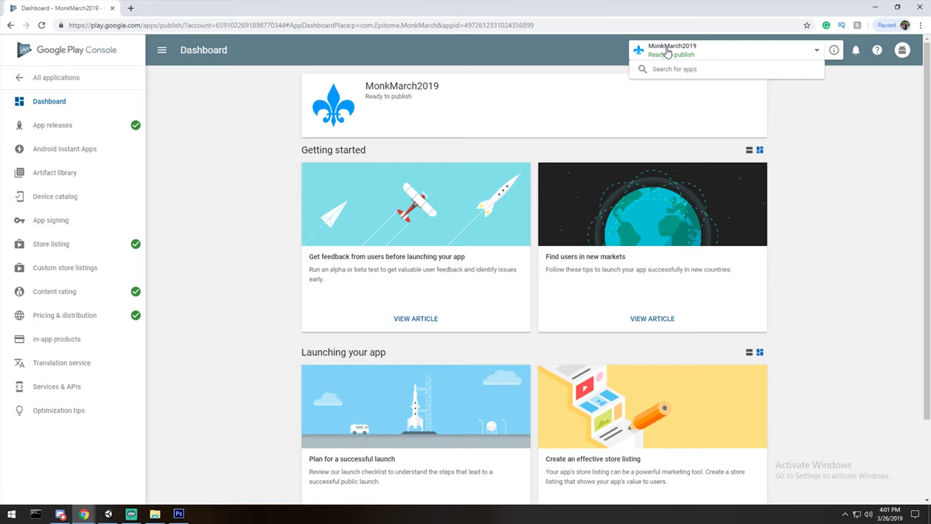
Open App releases and start editing the internal test track release.
{"action": "left_click", "coordinate": [92, 130]}
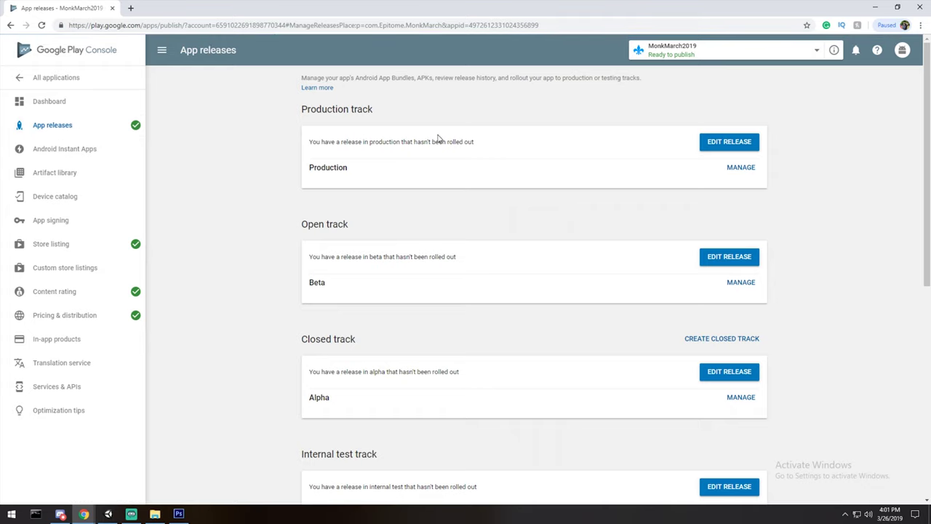
{"action": "scroll", "coordinate": [349, 187], "scroll_direction": "down", "scroll_amount": 3}
{"action": "scroll", "coordinate": [303, 148], "scroll_direction": "up", "scroll_amount": 3}
{"action": "left_click_drag", "start_coordinate": [297, 109], "coordinate": [779, 181]}
{"action": "left_click", "coordinate": [821, 198]}
{"action": "scroll", "coordinate": [781, 252], "scroll_direction": "down", "scroll_amount": 5}
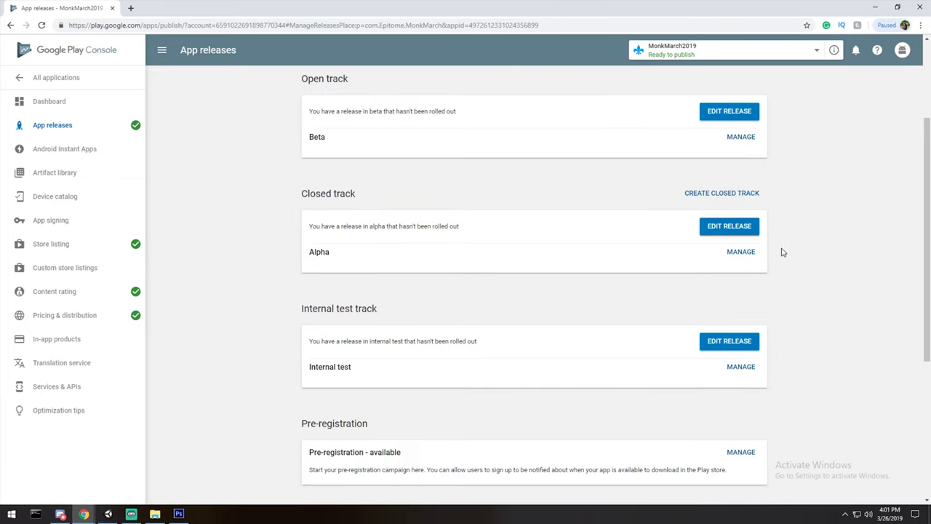
{"action": "left_click", "coordinate": [741, 198]}
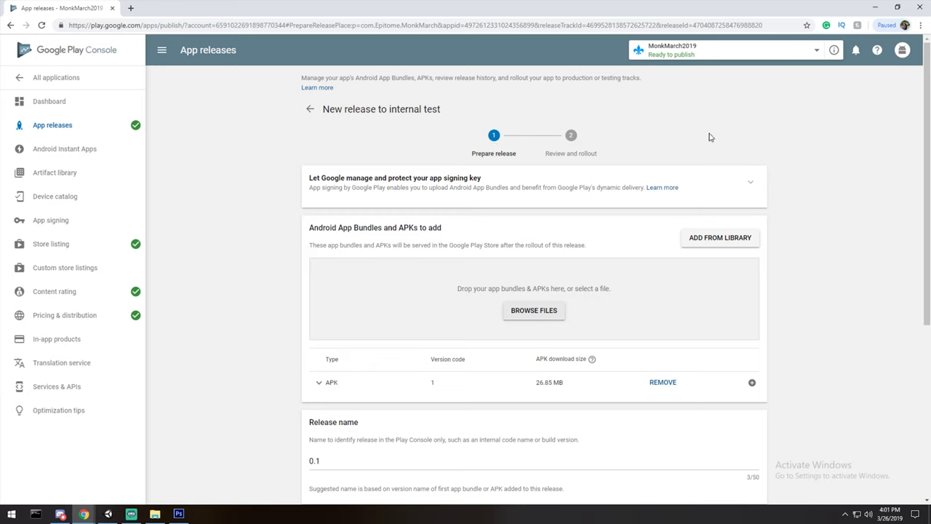
Review the internal test release 0.1 and read, then dismiss, the rollout warning.
{"action": "scroll", "coordinate": [807, 182], "scroll_direction": "down", "scroll_amount": 4}
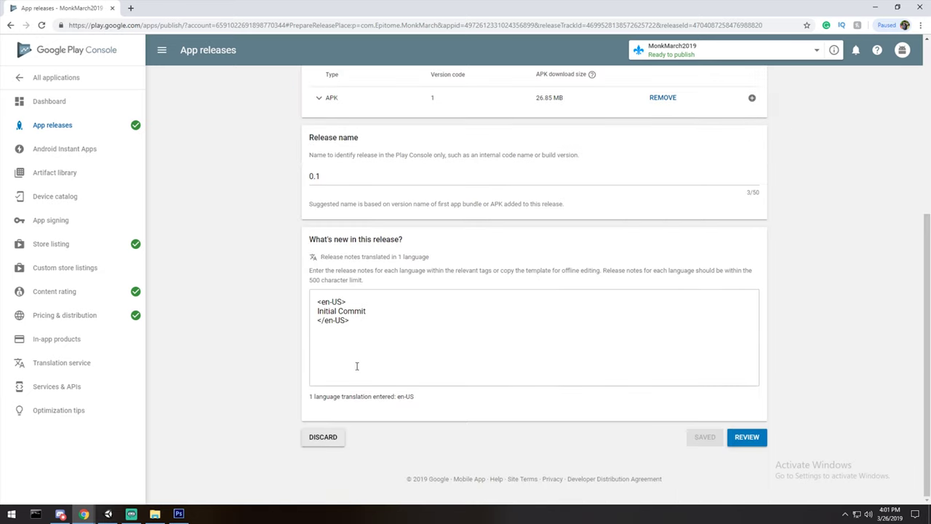
{"action": "left_click", "coordinate": [747, 437]}
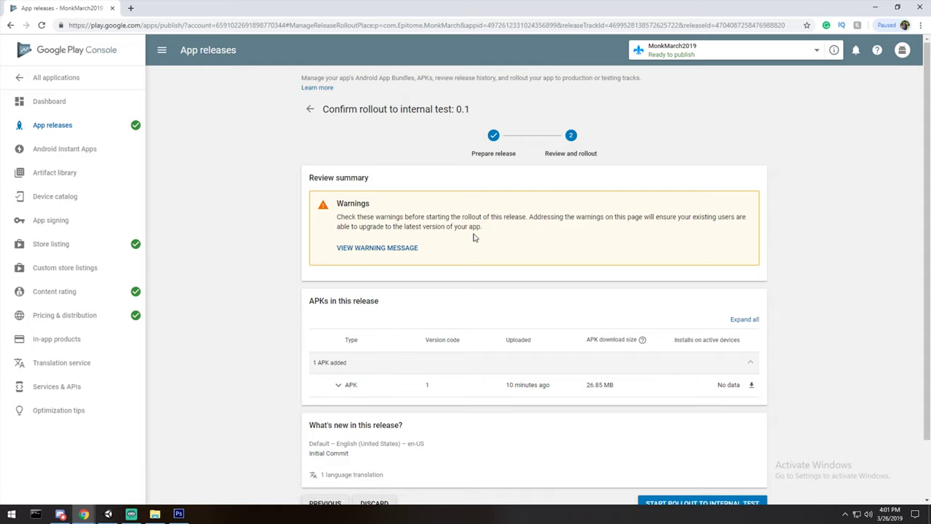
{"action": "left_click", "coordinate": [388, 253]}
{"action": "left_click_drag", "start_coordinate": [422, 284], "coordinate": [347, 271]}
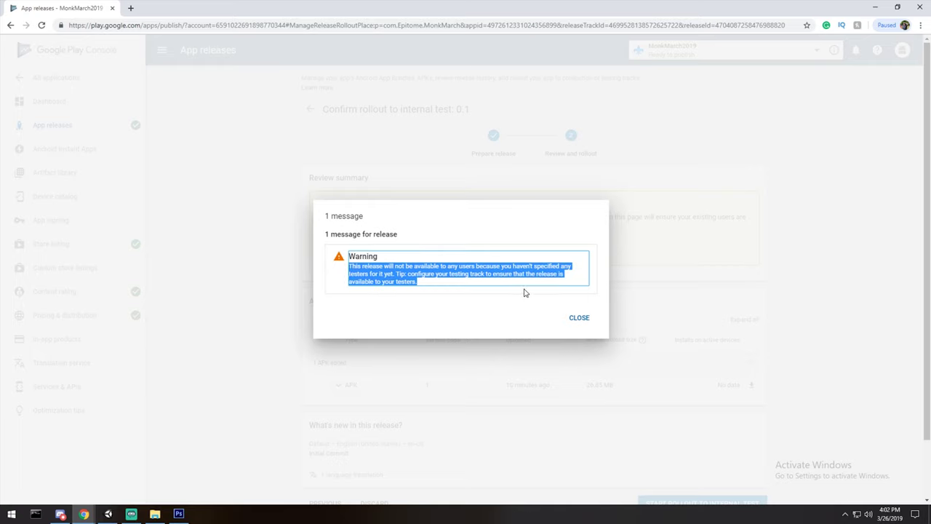
{"action": "left_click", "coordinate": [579, 318]}
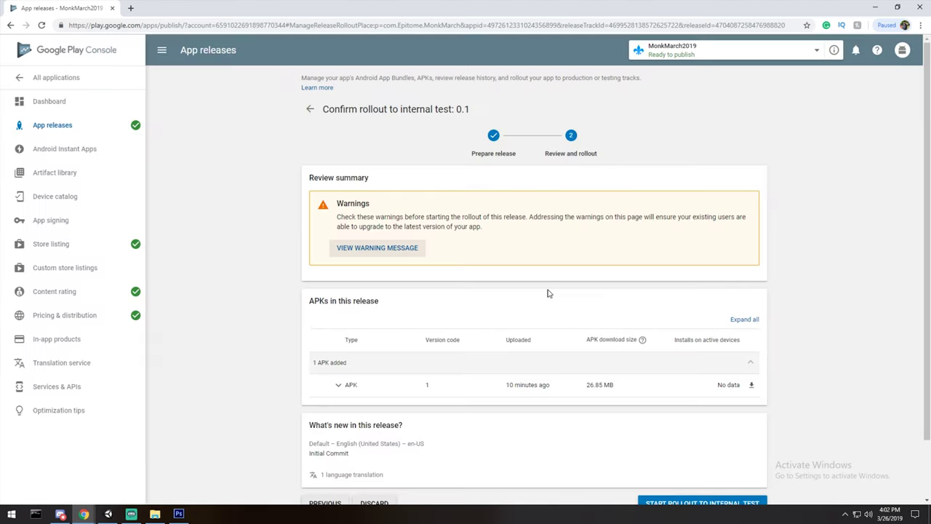
Start rolling out release 0.1 to internal test and confirm despite the warnings.
{"action": "scroll", "coordinate": [453, 225], "scroll_direction": "down", "scroll_amount": 1}
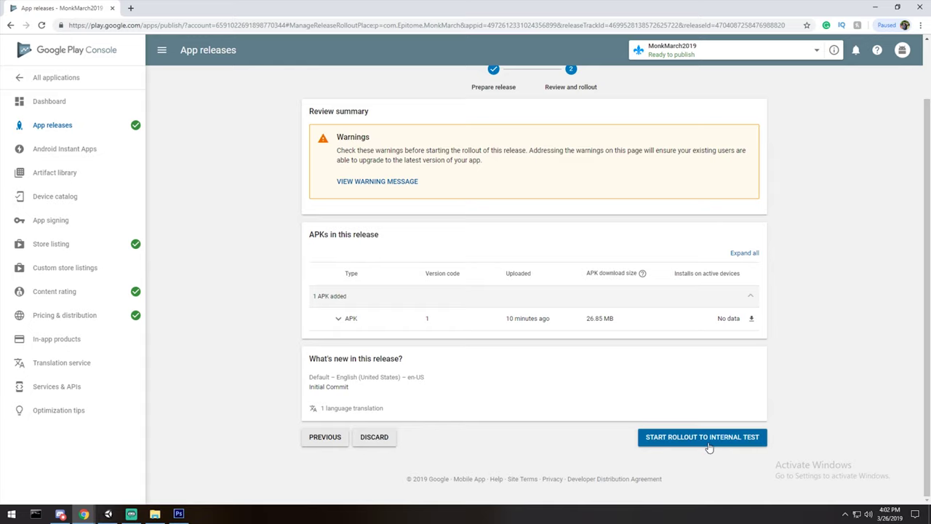
{"action": "left_click", "coordinate": [706, 445]}
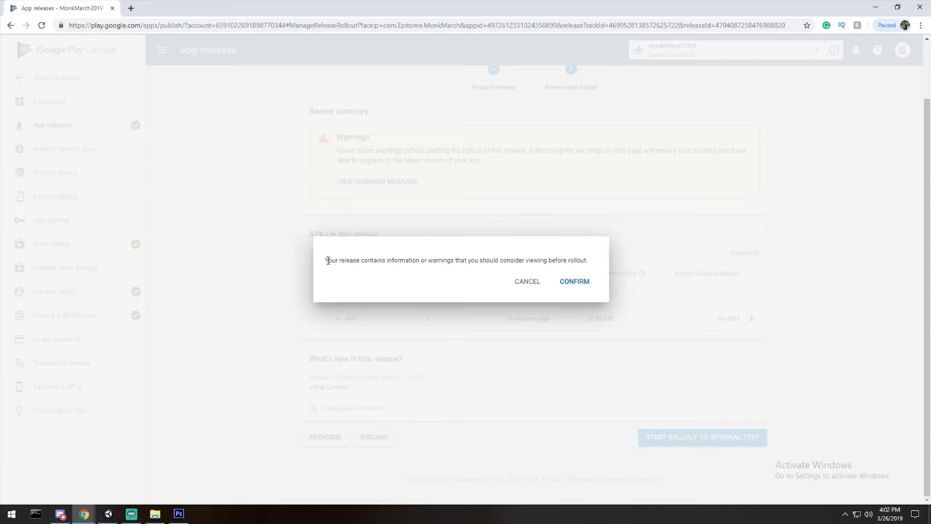
{"action": "left_click", "coordinate": [579, 286]}
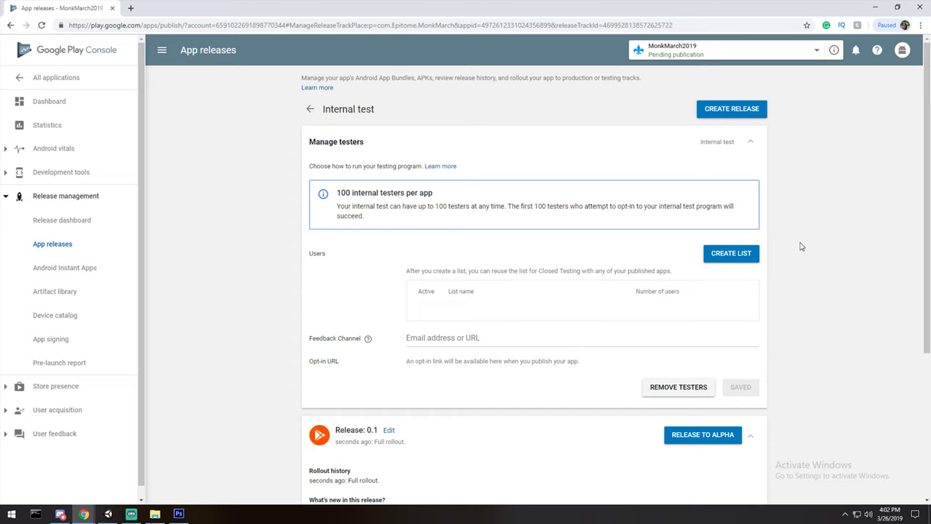
Return to App releases and check the Internal test track's status.
{"action": "scroll", "coordinate": [800, 246], "scroll_direction": "down", "scroll_amount": 2}
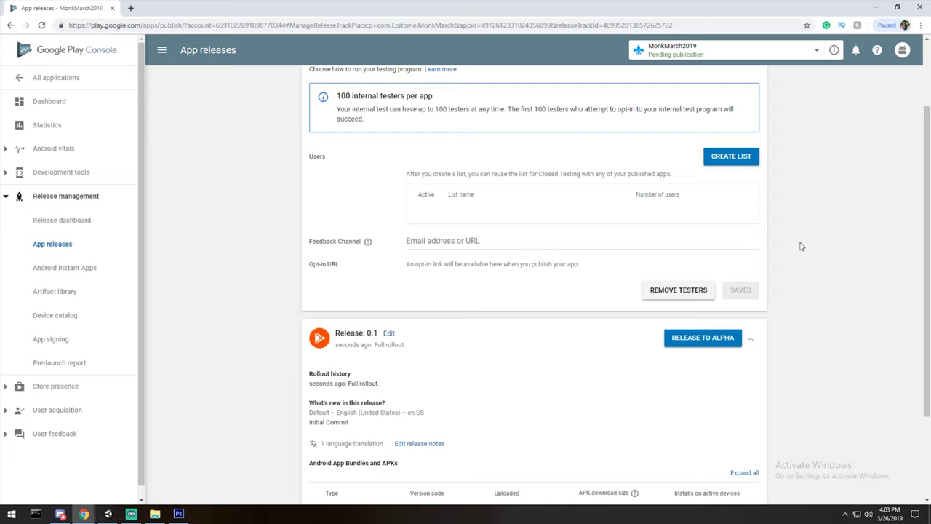
{"action": "key", "text": "alt+Left"}
{"action": "scroll", "coordinate": [802, 120], "scroll_direction": "down", "scroll_amount": 3}
{"action": "scroll", "coordinate": [804, 125], "scroll_direction": "up", "scroll_amount": 2}
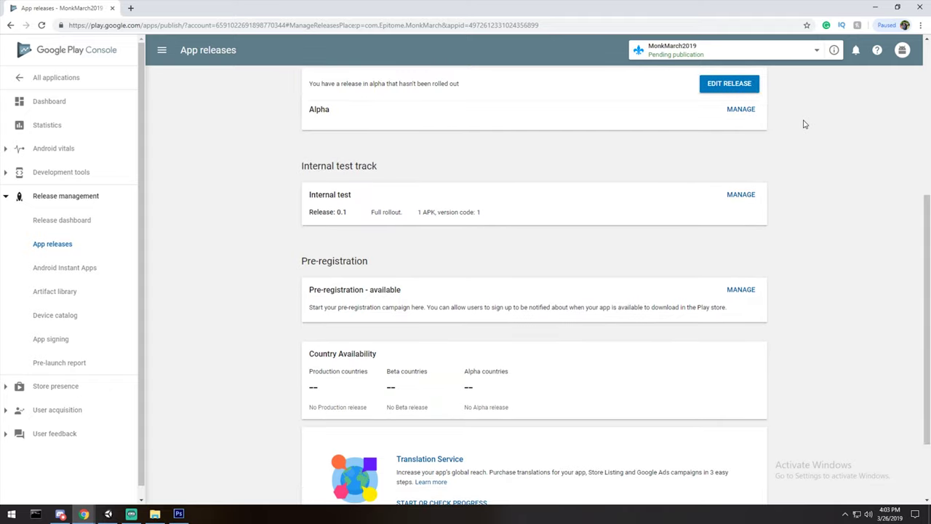
{"action": "scroll", "coordinate": [363, 287], "scroll_direction": "up", "scroll_amount": 4}
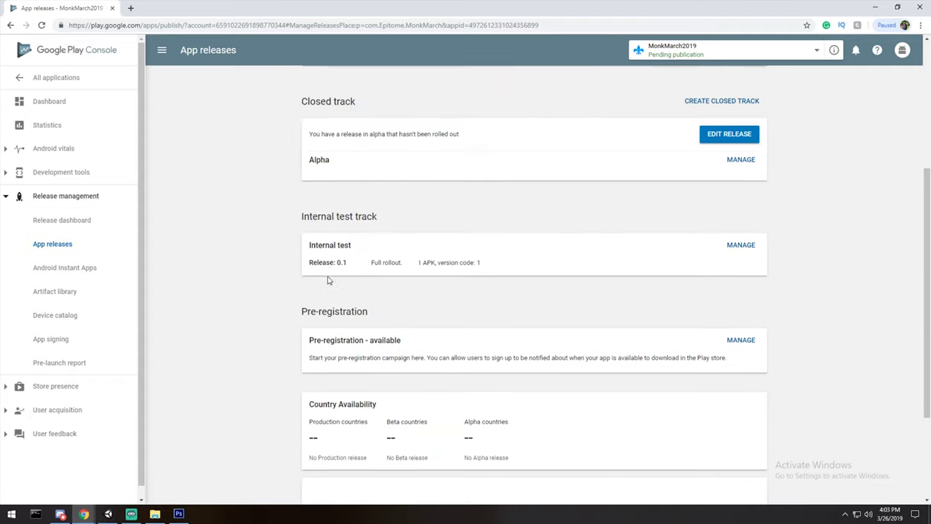
{"action": "scroll", "coordinate": [282, 112], "scroll_direction": "down", "scroll_amount": 3}
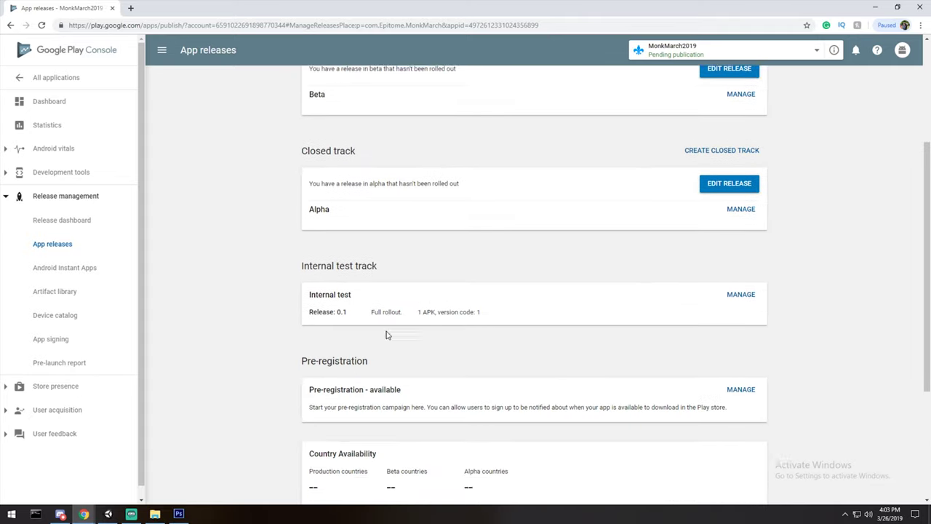
{"action": "left_click_drag", "start_coordinate": [482, 257], "coordinate": [386, 258]}
{"action": "left_click", "coordinate": [386, 260]}
View the app's installs-by-Android-version statistics, then minimize Chrome to reveal Discord.
{"action": "scroll", "coordinate": [385, 265], "scroll_direction": "down", "scroll_amount": 2}
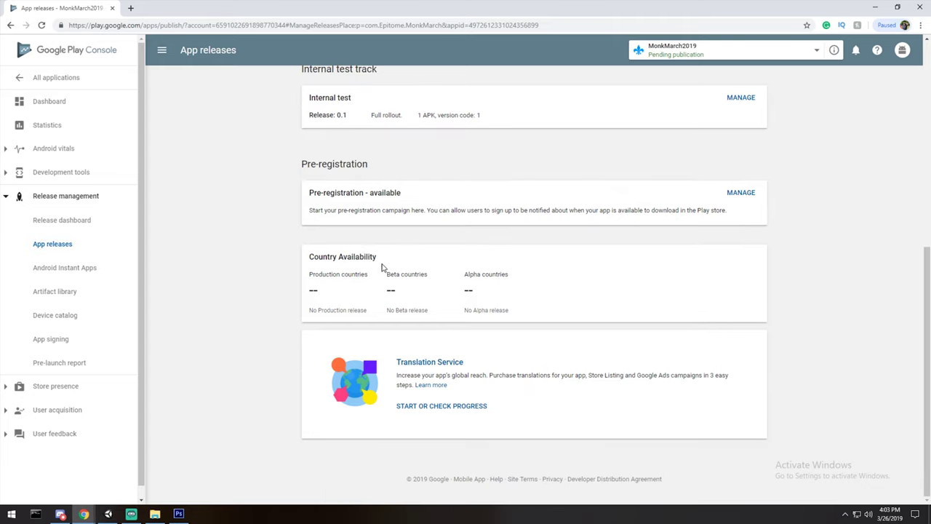
{"action": "left_click", "coordinate": [51, 196]}
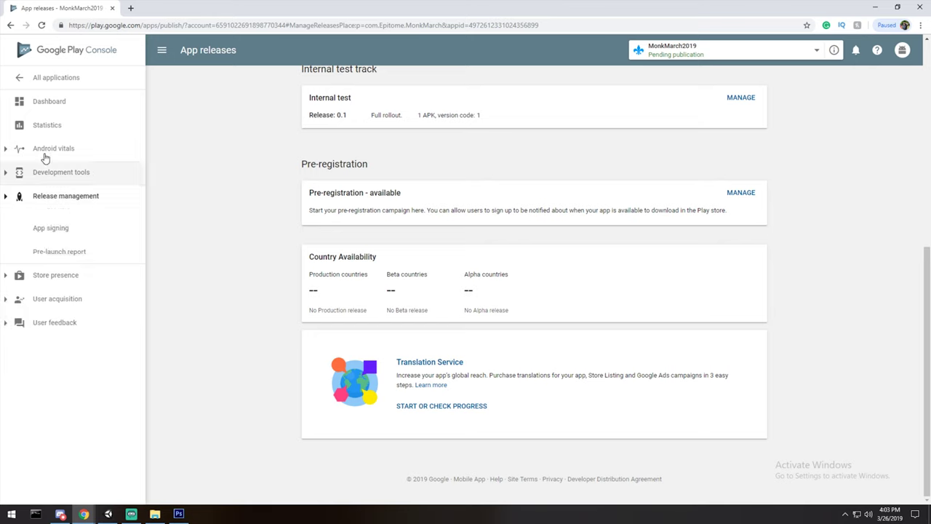
{"action": "left_click", "coordinate": [40, 128]}
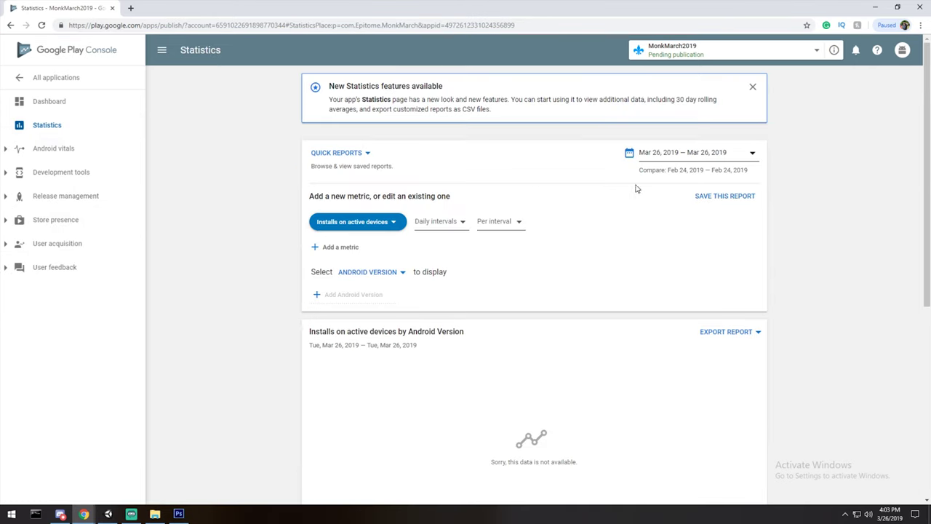
{"action": "scroll", "coordinate": [636, 192], "scroll_direction": "down", "scroll_amount": 2}
{"action": "scroll", "coordinate": [624, 202], "scroll_direction": "up", "scroll_amount": 2}
{"action": "left_click", "coordinate": [874, 8]}
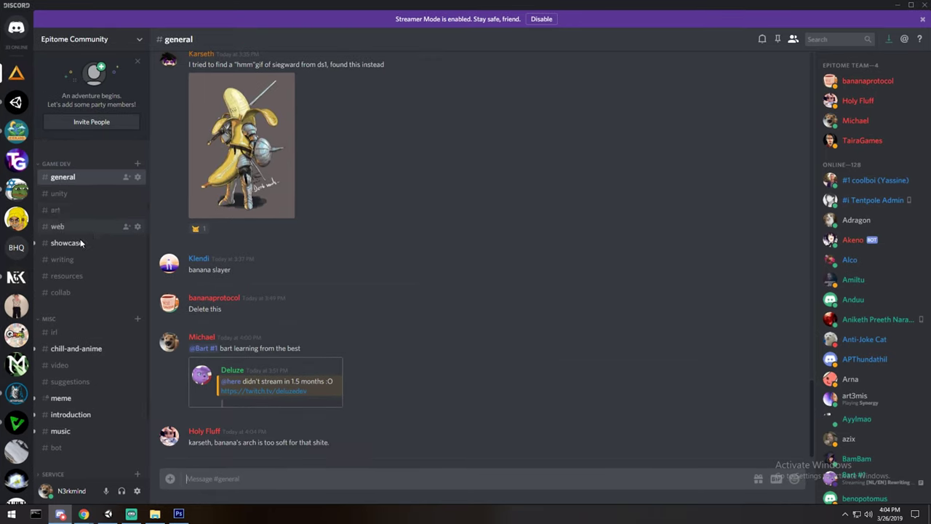
{"action": "scroll", "coordinate": [65, 247], "scroll_direction": "up", "scroll_amount": 5}
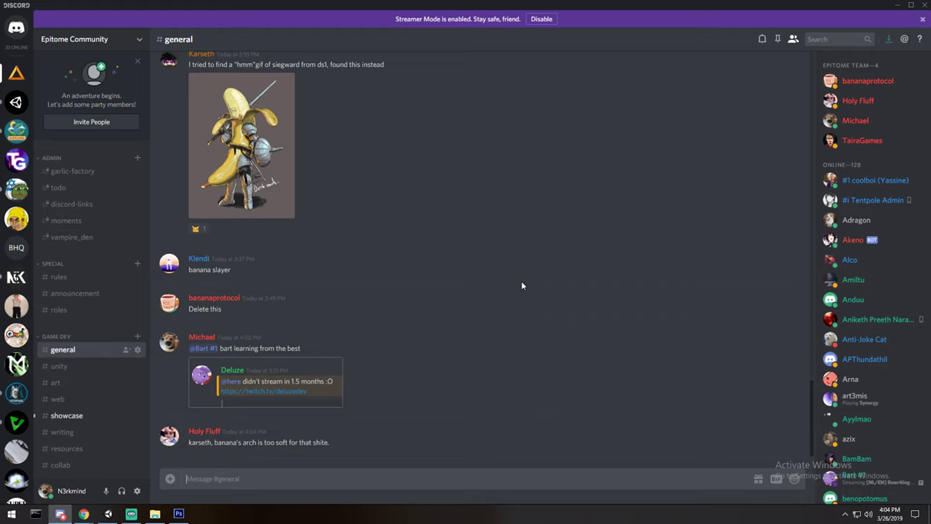